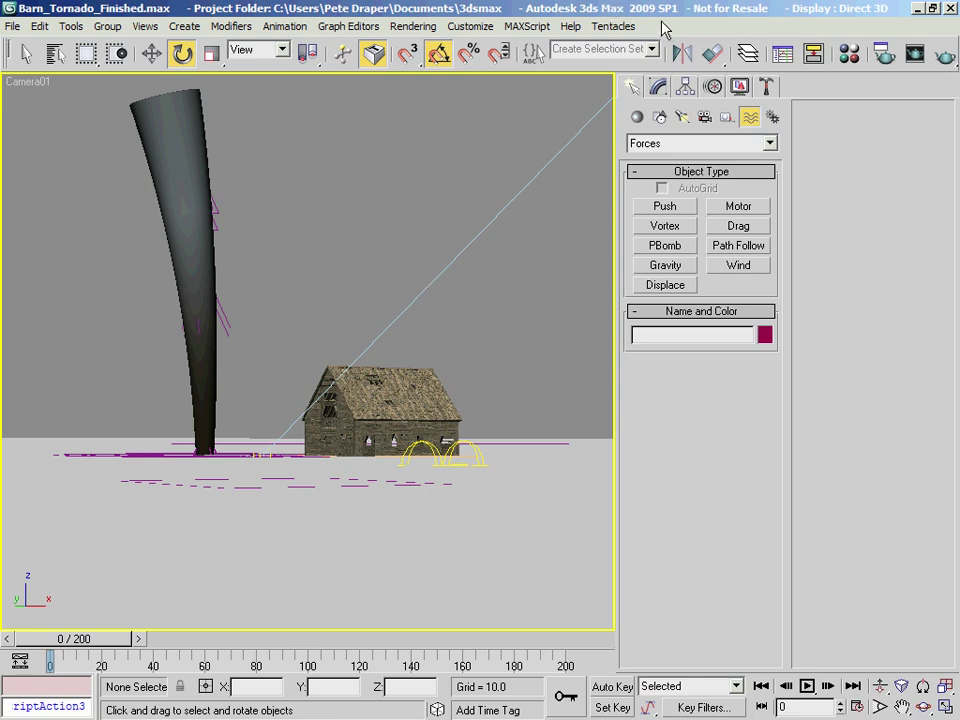
# Open Particle View and examine the inner beams, roof support and roof tiles particle flows
pyautogui.press('6')
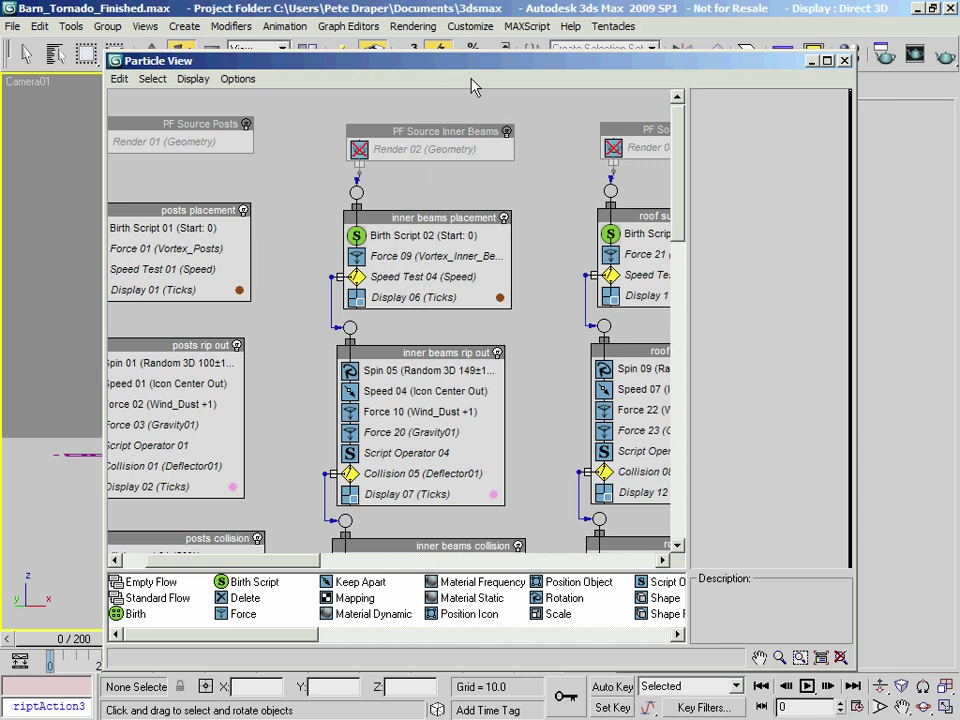
pyautogui.moveTo(490, 67); pyautogui.dragTo(20, 62)
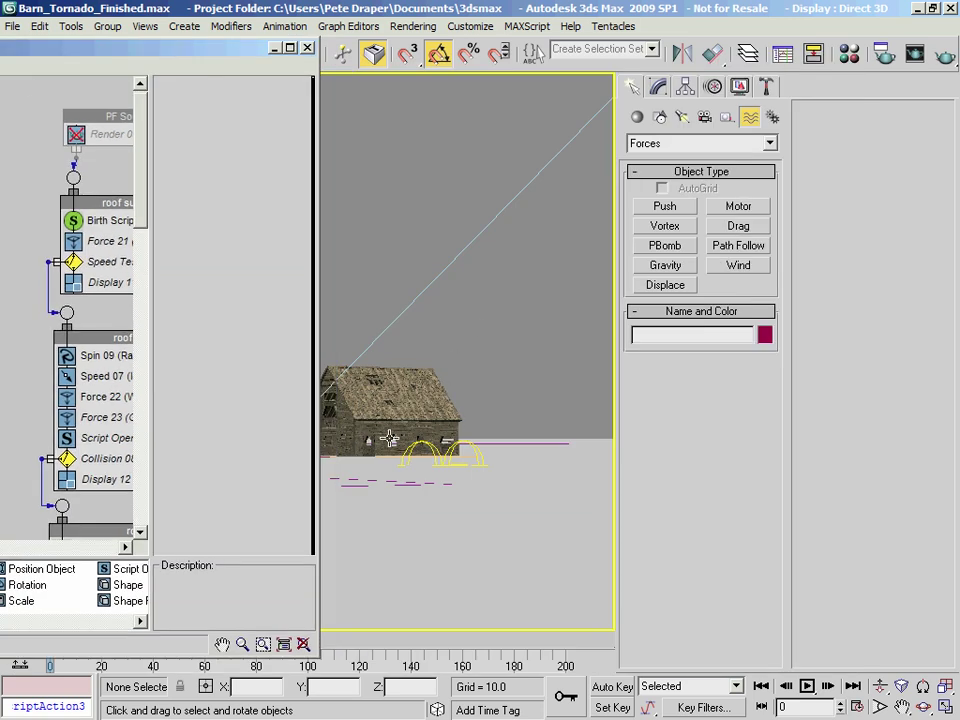
pyautogui.moveTo(208, 55); pyautogui.dragTo(239, 23)
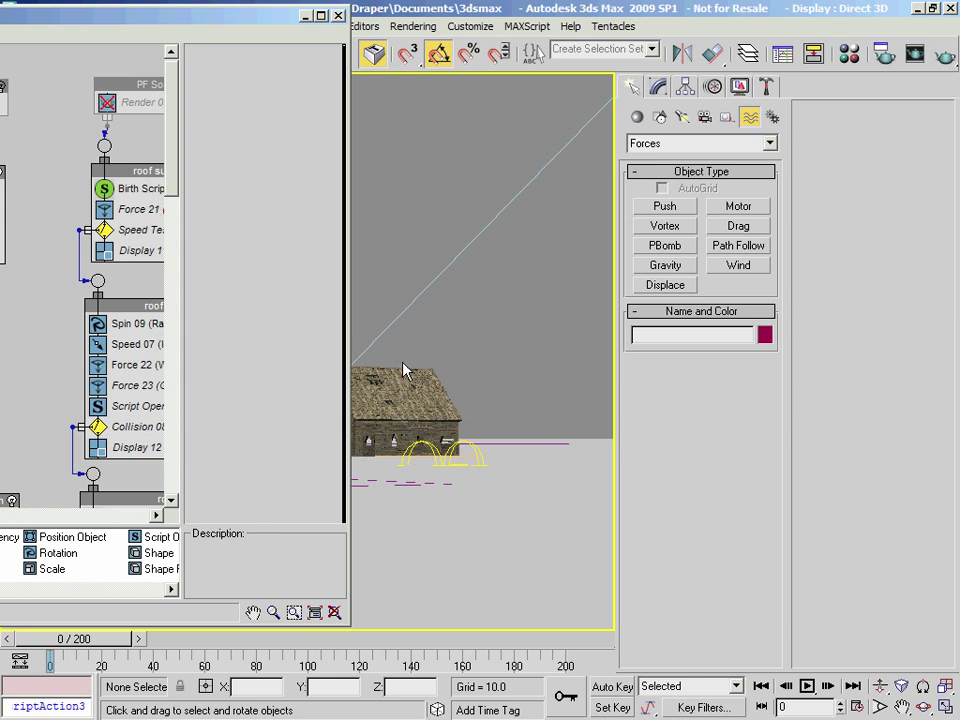
pyautogui.moveTo(243, 21); pyautogui.dragTo(722, 59)
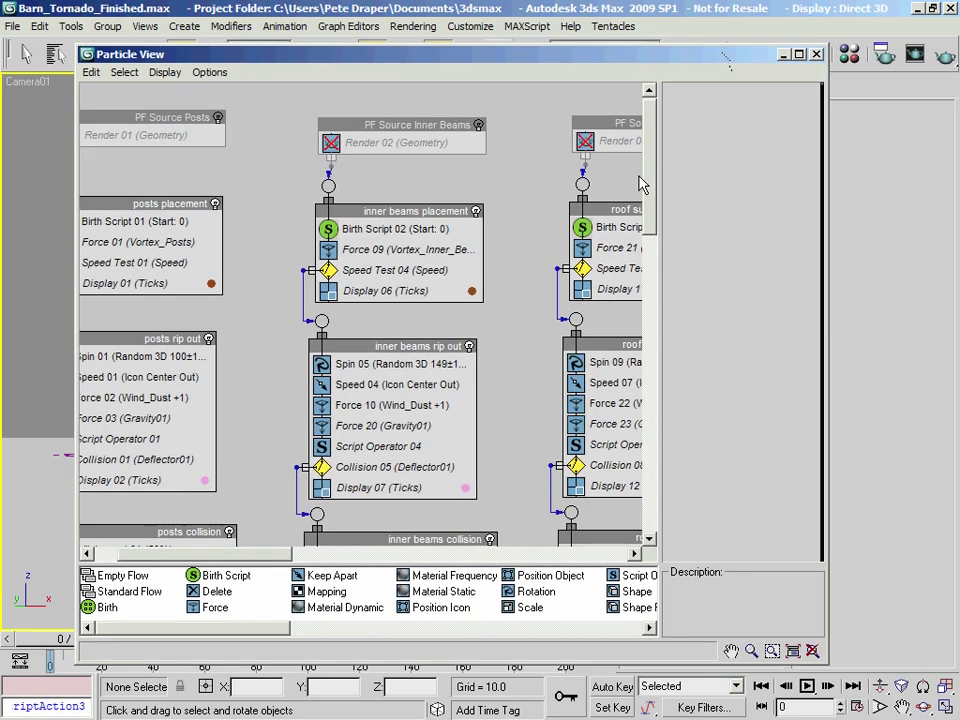
pyautogui.moveTo(588, 369); pyautogui.dragTo(308, 373, button='middle')
pyautogui.moveTo(495, 347); pyautogui.dragTo(324, 346, button='middle')
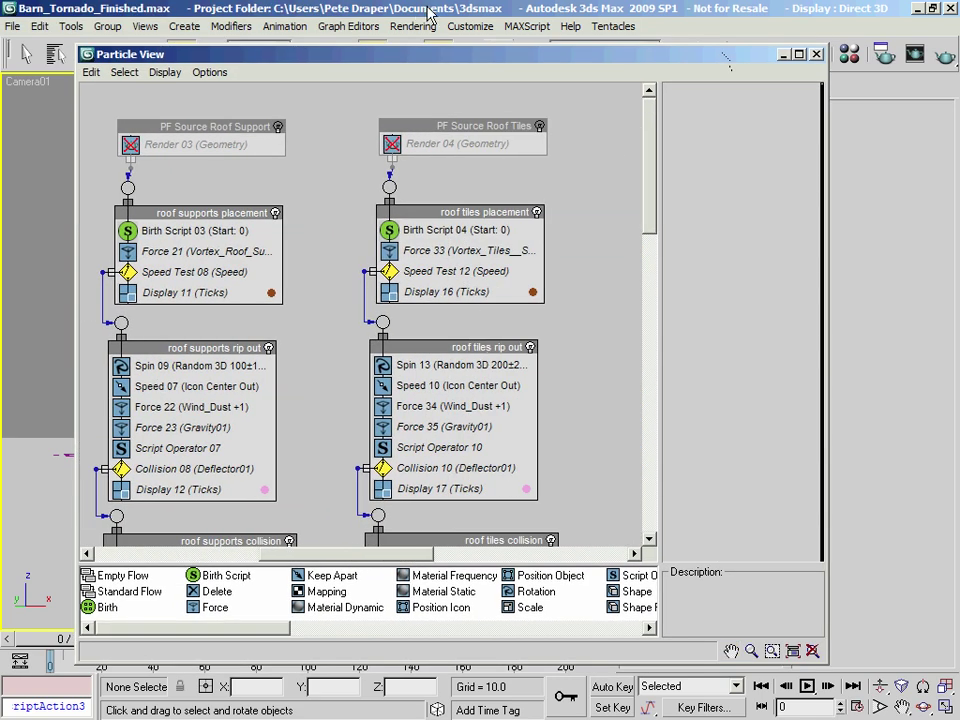
pyautogui.moveTo(345, 54); pyautogui.dragTo(456, 36)
pyautogui.moveTo(514, 208); pyautogui.dragTo(334, 197, button='middle')
pyautogui.moveTo(308, 18); pyautogui.dragTo(652, 347)
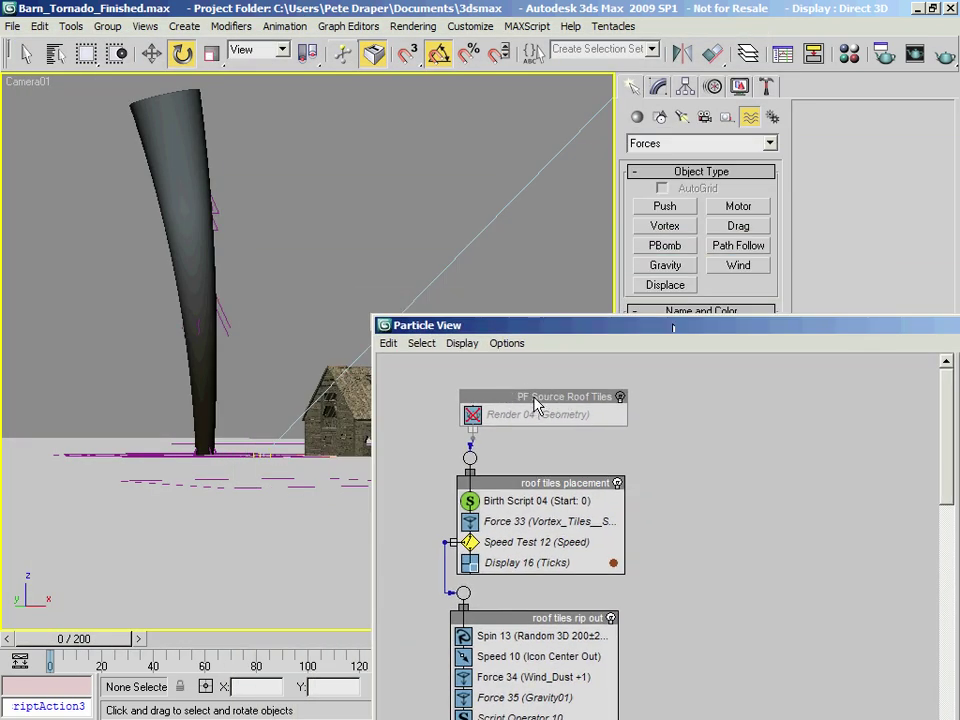
pyautogui.moveTo(478, 458); pyautogui.dragTo(714, 458, button='middle')
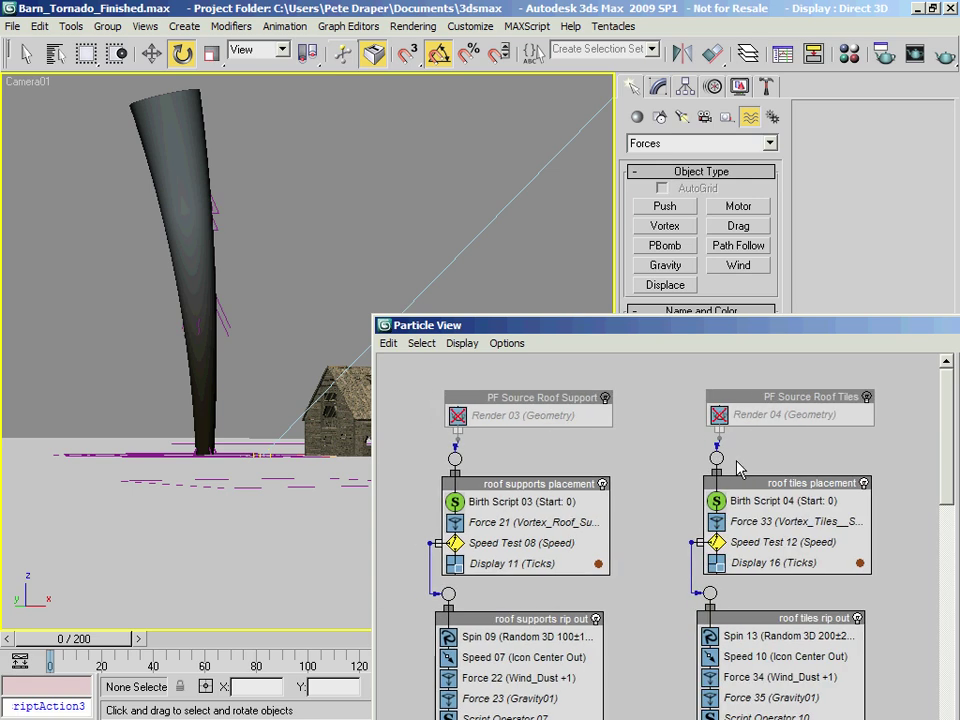
pyautogui.moveTo(587, 461); pyautogui.dragTo(701, 461, button='middle')
pyautogui.moveTo(523, 431)
pyautogui.mouseDown(button='middle')
pyautogui.moveTo(732, 432)
pyautogui.moveTo(508, 407)
pyautogui.mouseUp(button='middle')
pyautogui.moveTo(814, 422); pyautogui.dragTo(654, 422, button='middle')
# Select PF Source Roof Tiles and inspect its emitter icon in the Front view against the barn
pyautogui.click(738, 400)
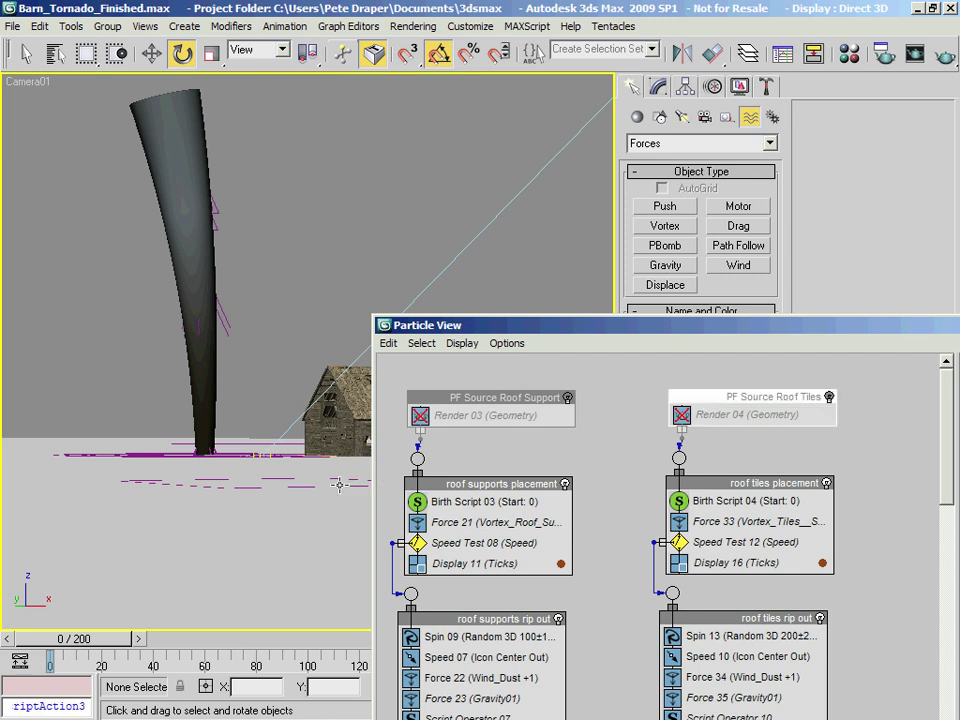
pyautogui.moveTo(463, 334); pyautogui.dragTo(632, 333)
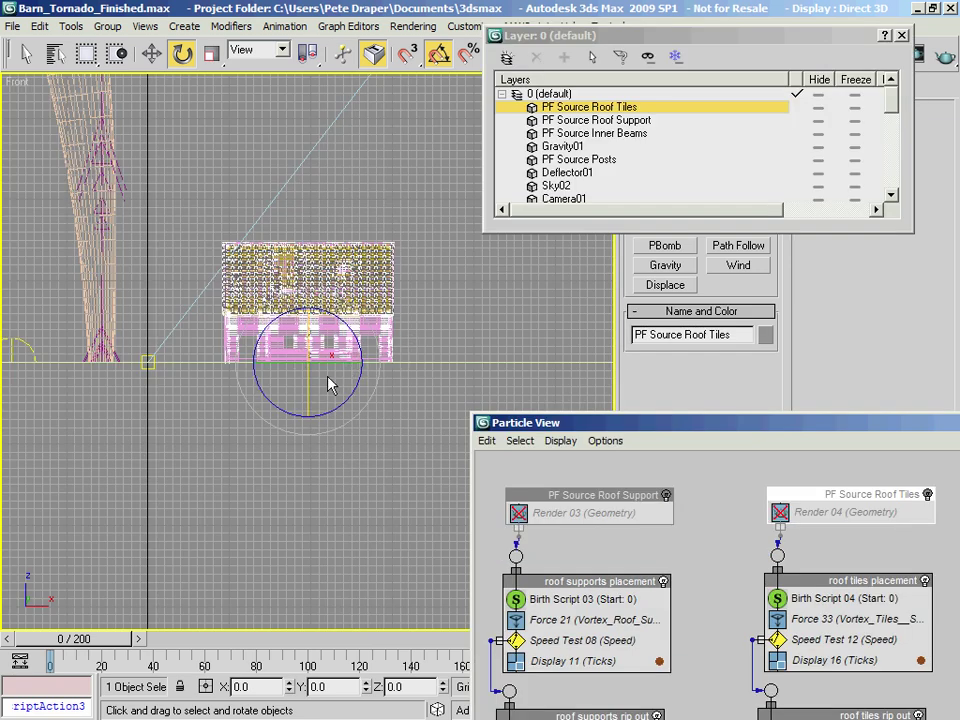
pyautogui.moveTo(561, 425); pyautogui.dragTo(443, 389)
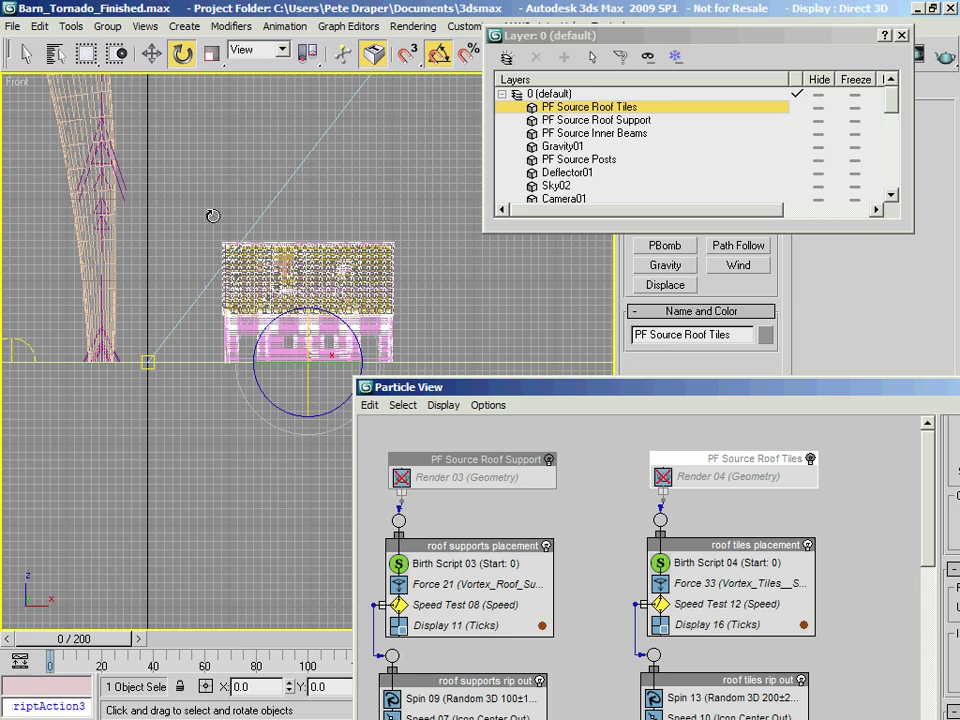
pyautogui.moveTo(487, 390); pyautogui.dragTo(426, 206)
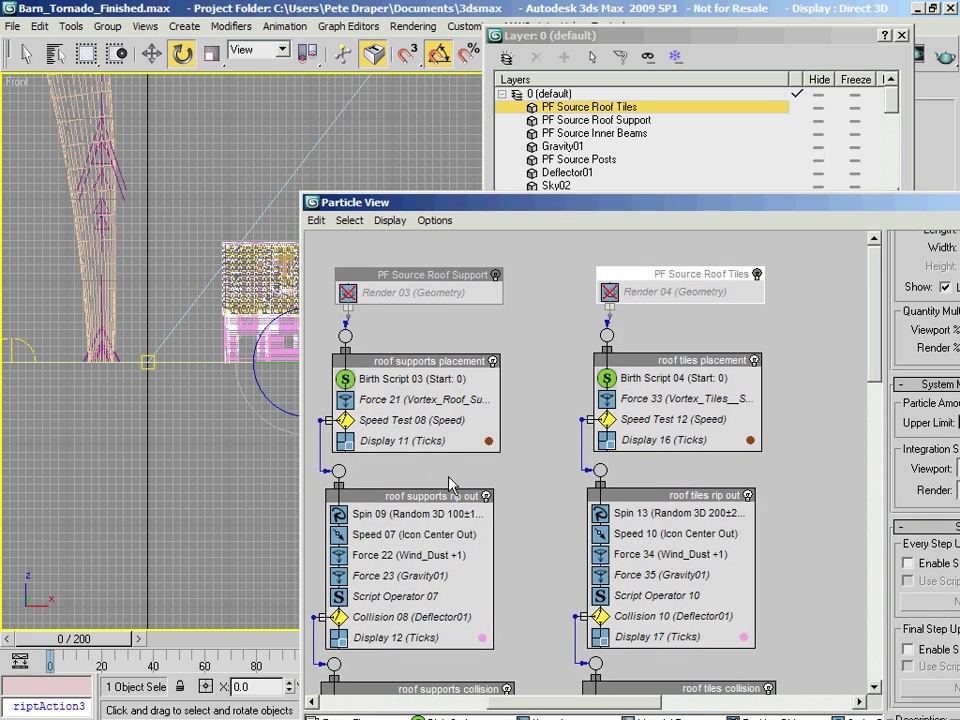
pyautogui.moveTo(532, 207); pyautogui.dragTo(476, 341)
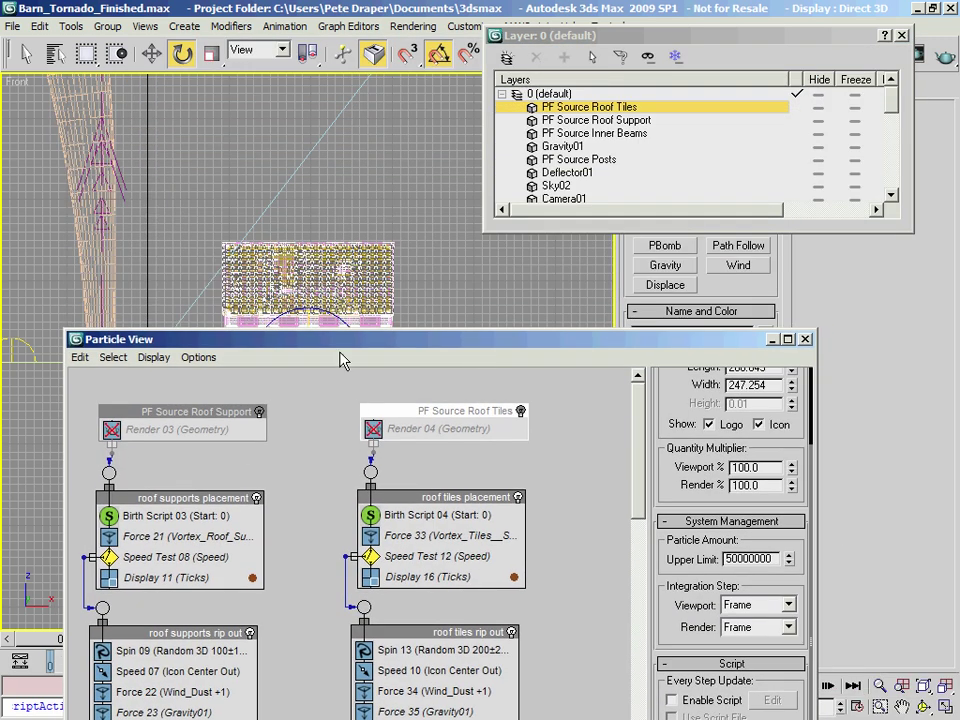
pyautogui.moveTo(348, 340); pyautogui.dragTo(231, 368)
pyautogui.moveTo(408, 478); pyautogui.dragTo(296, 490, button='middle')
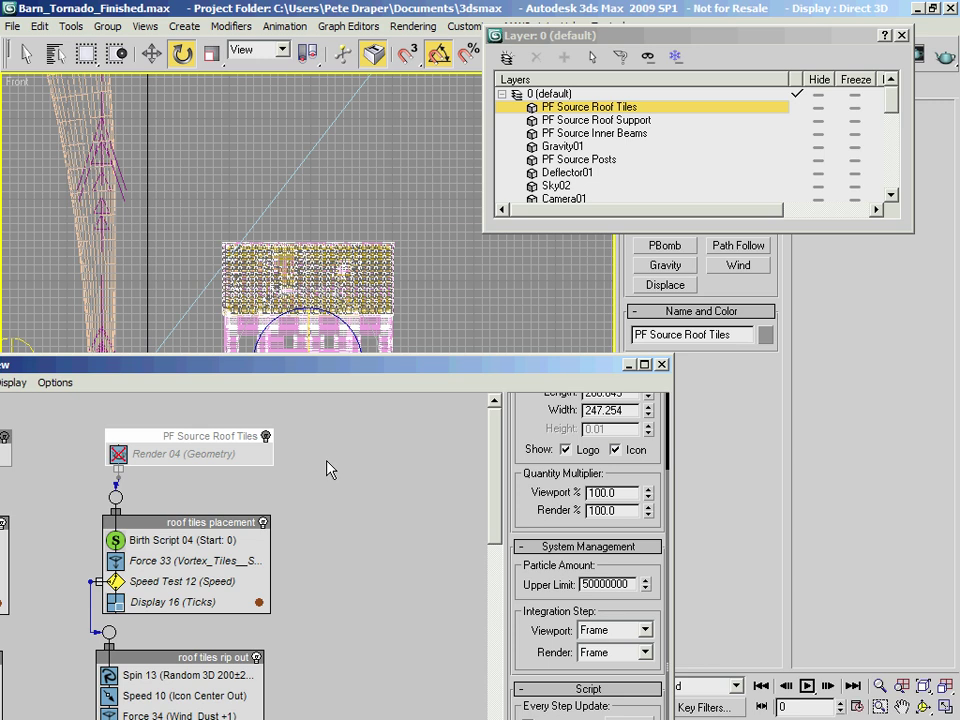
pyautogui.moveTo(328, 467); pyautogui.dragTo(283, 451, button='middle')
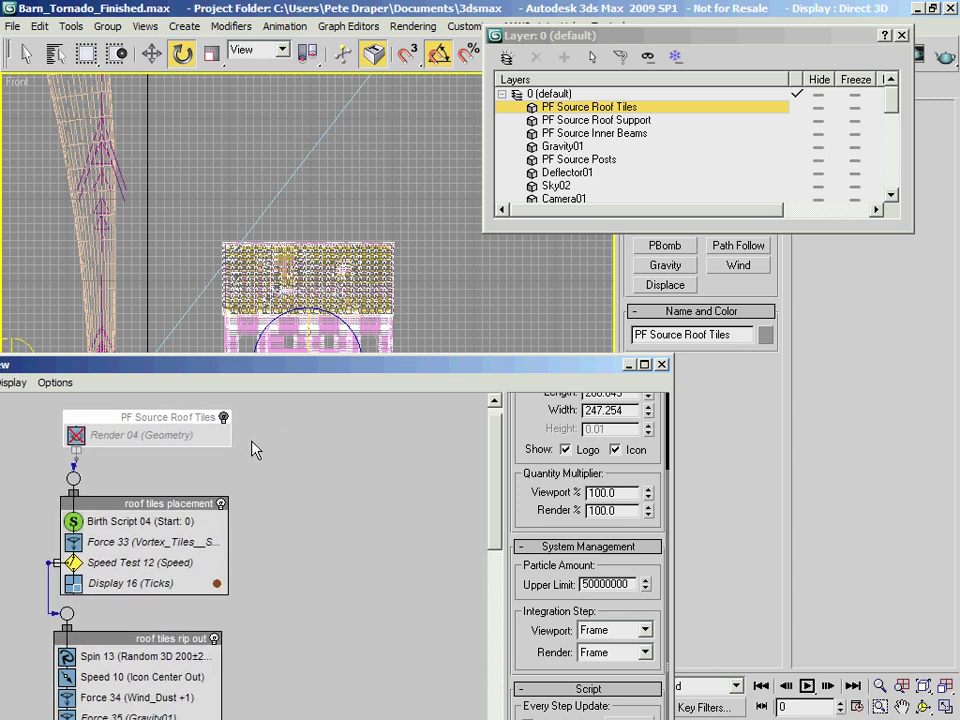
# Duplicate the PF Source Roof Tiles node as an independent copy beside the original
pyautogui.click(119, 417)
pyautogui.keyDown('shift'); pyautogui.moveTo(119, 419); pyautogui.dragTo(398, 418); pyautogui.keyUp('shift')
pyautogui.click(265, 500)
pyautogui.click(281, 602)
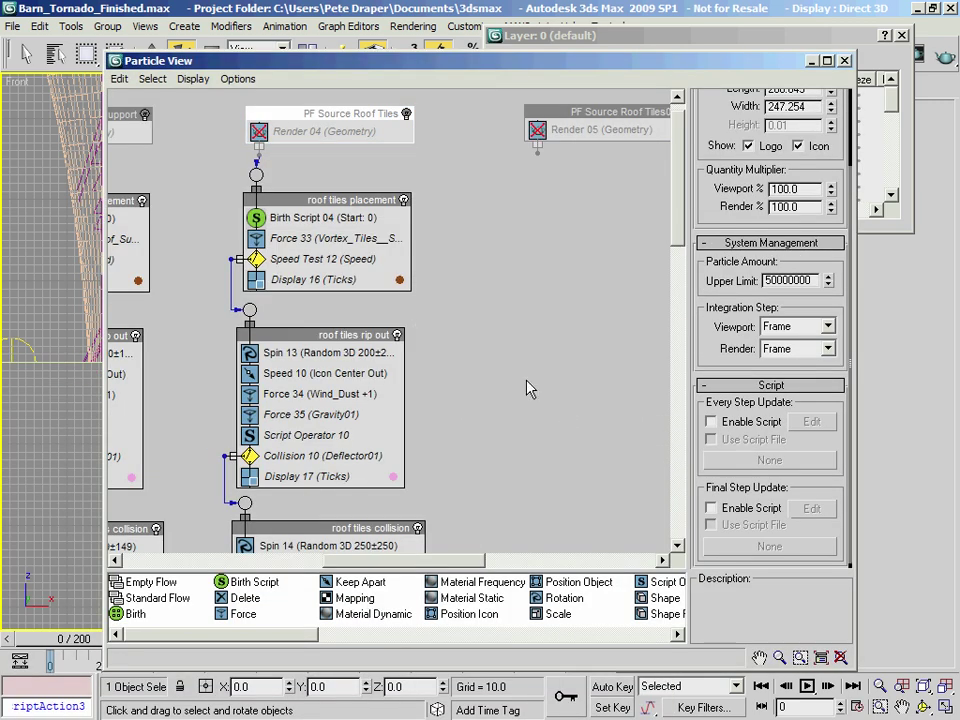
# Rename the duplicated particle source as PF Source barn tear debris
pyautogui.moveTo(608, 168); pyautogui.dragTo(455, 251, button='middle')
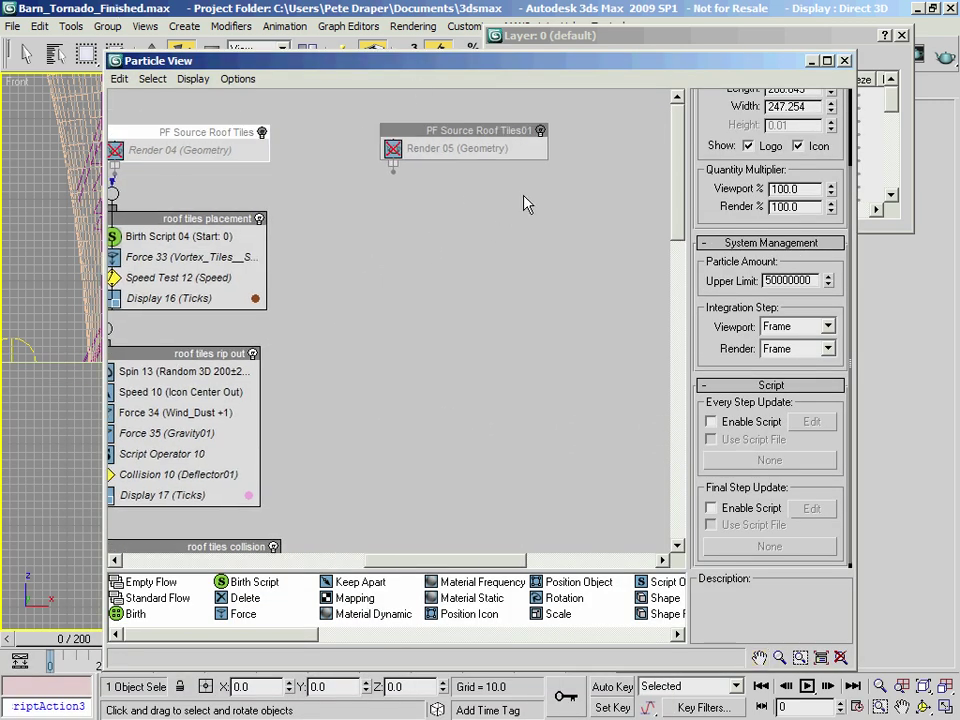
pyautogui.click(467, 131)
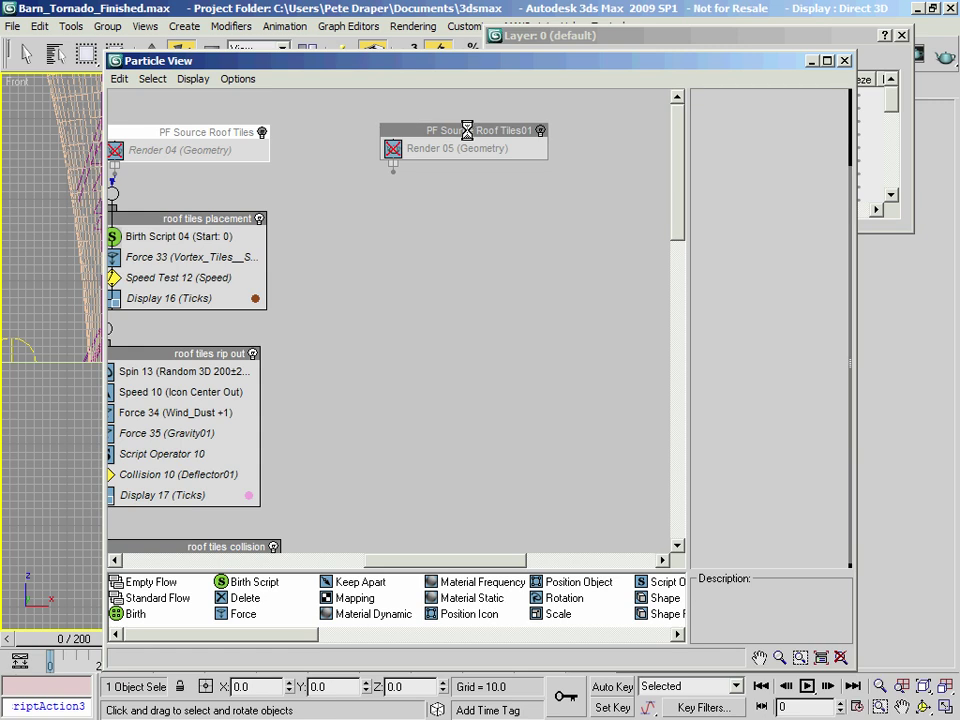
pyautogui.rightClick(469, 136)
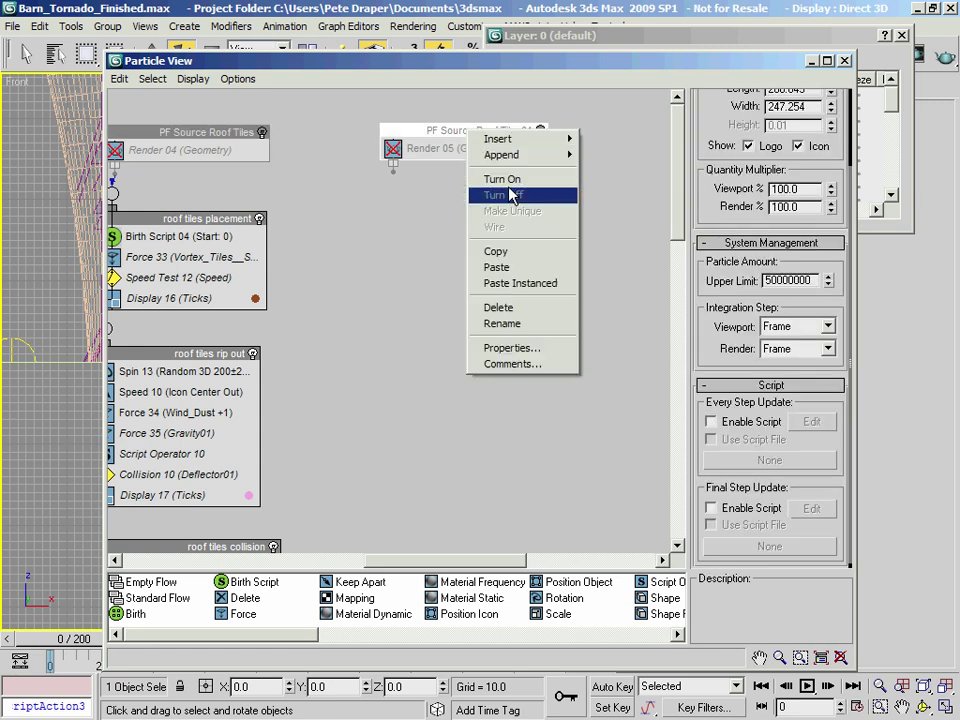
pyautogui.click(540, 326)
pyautogui.moveTo(476, 130); pyautogui.dragTo(607, 152)
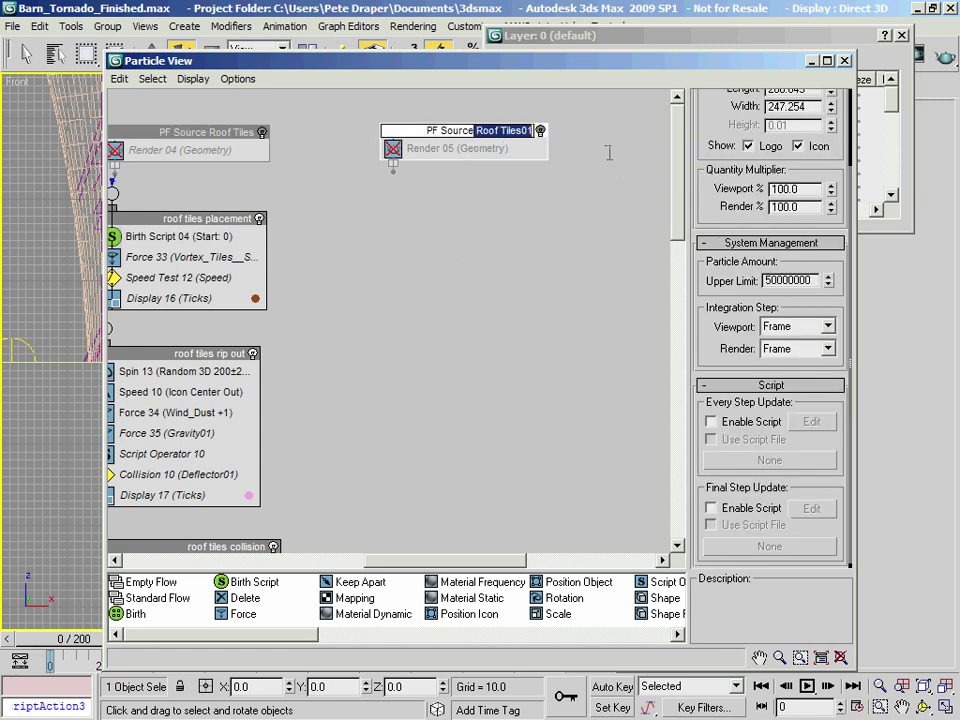
pyautogui.press('BackSpace')
pyautogui.write('ba')
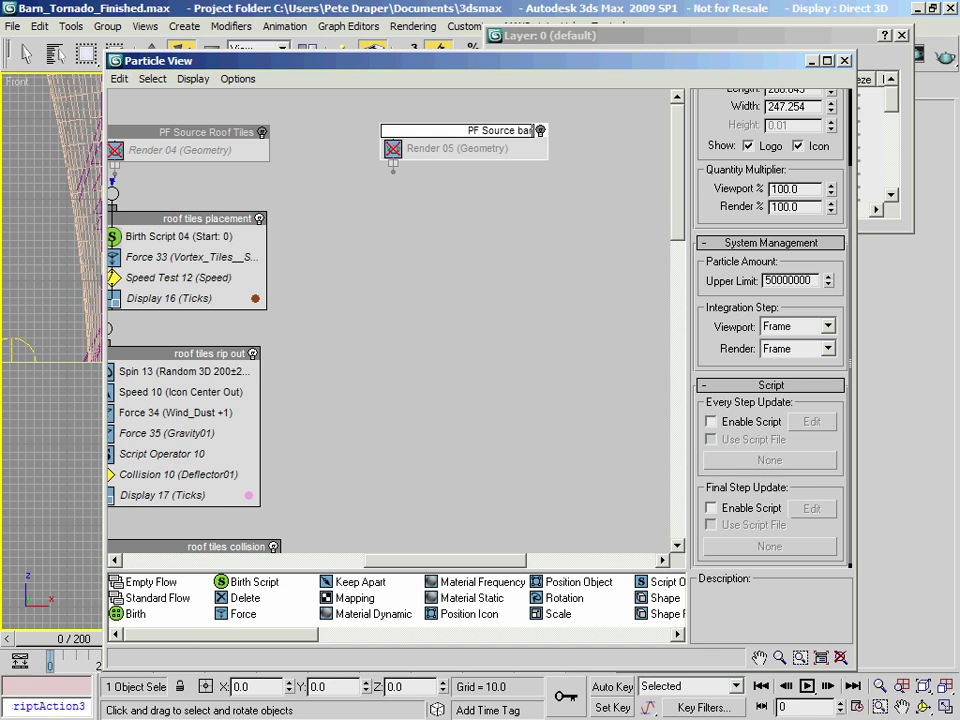
pyautogui.write('rn tear debris')
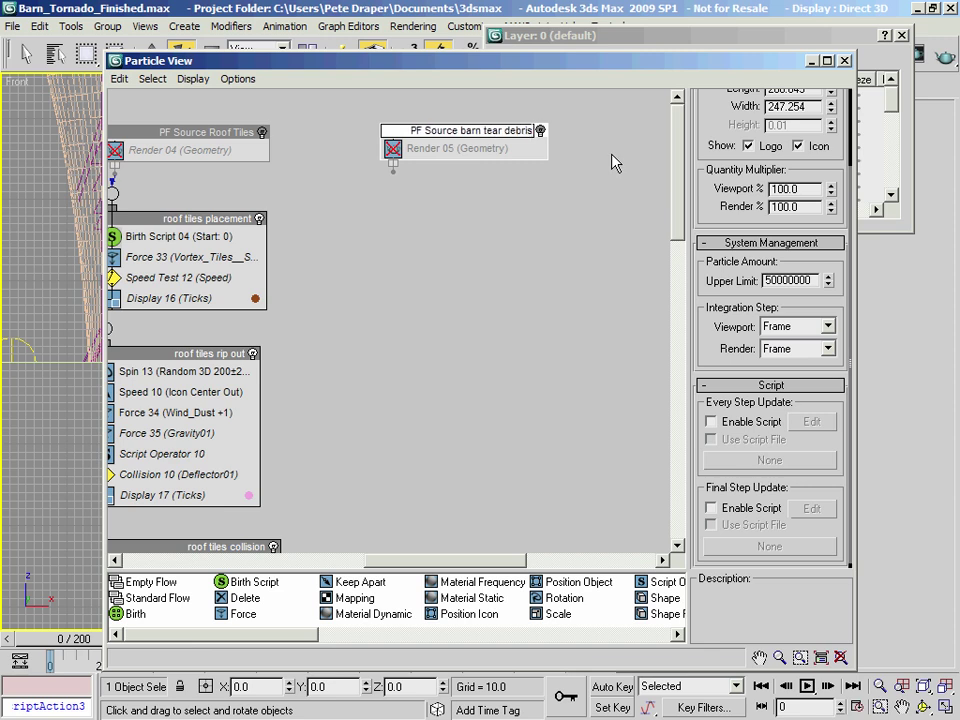
pyautogui.press('Return')
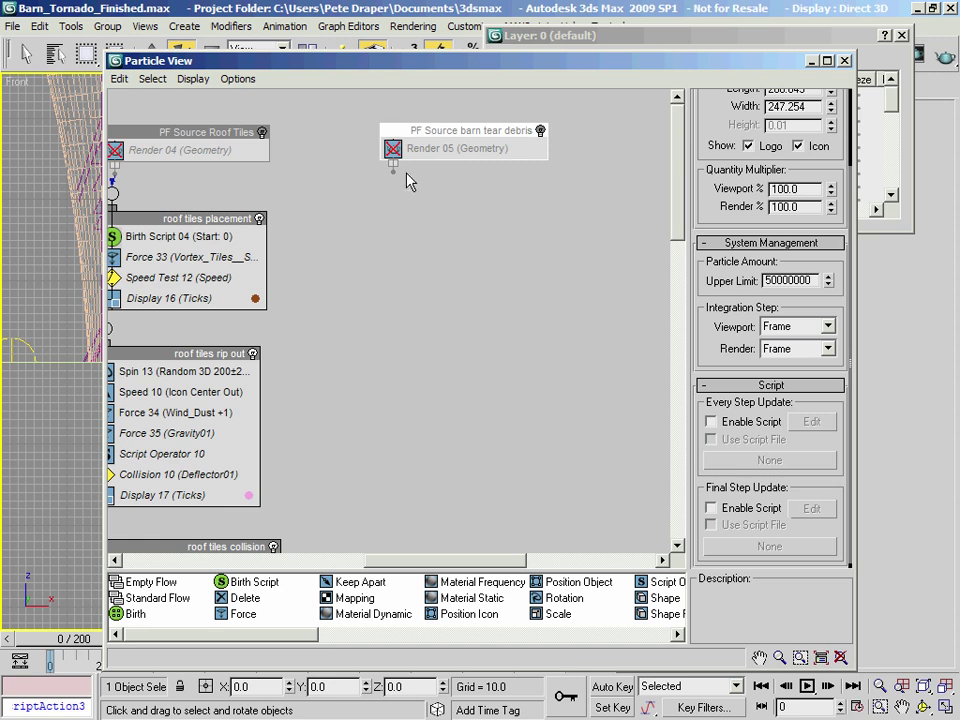
# Create a new Birth event below the PF Source barn tear debris node
pyautogui.moveTo(414, 62); pyautogui.dragTo(372, 79)
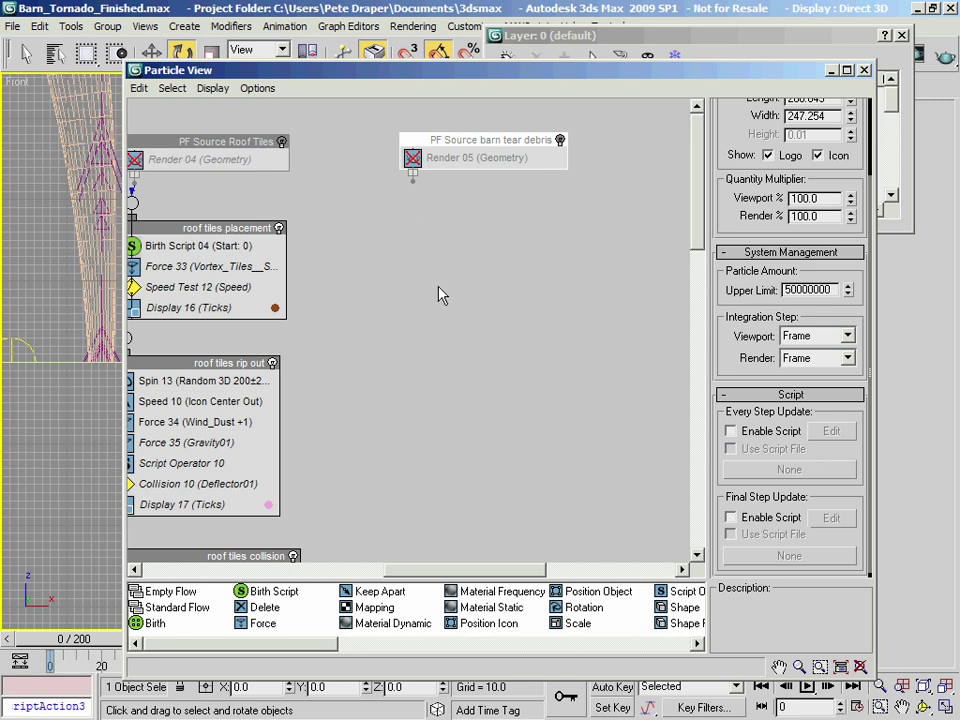
pyautogui.moveTo(484, 140); pyautogui.dragTo(492, 137)
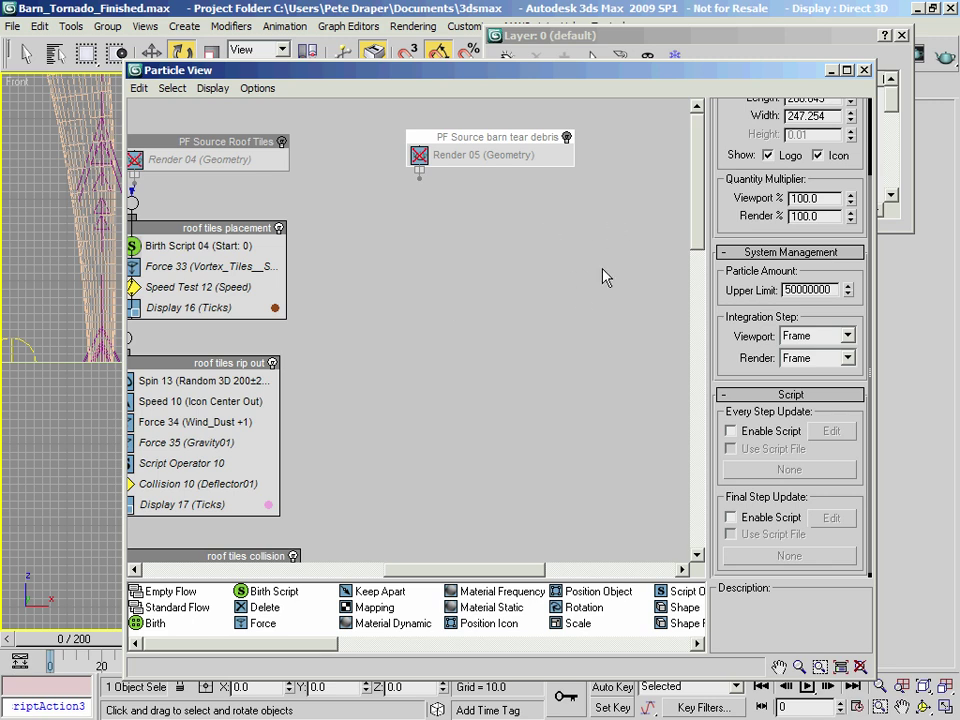
pyautogui.rightClick(408, 226)
pyautogui.moveTo(439, 272)
pyautogui.moveTo(592, 293)
pyautogui.click(650, 289)
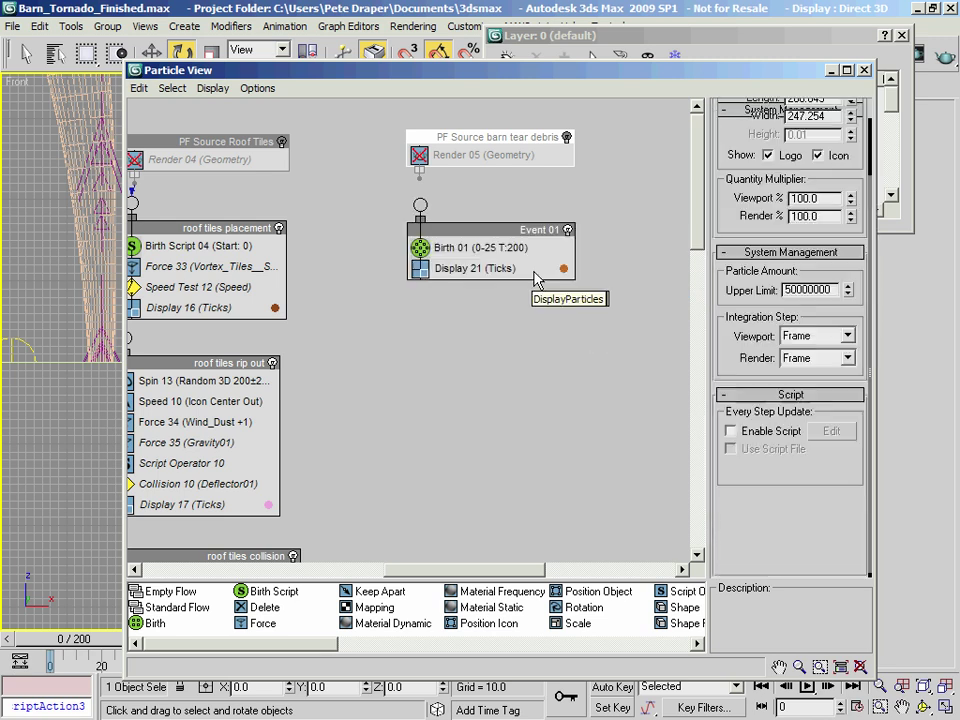
# Reposition the new Birth event slightly below its source and rename it debris placement01
pyautogui.moveTo(487, 245); pyautogui.dragTo(484, 248)
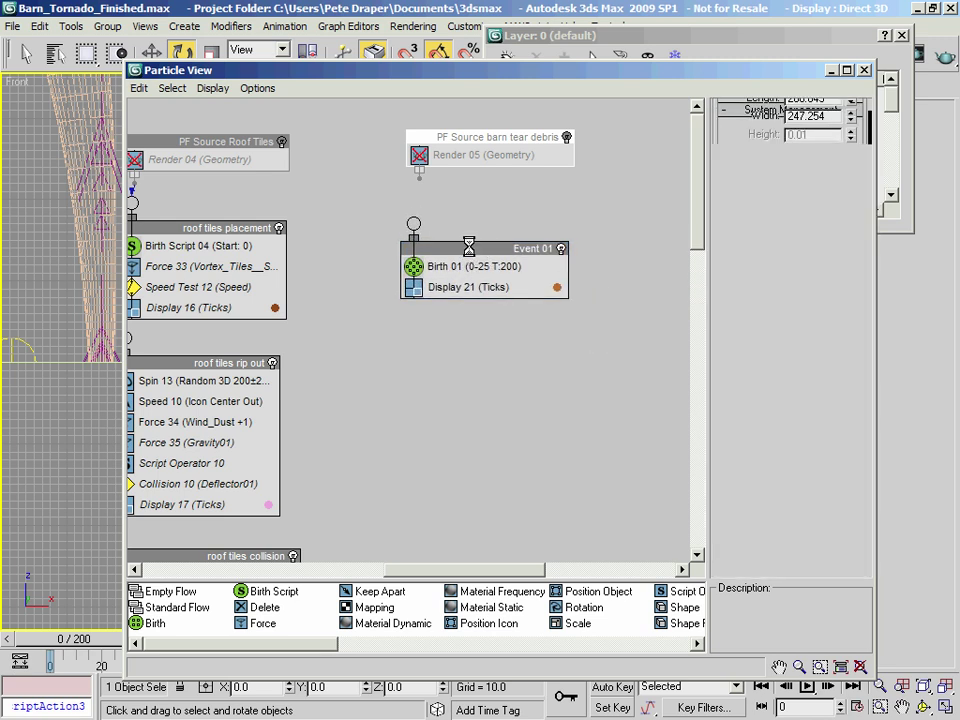
pyautogui.rightClick(471, 248)
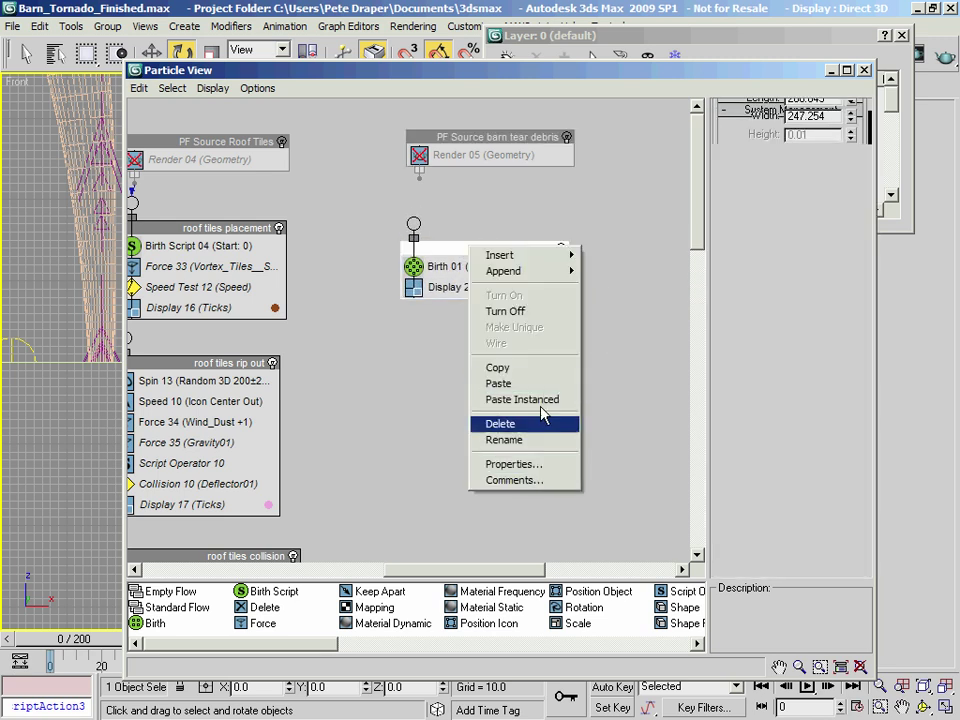
pyautogui.click(530, 440)
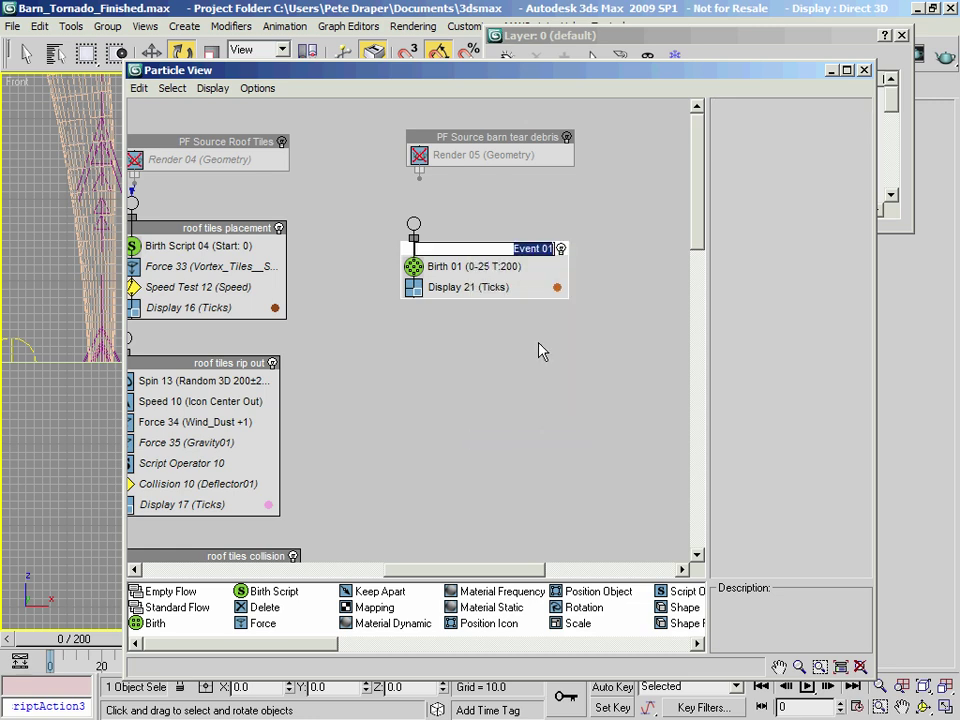
pyautogui.press('BackSpace')
pyautogui.write('debris placement01')
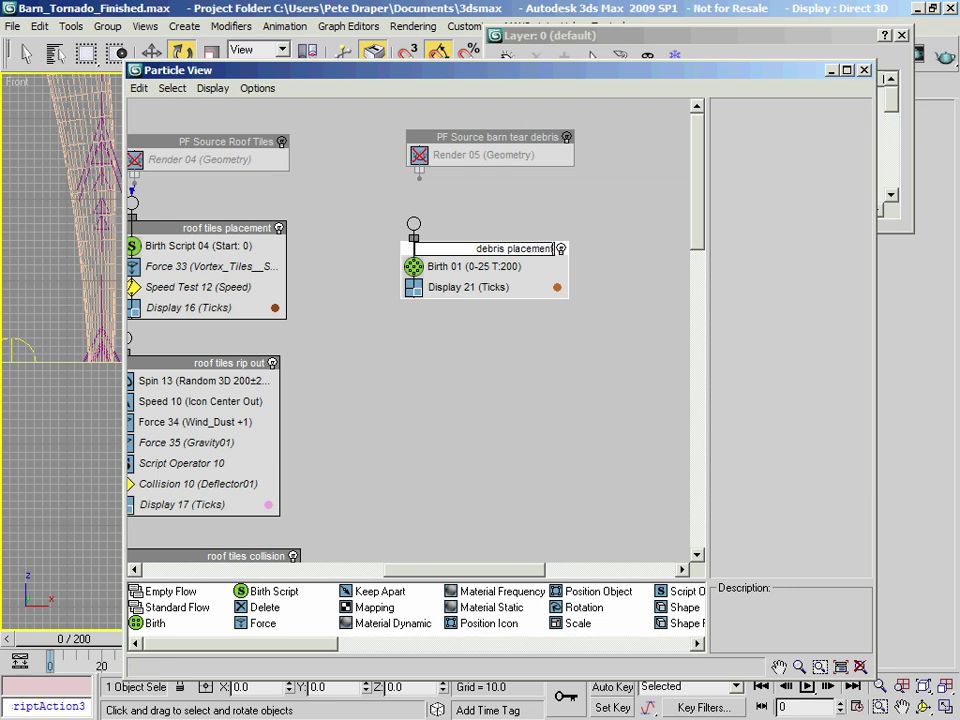
pyautogui.press('Return')
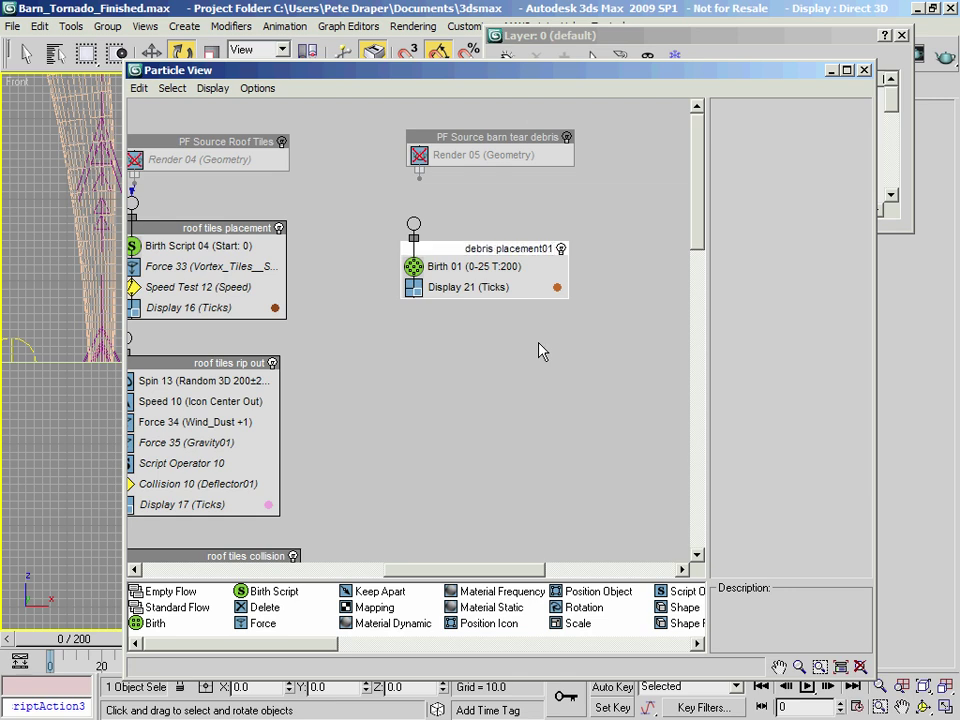
# Create a second Birth event and align it beside debris placement01
pyautogui.moveTo(478, 347); pyautogui.dragTo(362, 337, button='middle')
pyautogui.rightClick(526, 240)
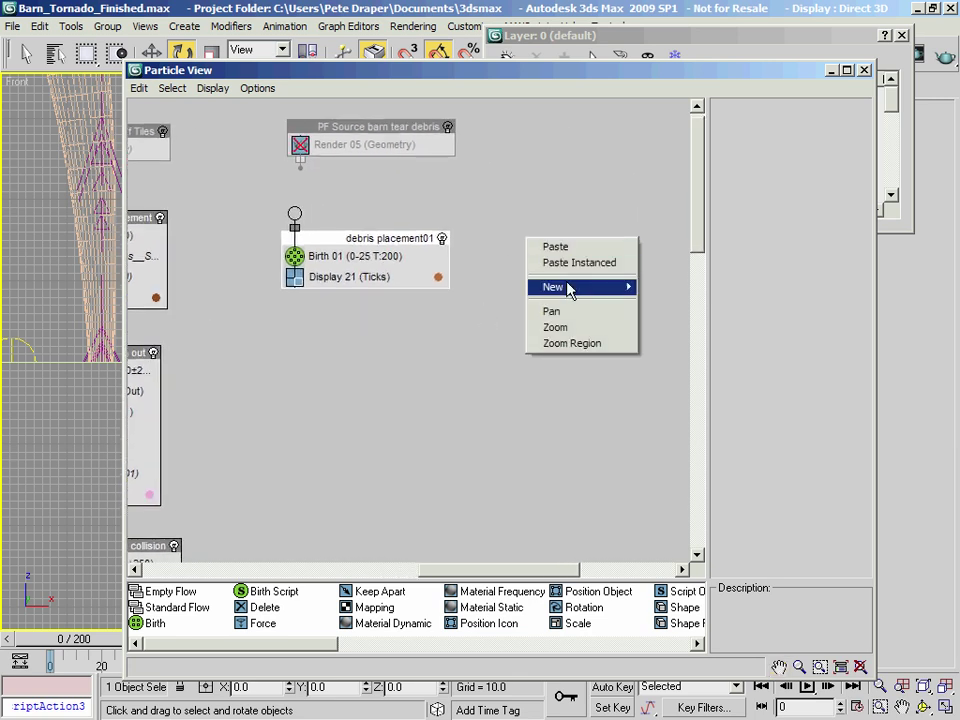
pyautogui.moveTo(570, 286)
pyautogui.moveTo(708, 310)
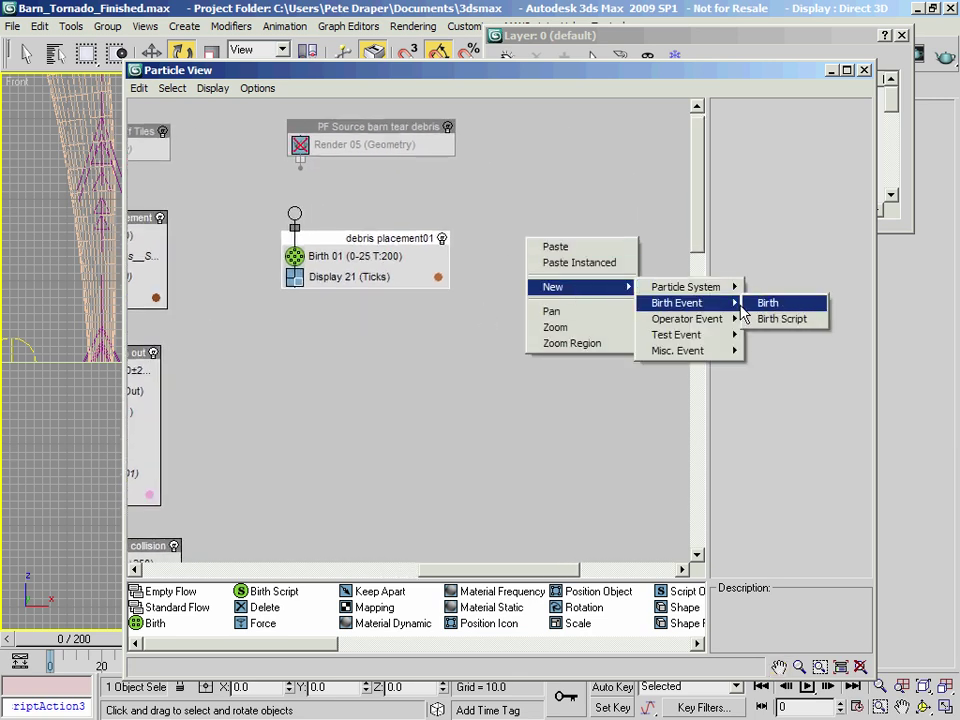
pyautogui.click(770, 303)
pyautogui.moveTo(592, 247); pyautogui.dragTo(555, 239)
# Rename the second Birth event as debris placement02
pyautogui.rightClick(578, 238)
pyautogui.click(630, 428)
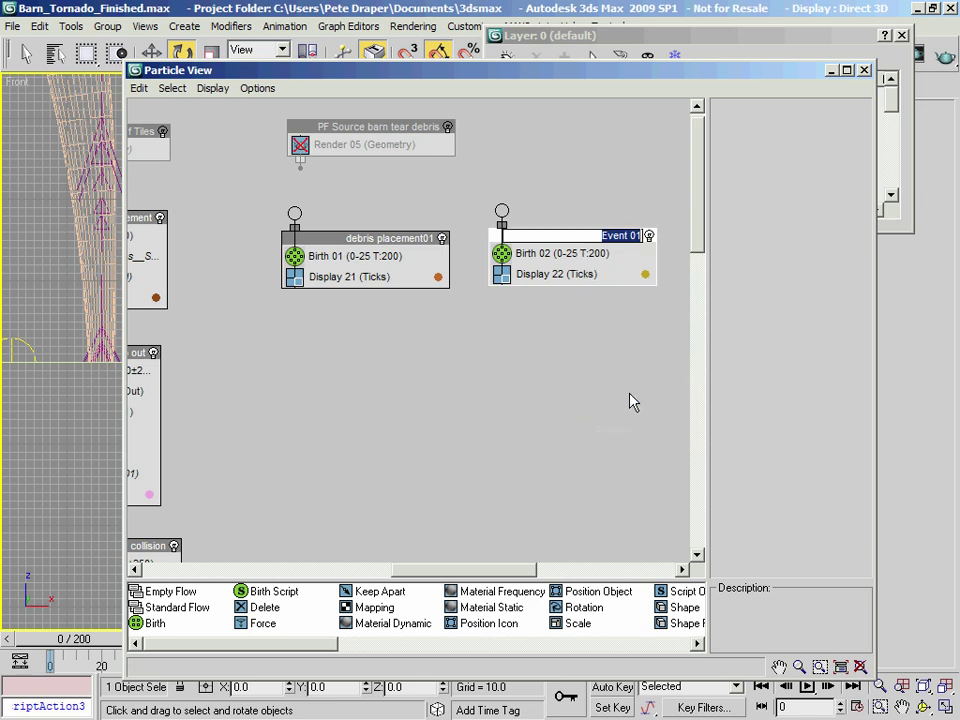
pyautogui.write('debris placement02')
pyautogui.press('Return')
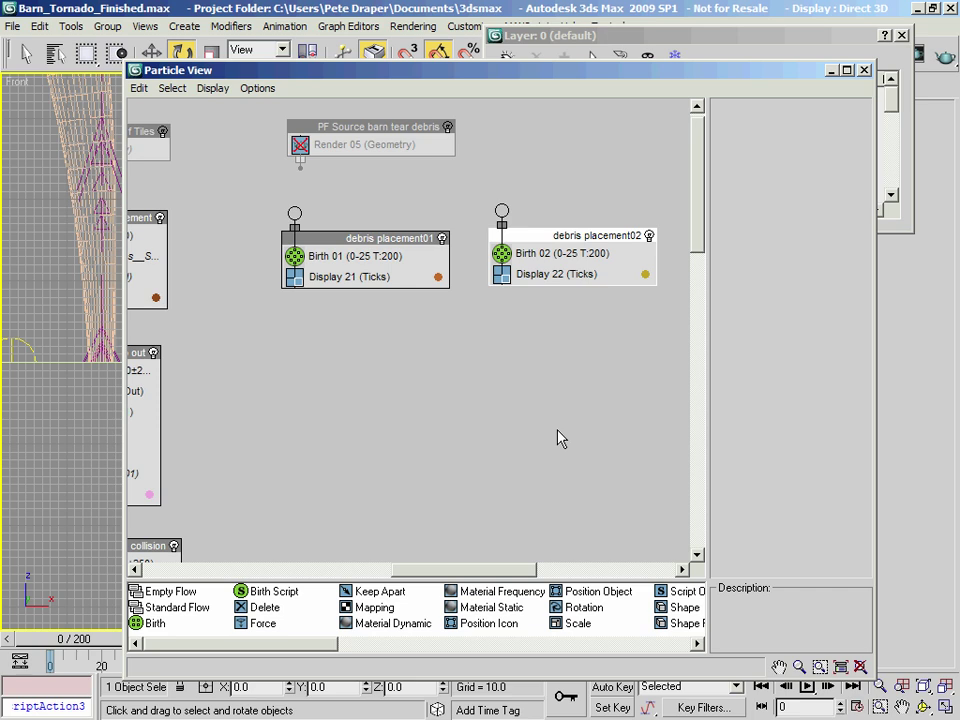
pyautogui.moveTo(284, 384); pyautogui.dragTo(498, 392, button='middle')
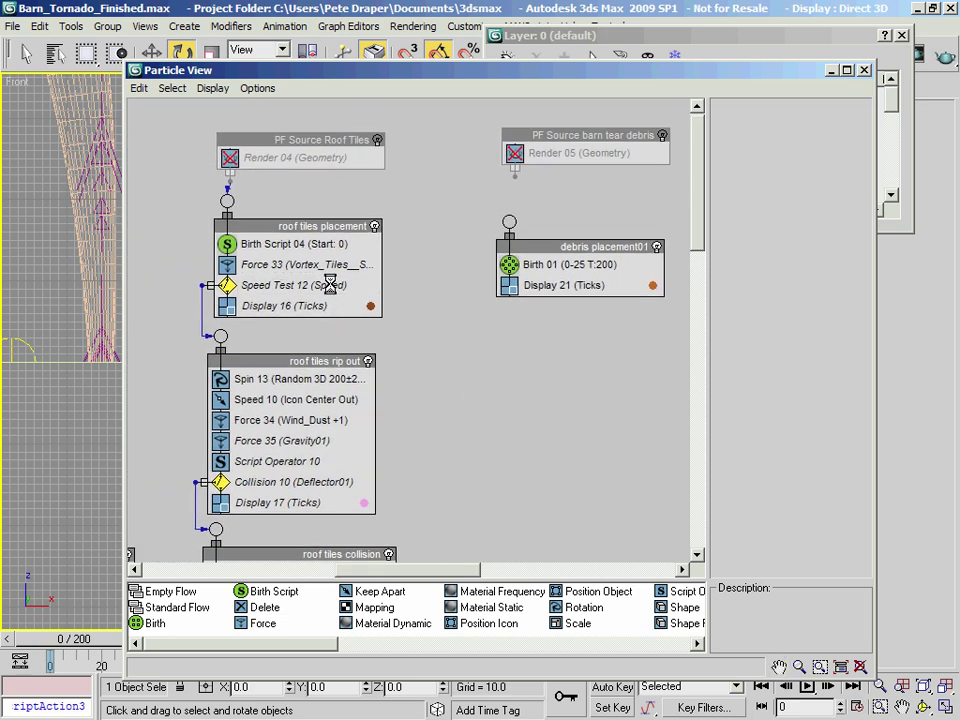
# Copy the Speed Test from the roof tiles placement event into debris placement01, above its Display operator
pyautogui.click(322, 287)
pyautogui.rightClick(322, 290)
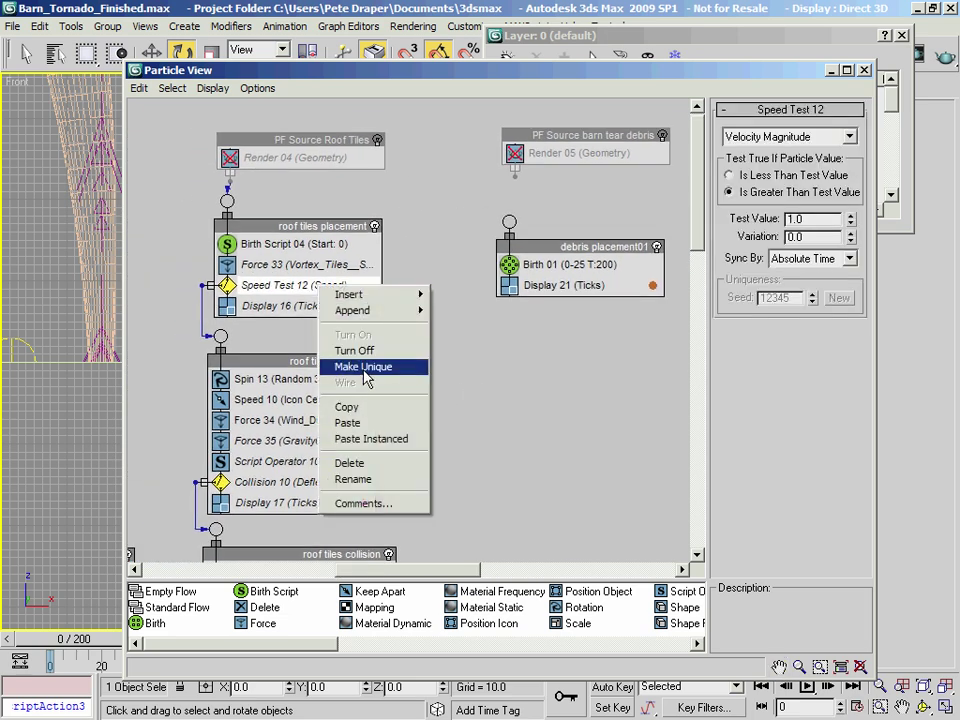
pyautogui.click(364, 409)
pyautogui.rightClick(567, 286)
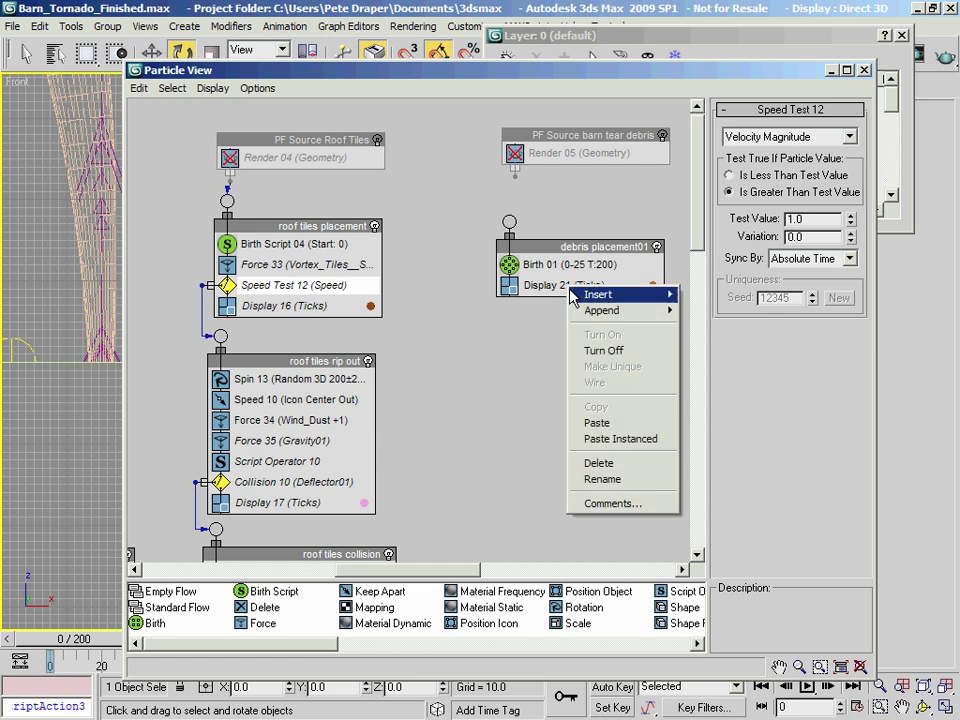
pyautogui.click(597, 422)
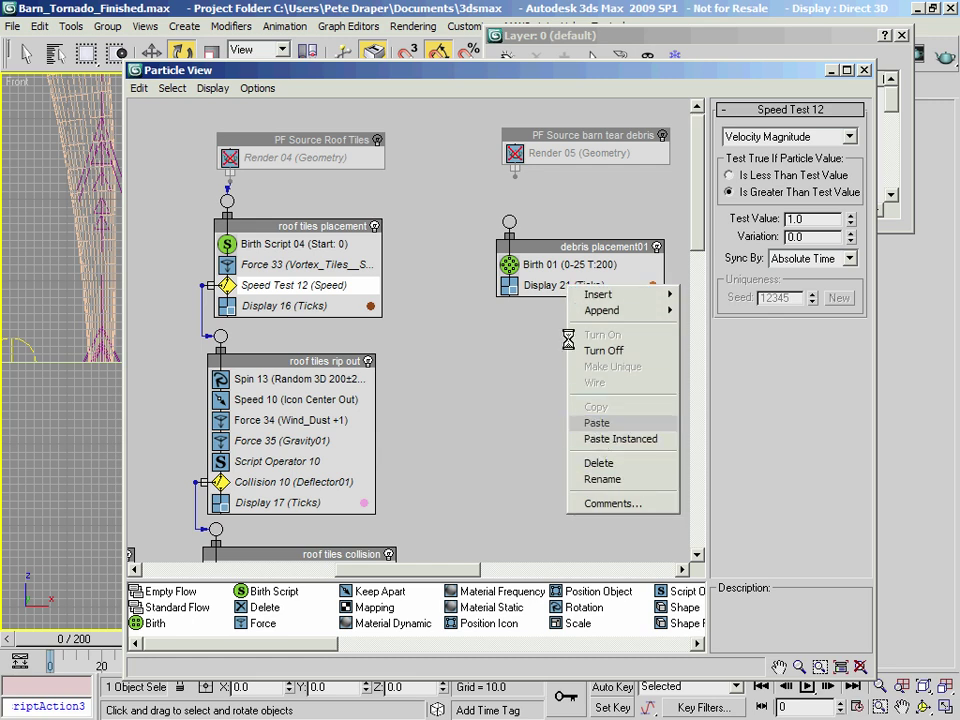
# Copy the Speed Test from debris placement01 into debris placement02 as an independent copy
pyautogui.moveTo(576, 327); pyautogui.dragTo(329, 321)
pyautogui.rightClick(338, 278)
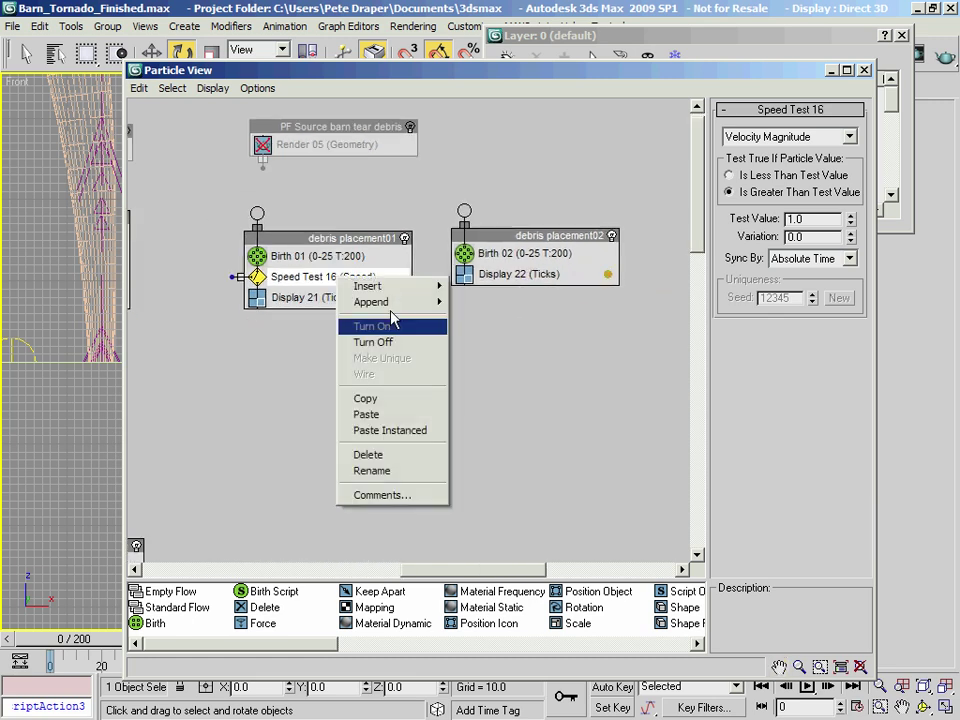
pyautogui.click(390, 400)
pyautogui.rightClick(512, 258)
pyautogui.click(557, 408)
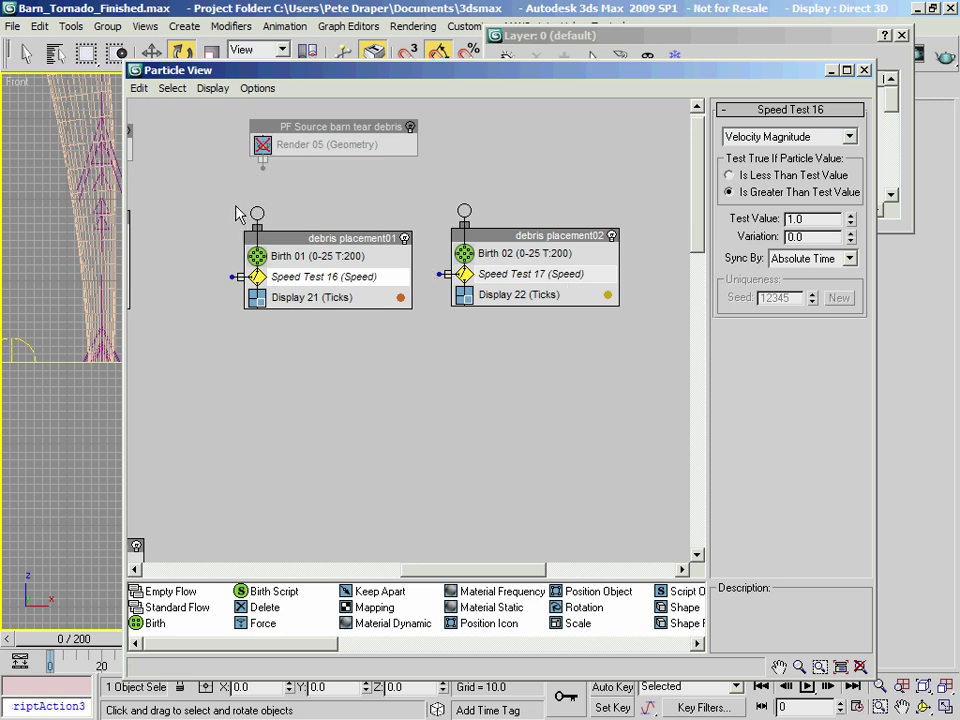
# Wire the PF Source barn tear debris output to both the debris placement01 and debris placement02 events
pyautogui.moveTo(263, 167); pyautogui.dragTo(257, 213)
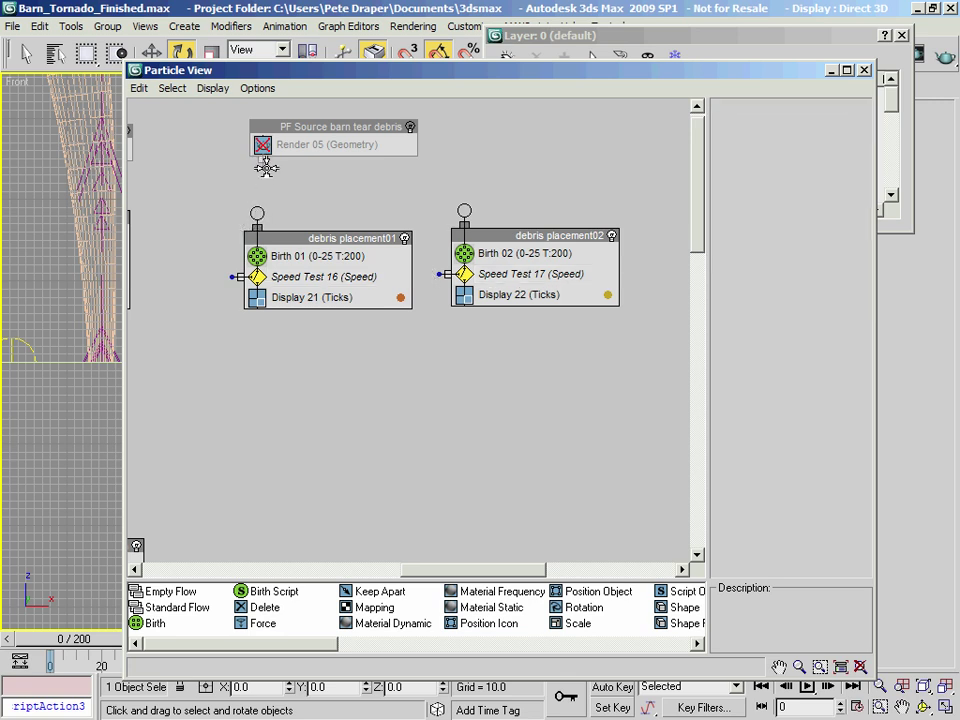
pyautogui.moveTo(264, 161); pyautogui.dragTo(257, 213)
pyautogui.moveTo(263, 164); pyautogui.dragTo(463, 210)
# Set the viewport quantity multiplier of PF Source barn tear debris to 1%
pyautogui.moveTo(356, 77); pyautogui.dragTo(376, 157)
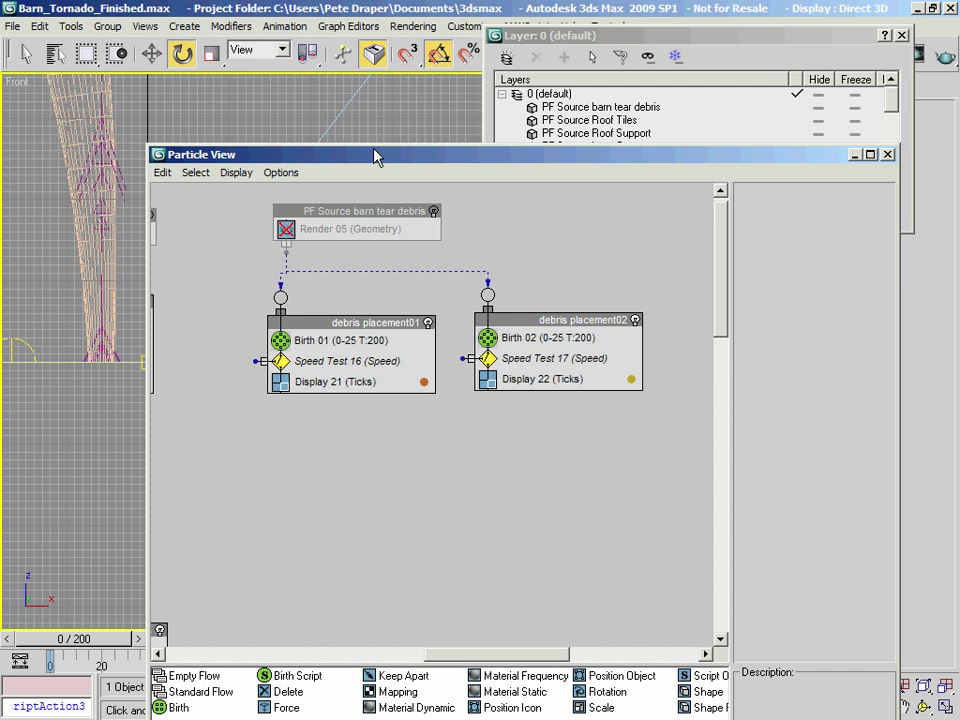
pyautogui.click(380, 214)
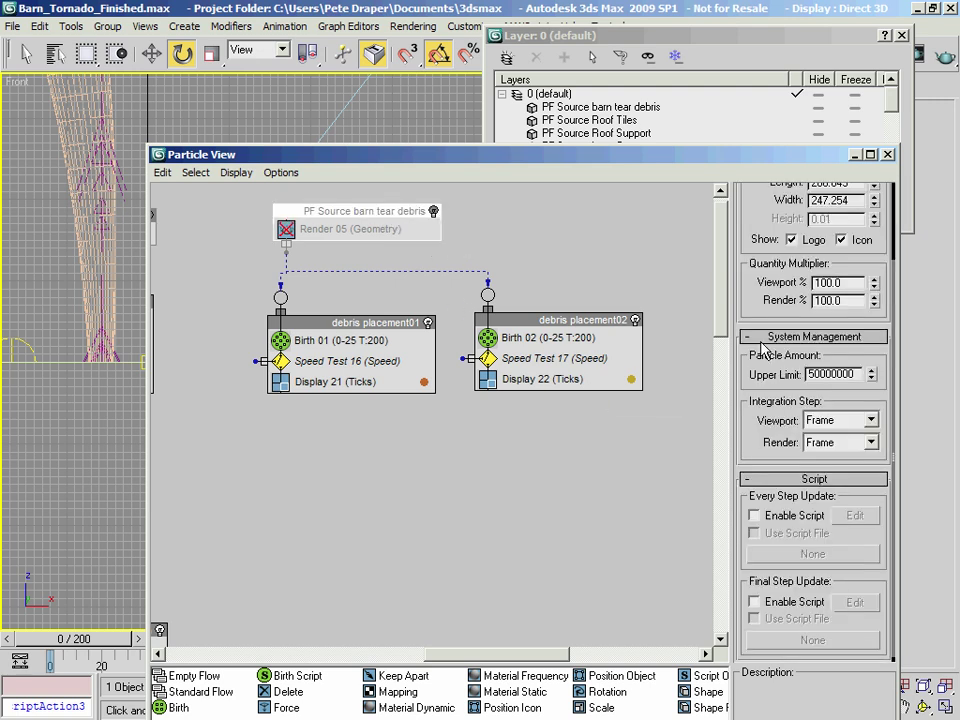
pyautogui.doubleClick(838, 282)
pyautogui.write('1')
pyautogui.press('Return')
# Set the debris placement01 Birth operator's Emit Stop to 0 and its Amount to 150000
pyautogui.click(348, 341)
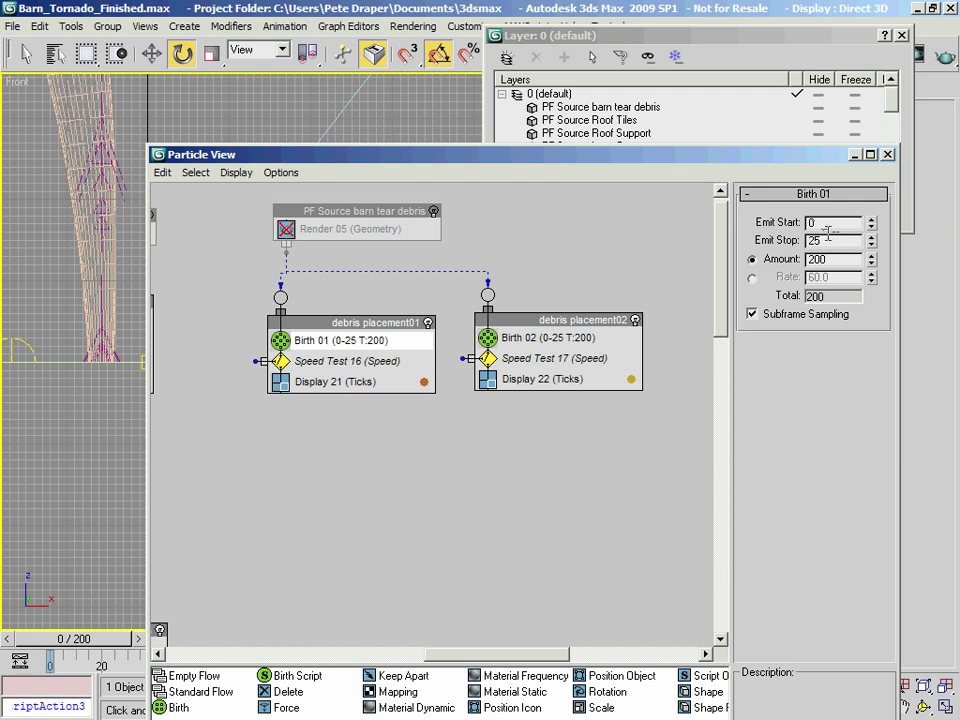
pyautogui.rightClick(871, 241)
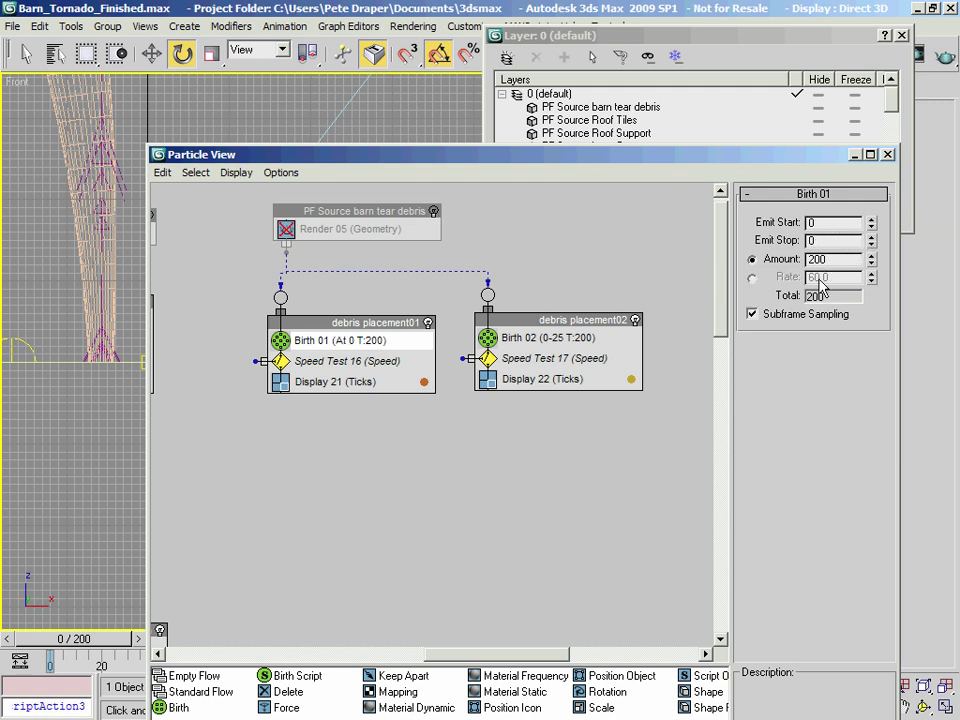
pyautogui.moveTo(839, 260); pyautogui.dragTo(748, 265)
pyautogui.write('150000')
pyautogui.press('Return')
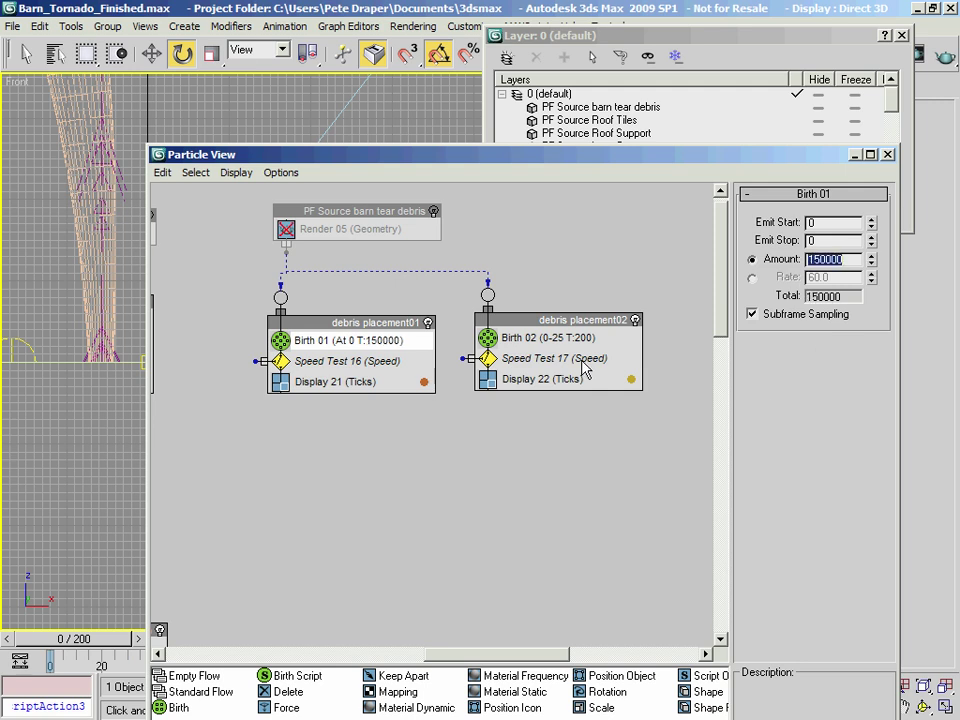
# Set the debris placement02 Birth operator's Emit Stop to 0 and its Amount to 15000
pyautogui.click(528, 338)
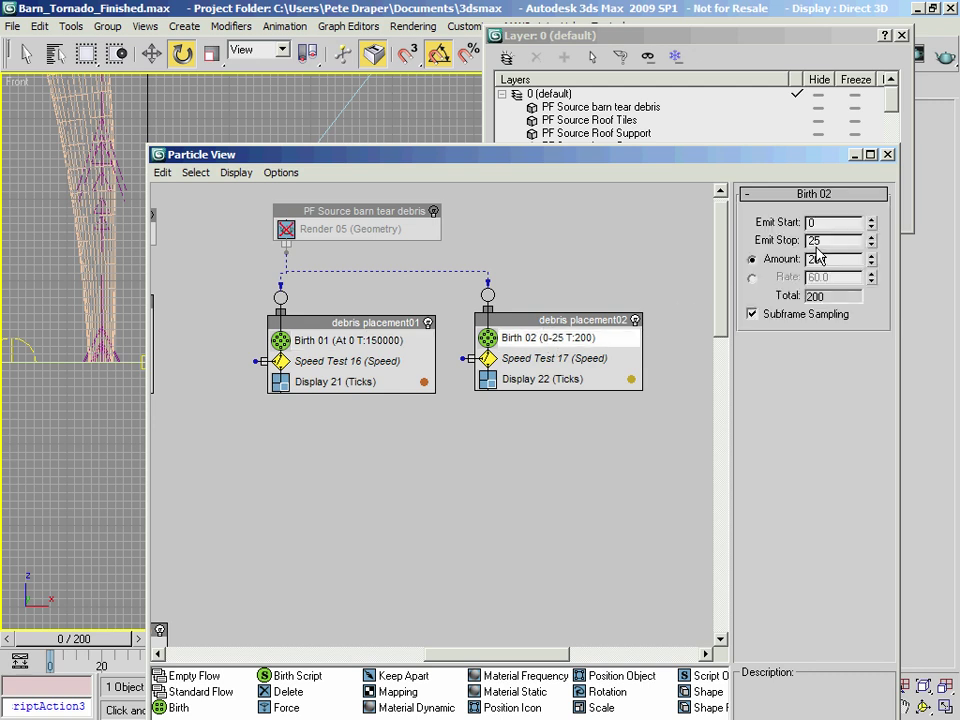
pyautogui.rightClick(871, 240)
pyautogui.moveTo(853, 261); pyautogui.dragTo(749, 259)
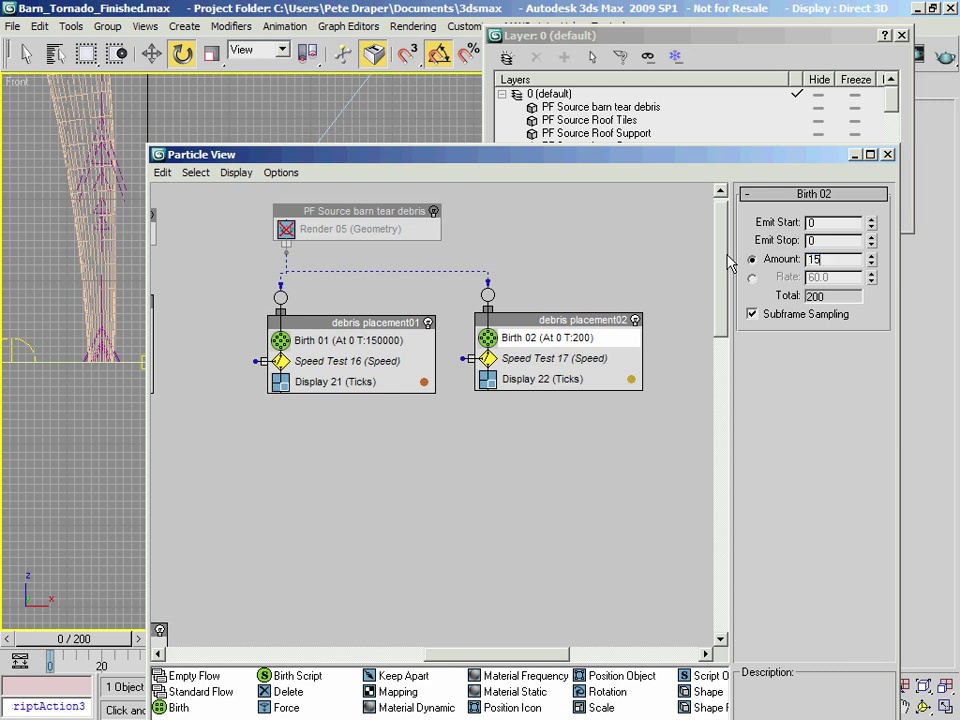
pyautogui.press('Return')
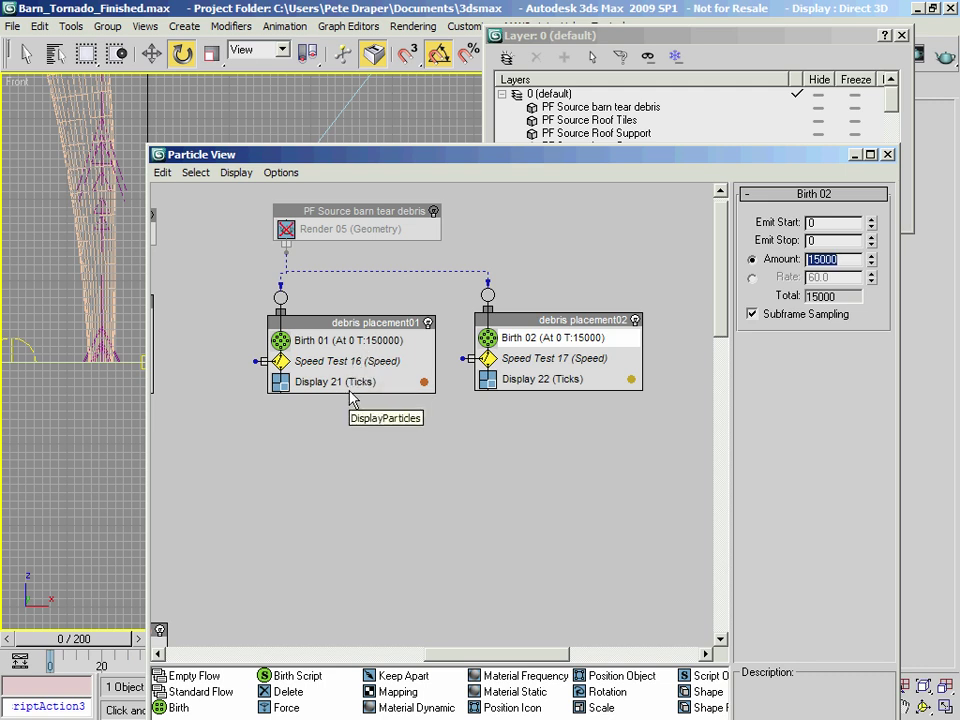
# Add a Position Object operator to debris placement01 and place it between the Birth operator and the Speed Test
pyautogui.moveTo(335, 160); pyautogui.dragTo(465, 190)
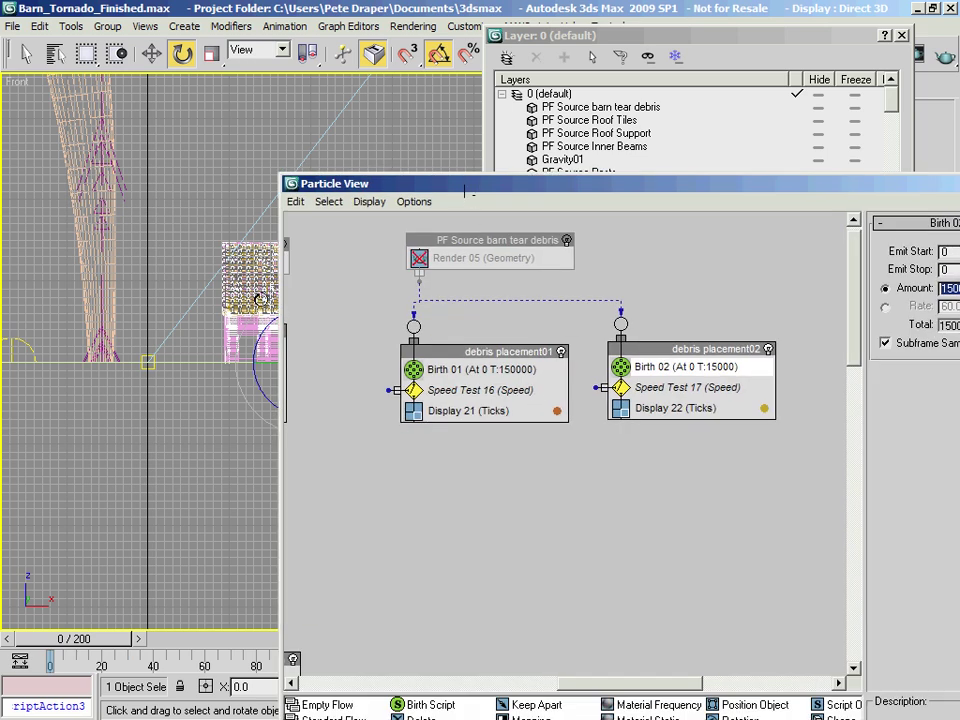
pyautogui.moveTo(410, 190); pyautogui.dragTo(365, 111)
pyautogui.click(426, 290)
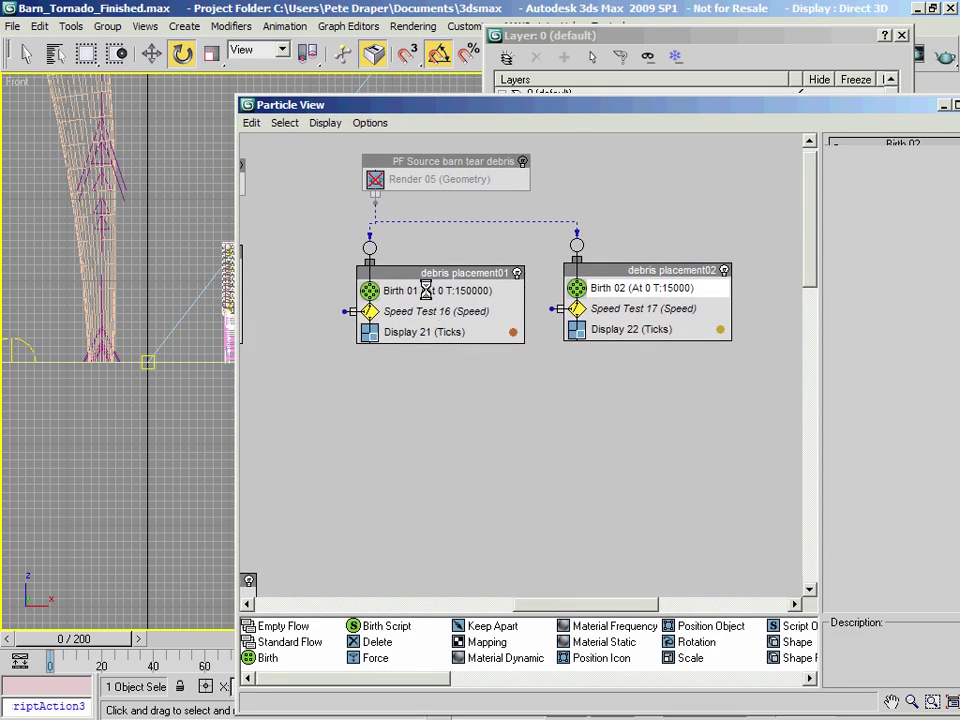
pyautogui.rightClick(424, 290)
pyautogui.moveTo(458, 315)
pyautogui.moveTo(570, 315)
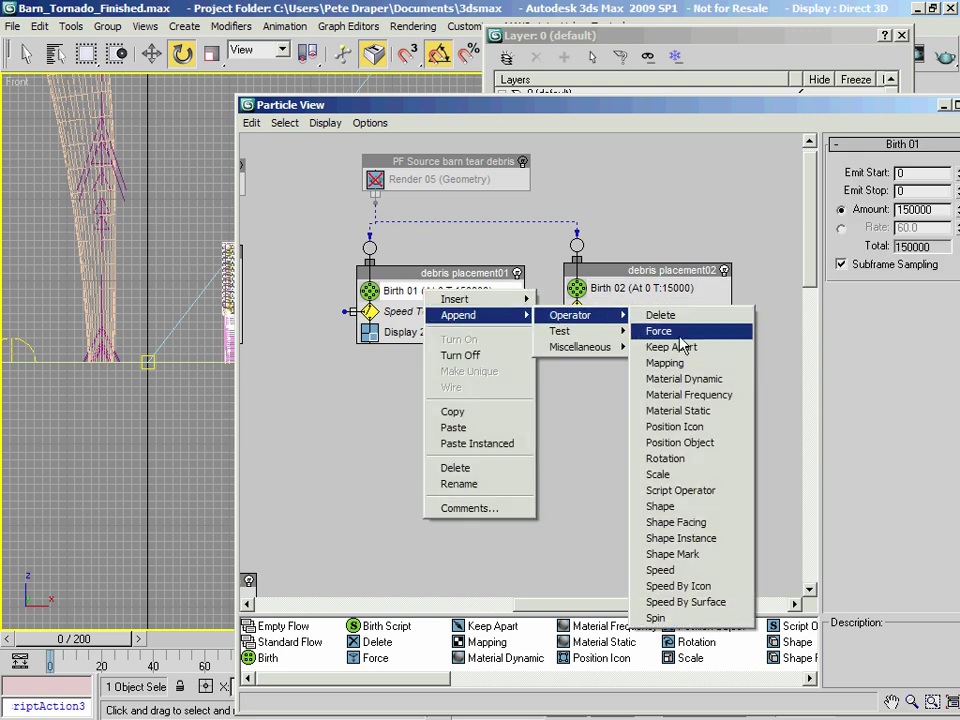
pyautogui.click(690, 442)
pyautogui.moveTo(409, 360); pyautogui.dragTo(428, 318)
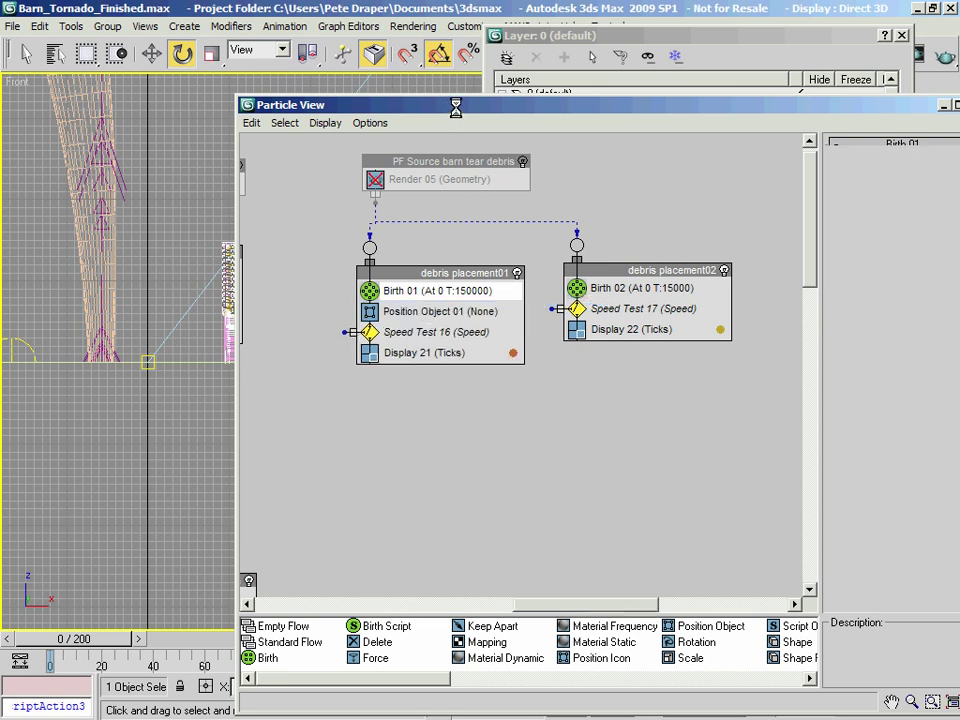
# Enable Lock On Emitter for the Position Object operator and set its Location to Edges
pyautogui.moveTo(460, 106); pyautogui.dragTo(353, 43)
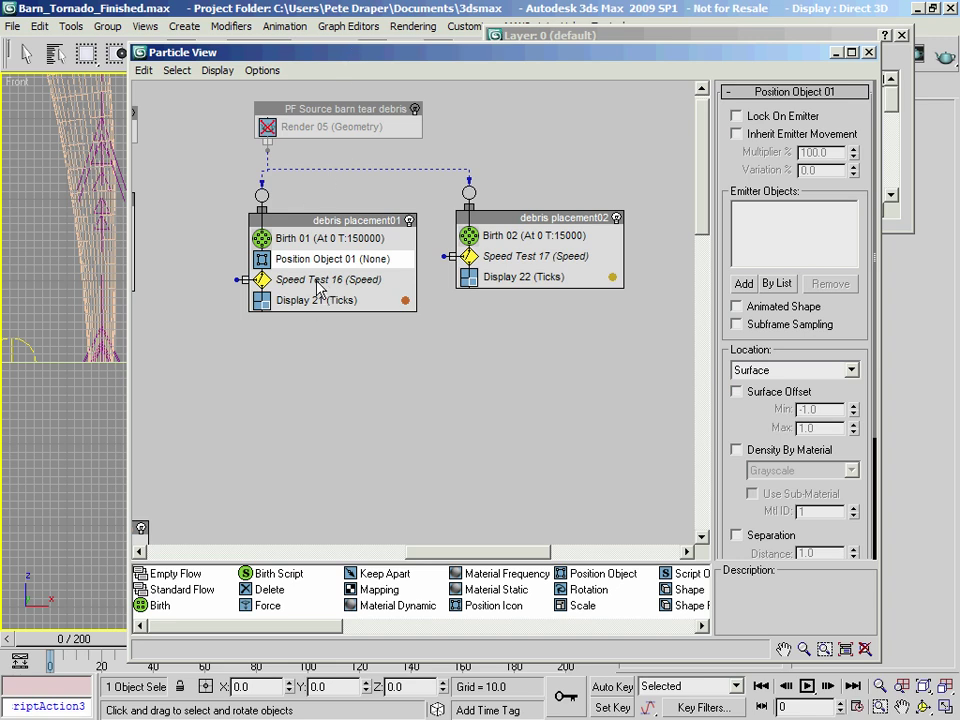
pyautogui.moveTo(434, 56); pyautogui.dragTo(387, 66)
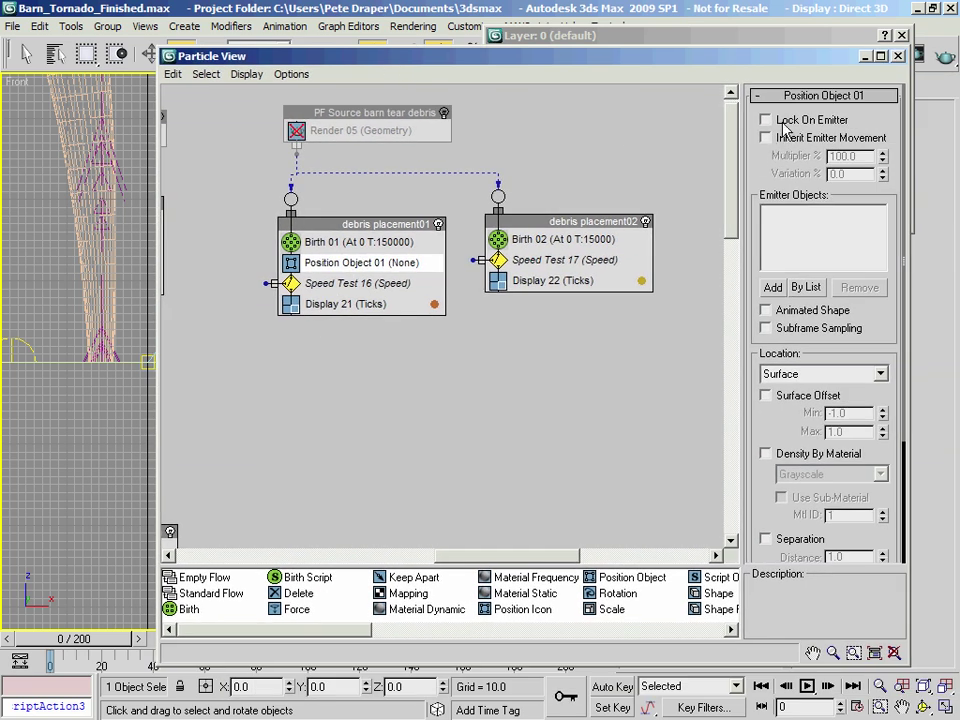
pyautogui.click(770, 120)
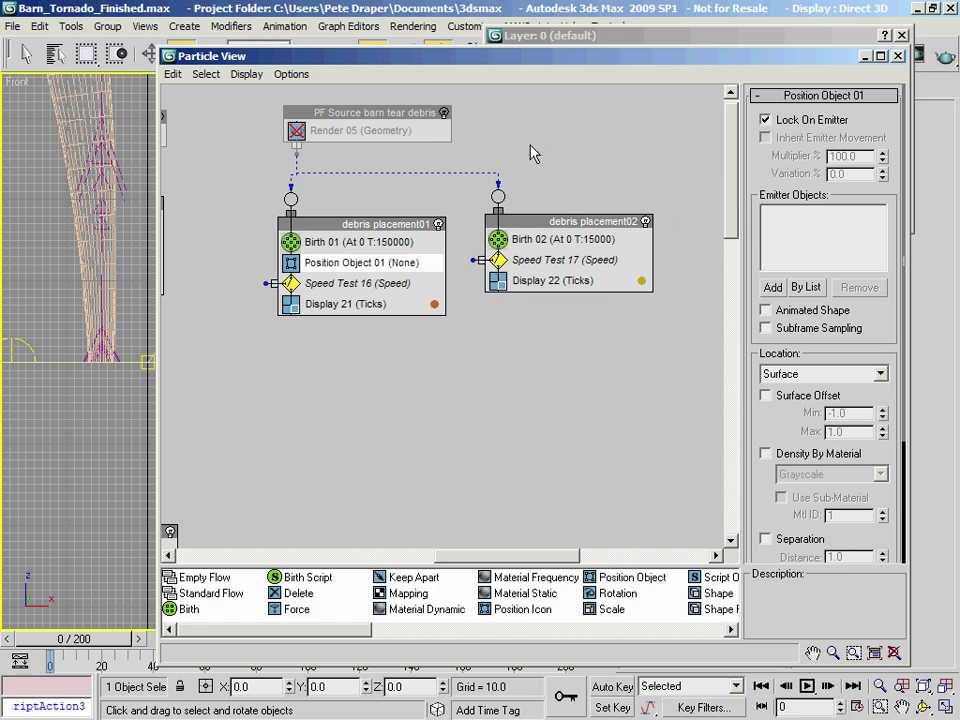
pyautogui.moveTo(456, 58); pyautogui.dragTo(502, 442)
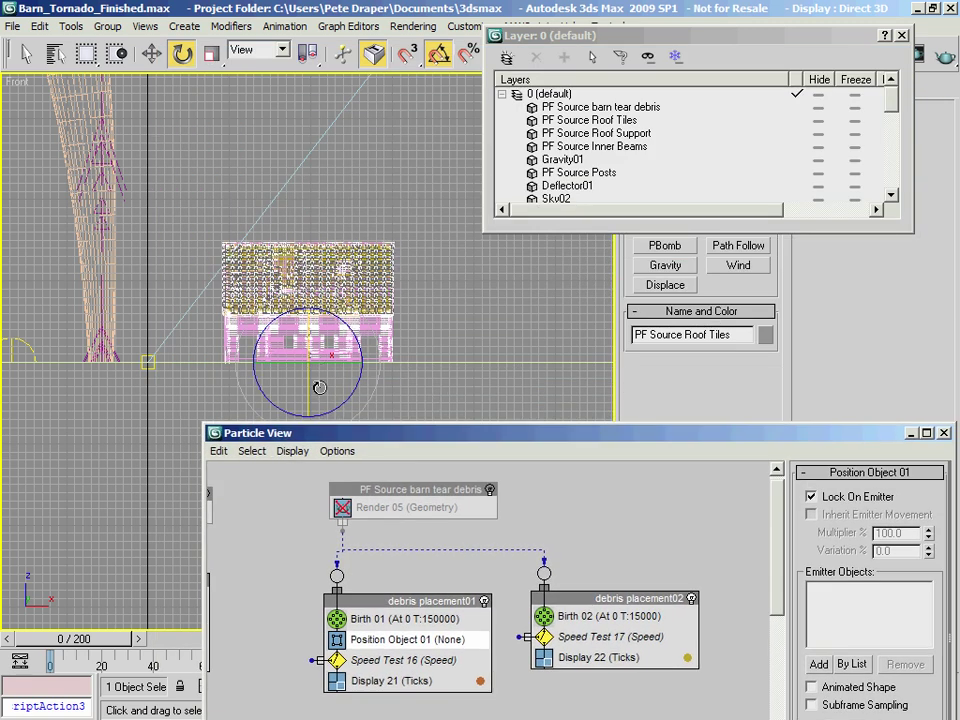
pyautogui.moveTo(515, 453); pyautogui.dragTo(409, 97)
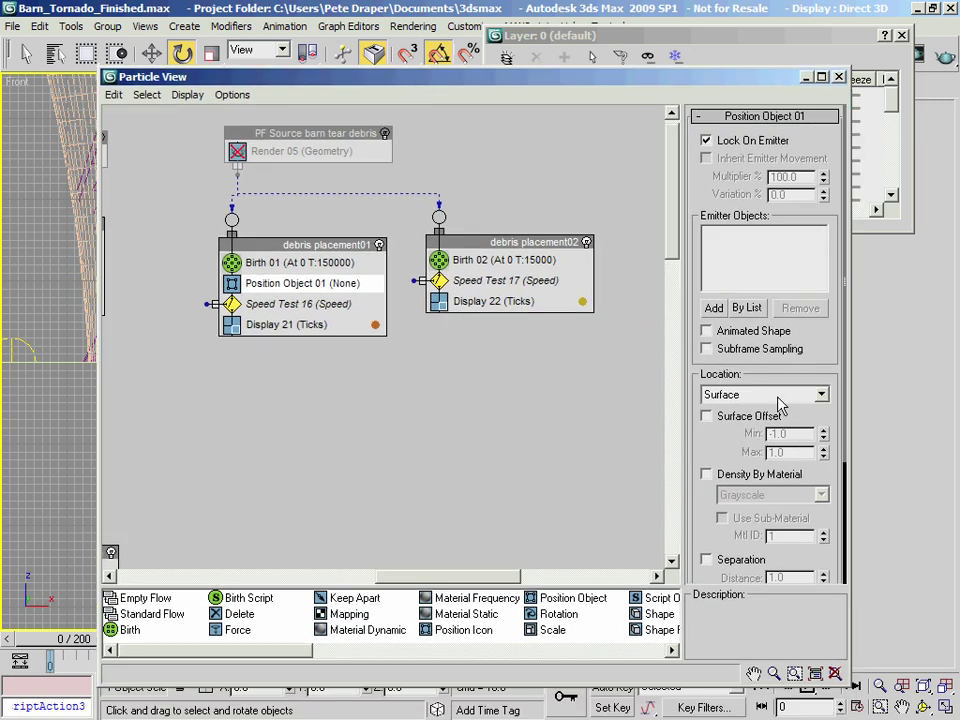
pyautogui.click(821, 395)
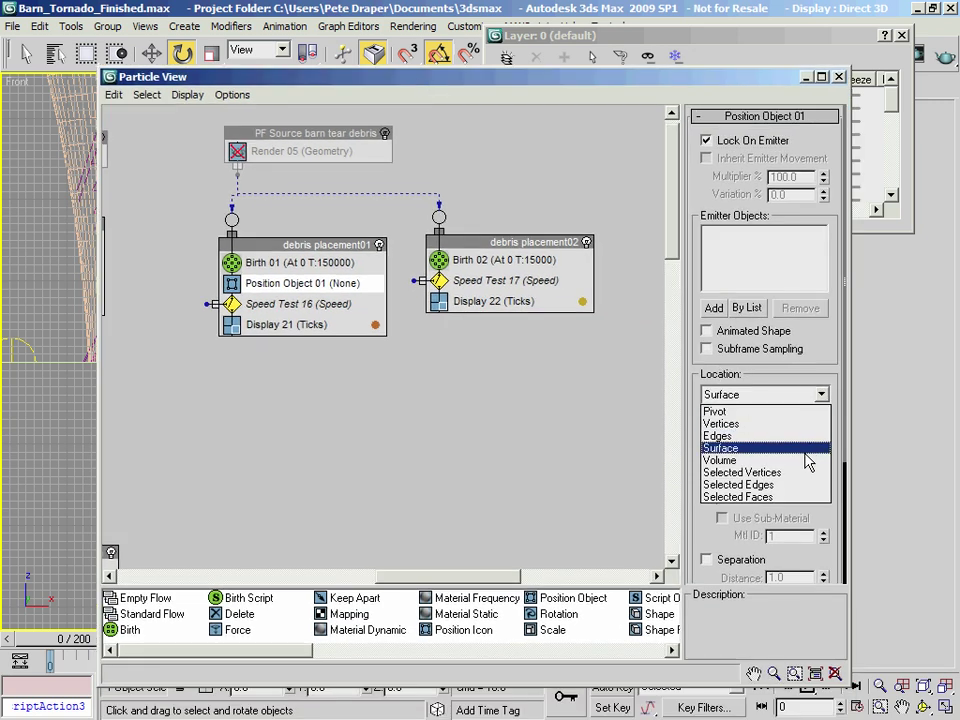
pyautogui.click(804, 436)
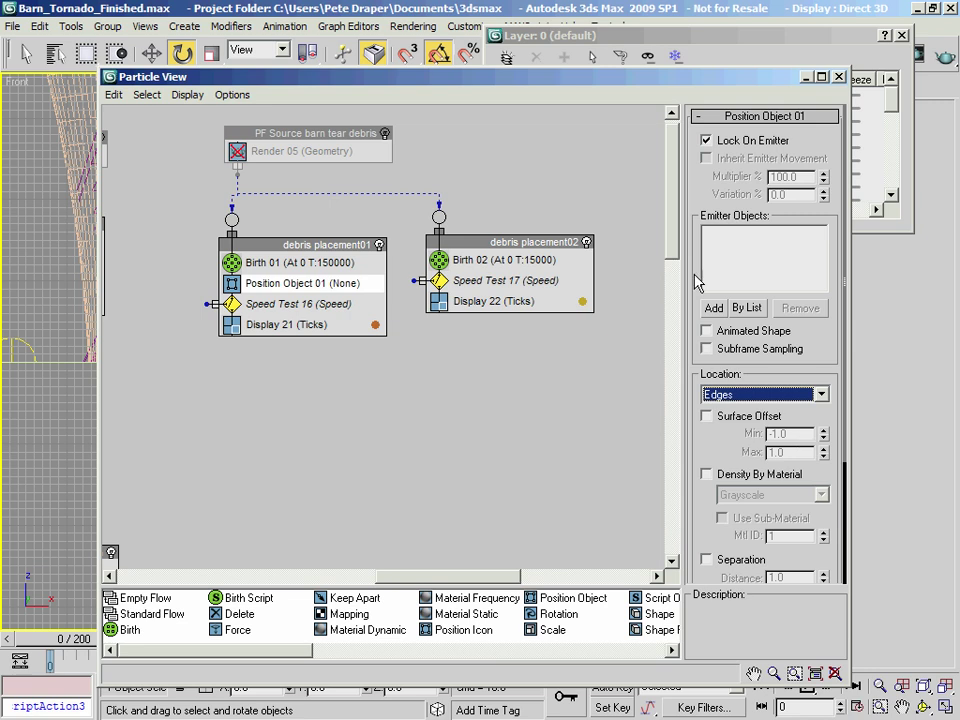
pyautogui.moveTo(508, 84); pyautogui.dragTo(511, 318)
pyautogui.moveTo(604, 44); pyautogui.dragTo(562, 248)
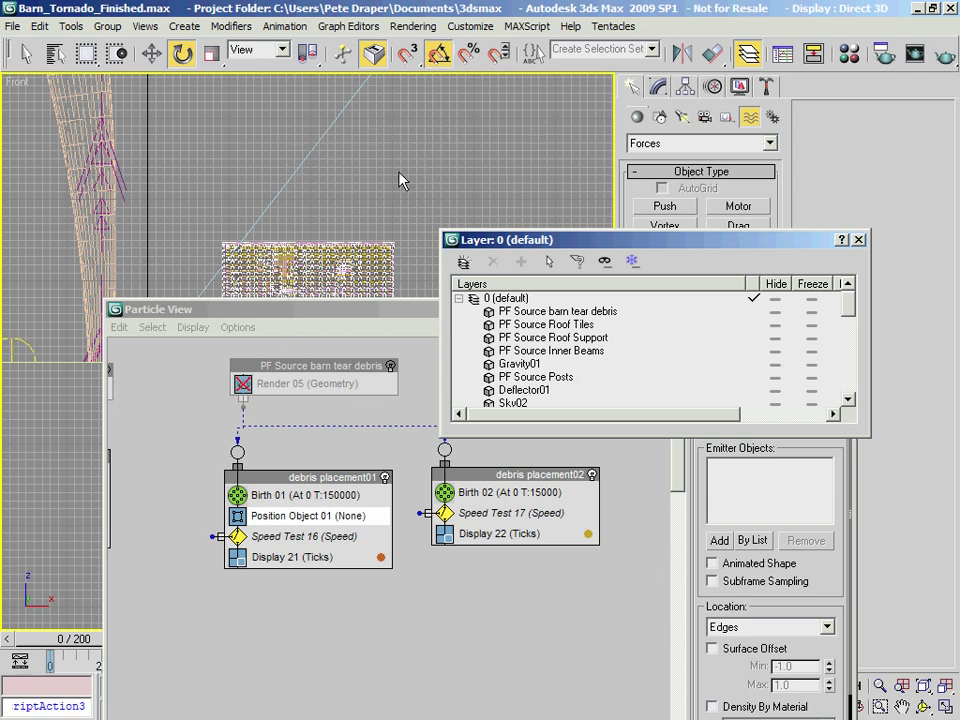
pyautogui.moveTo(381, 309); pyautogui.dragTo(381, 342)
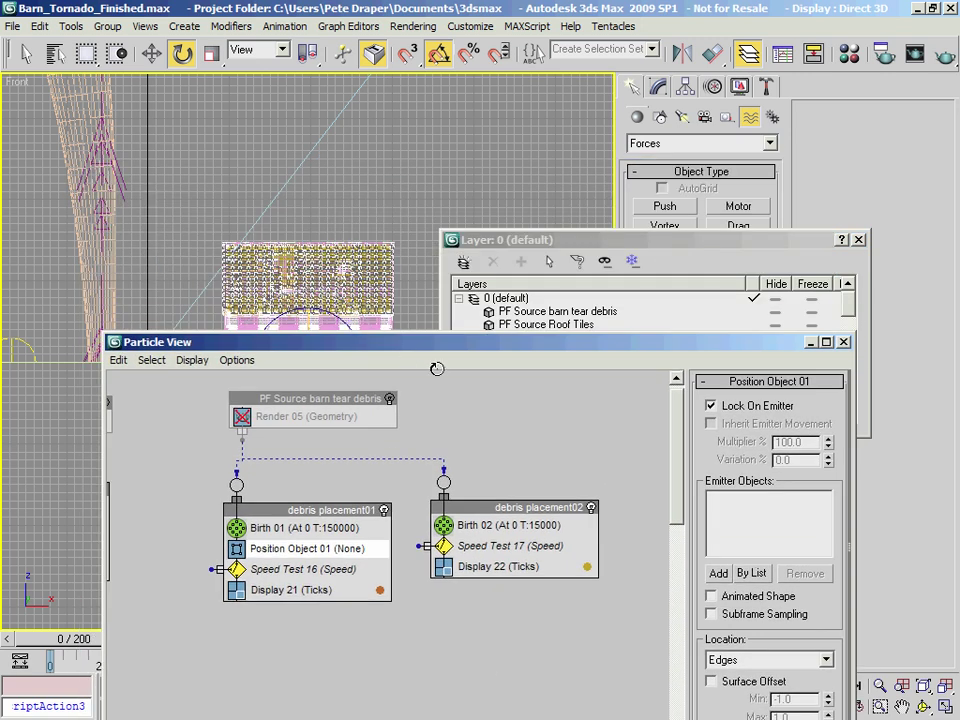
pyautogui.moveTo(443, 356); pyautogui.dragTo(405, 116)
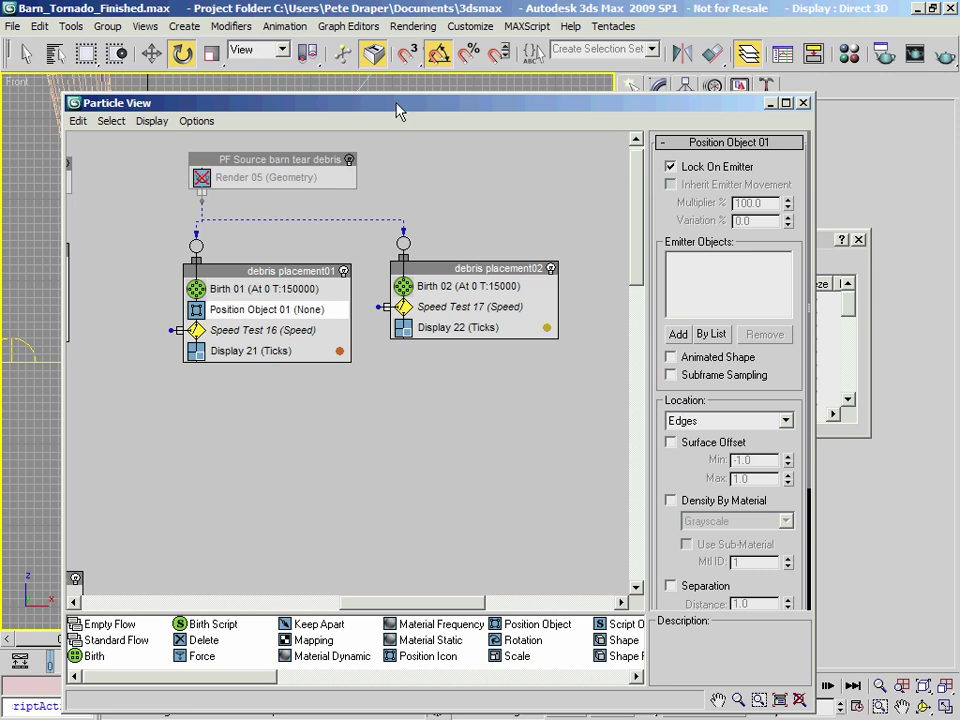
pyautogui.moveTo(387, 108); pyautogui.dragTo(399, 86)
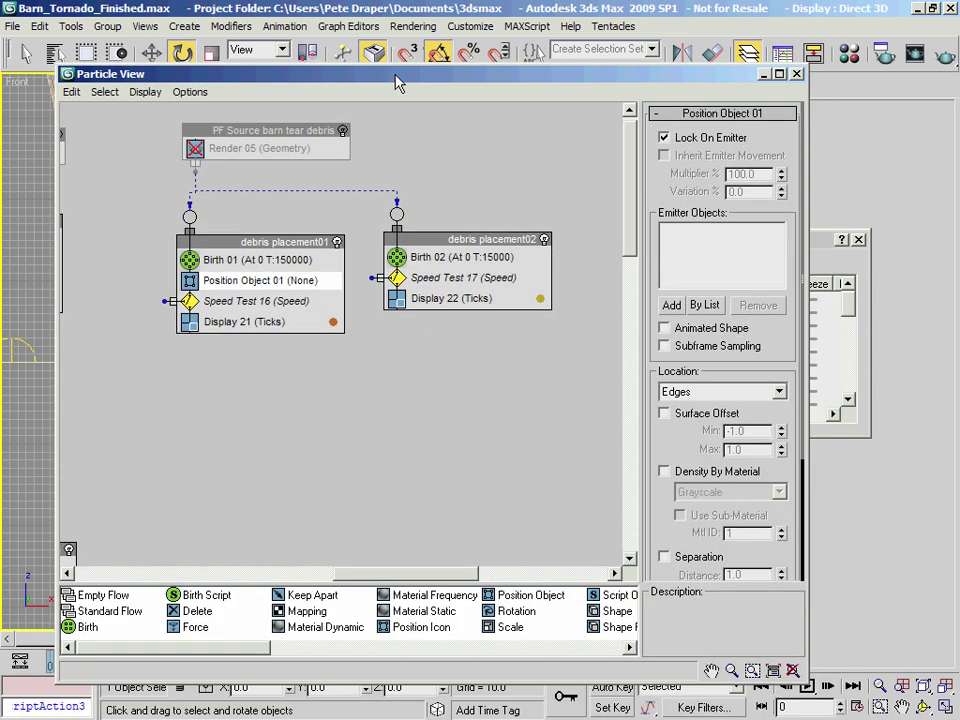
# Add all objects from innerbeams01 through tilesslats909 as emitter objects of the debris placement01 Position Object operator, leaving out the tornado controller
pyautogui.click(708, 306)
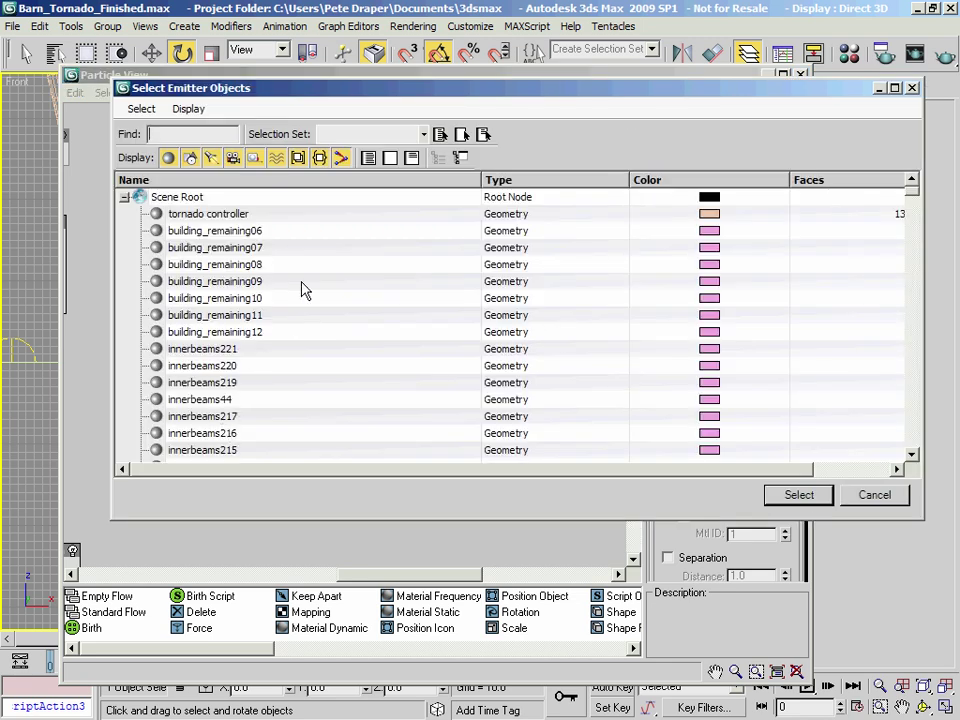
pyautogui.click(267, 183)
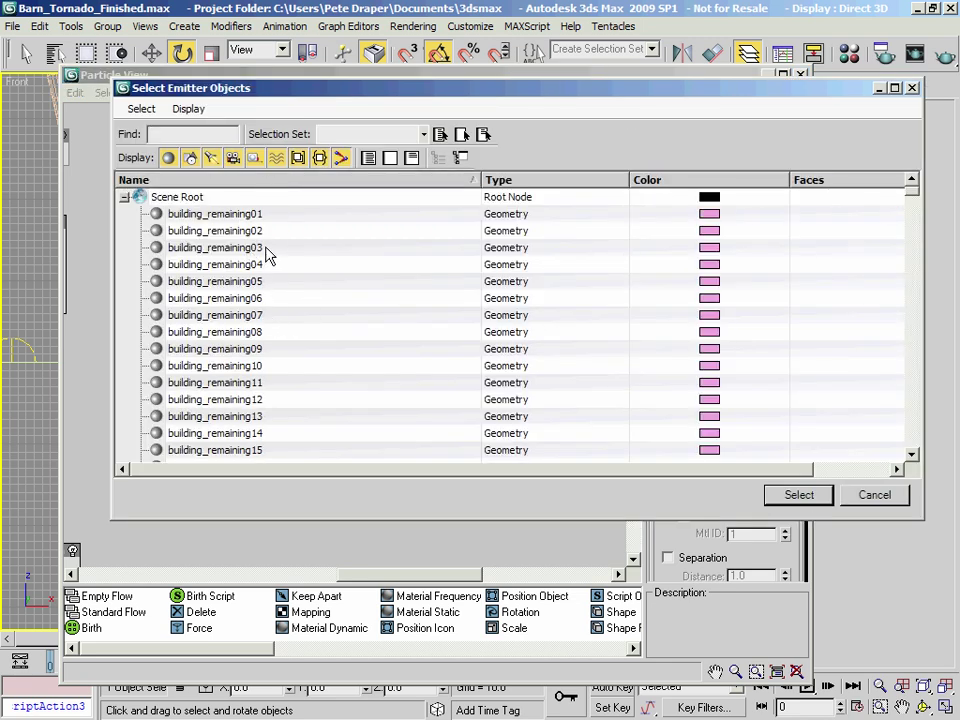
pyautogui.click(257, 332)
pyautogui.scroll(-20, 258, 327)
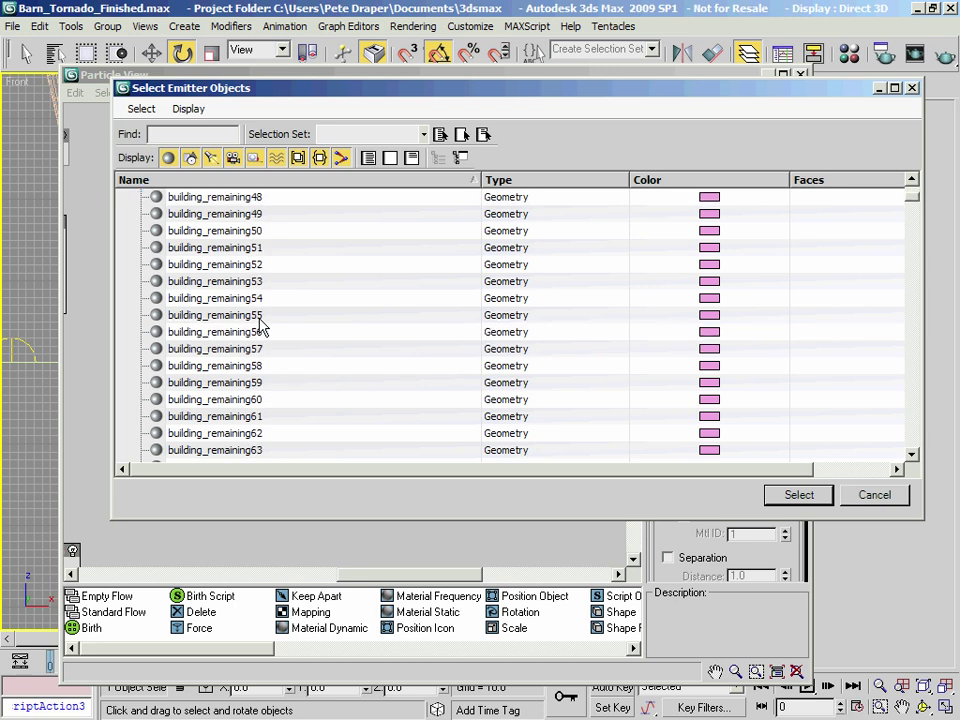
pyautogui.scroll(-20, 258, 325)
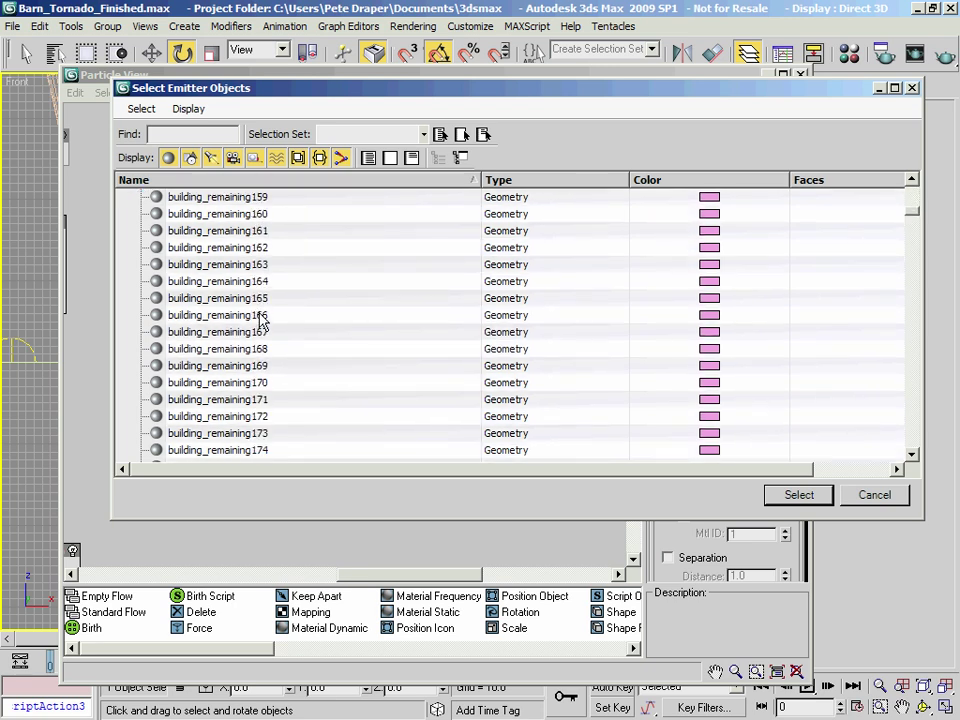
pyautogui.scroll(-20, 917, 422)
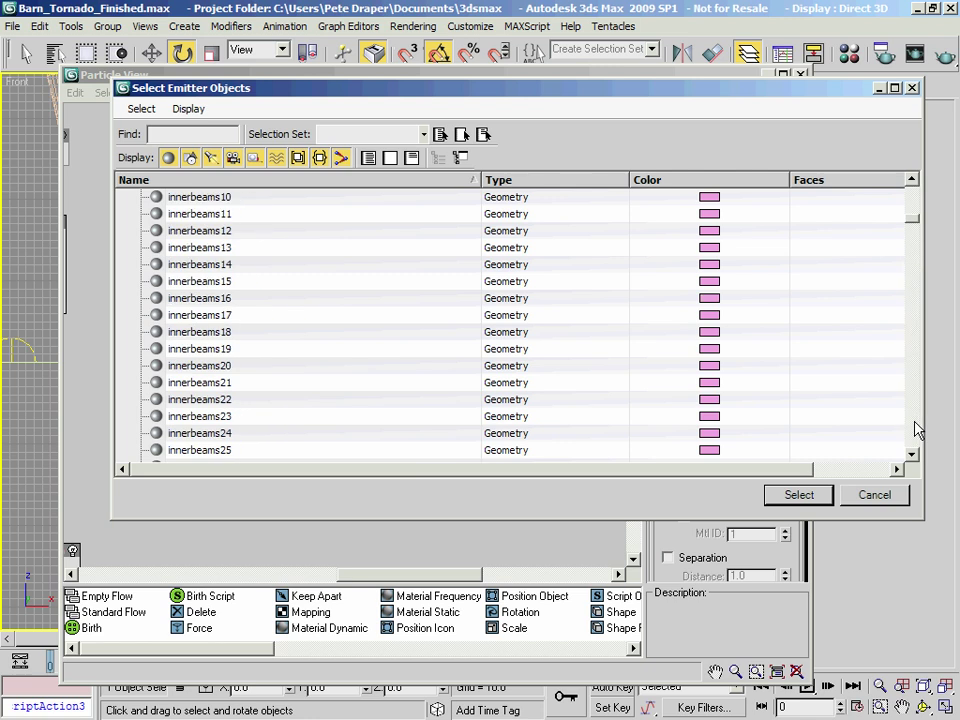
pyautogui.moveTo(920, 226); pyautogui.dragTo(912, 204)
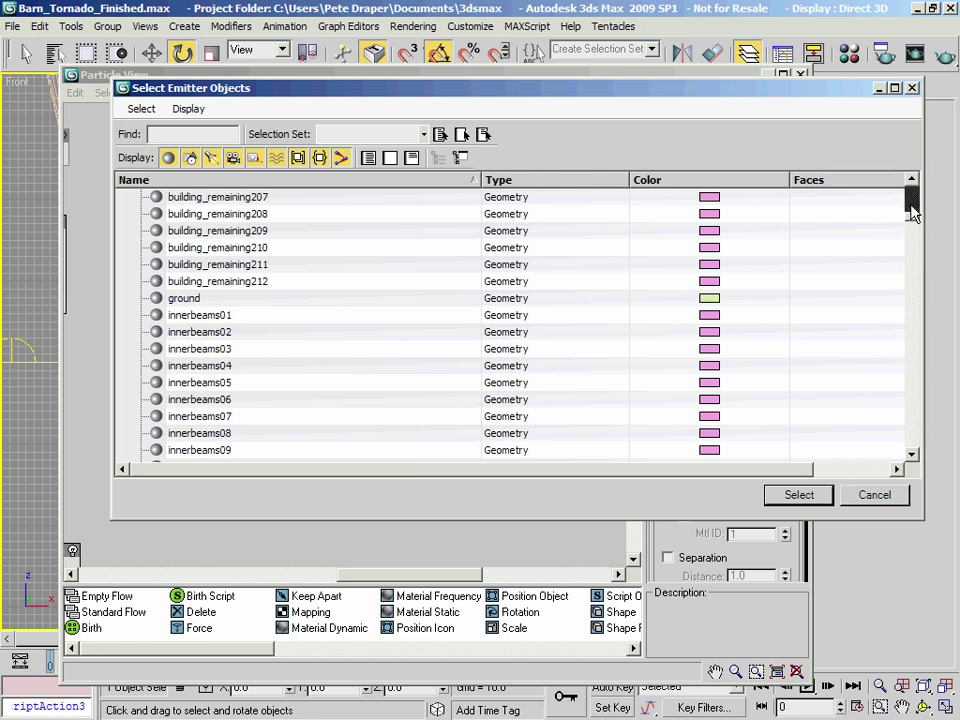
pyautogui.click(218, 317)
pyautogui.moveTo(910, 219); pyautogui.dragTo(926, 452)
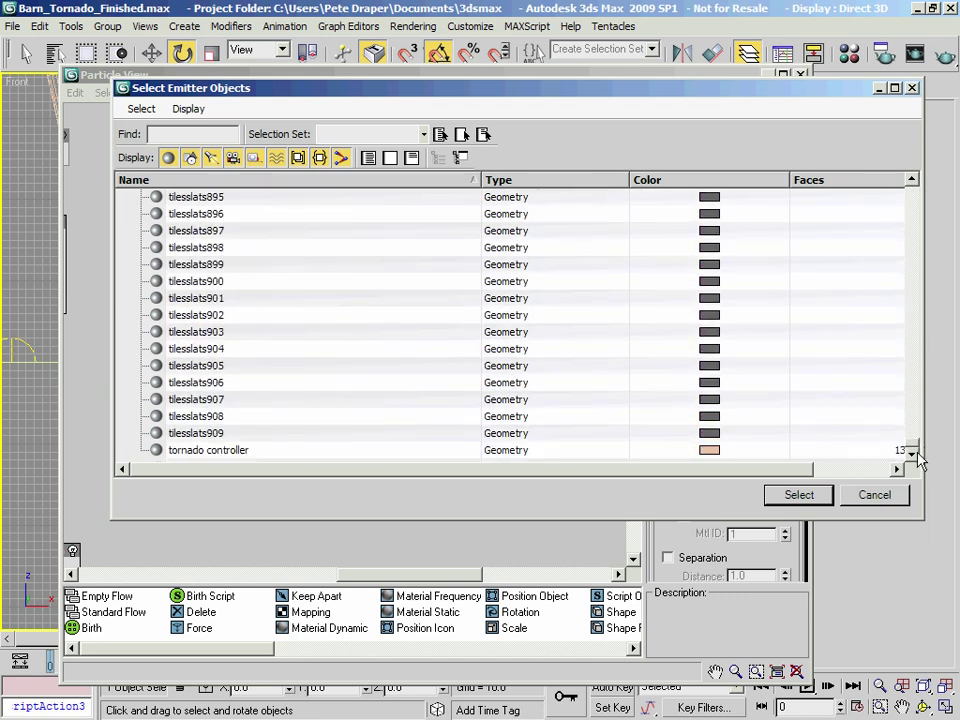
pyautogui.keyDown('shift'); pyautogui.click(283, 435); pyautogui.keyUp('shift')
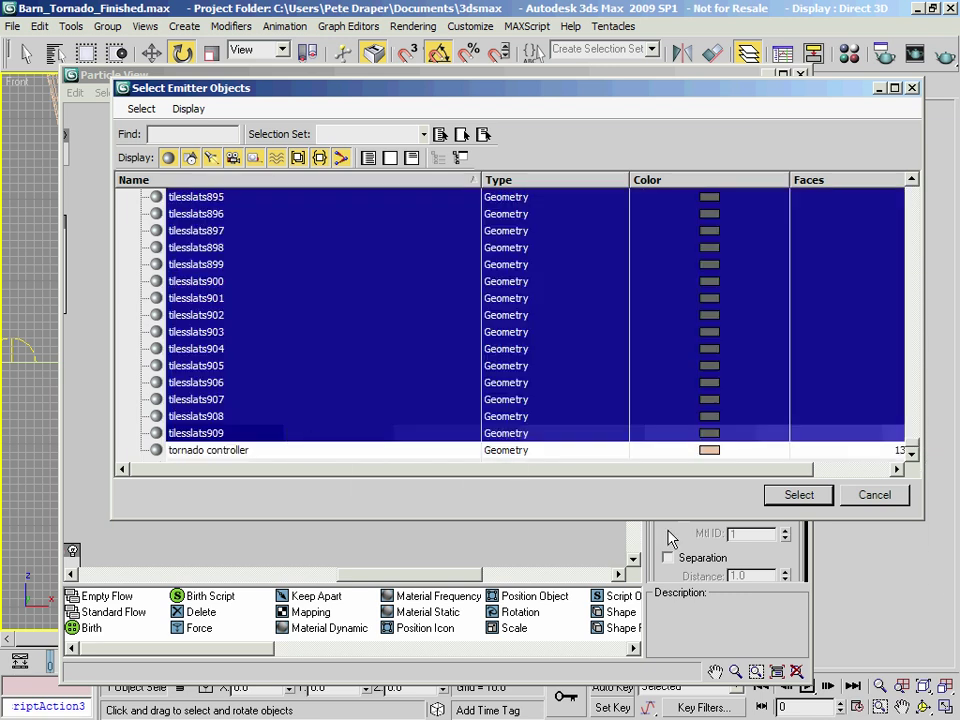
pyautogui.click(800, 495)
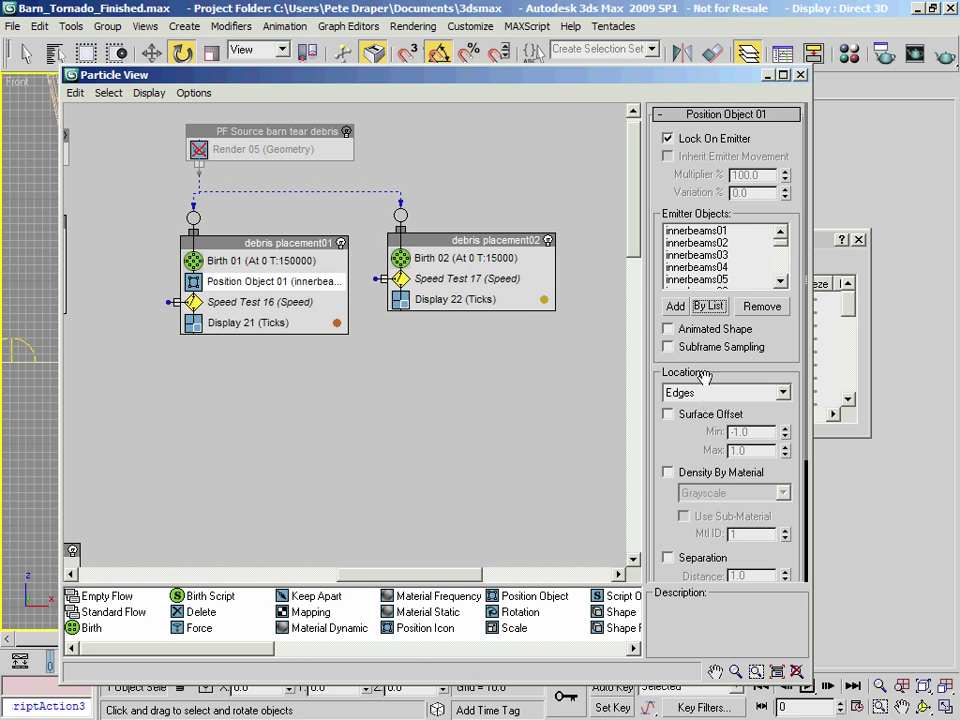
# Copy the Position Object operator from debris placement01 into debris placement02 as a non-instanced copy between the Birth operator and the Speed Test
pyautogui.rightClick(262, 281)
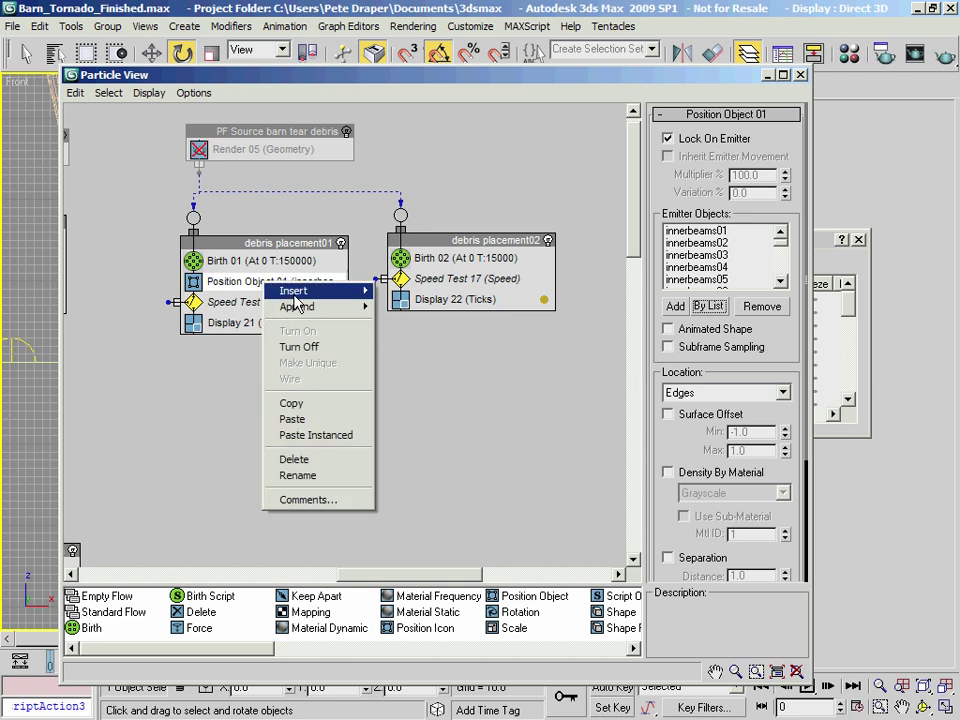
pyautogui.click(322, 414)
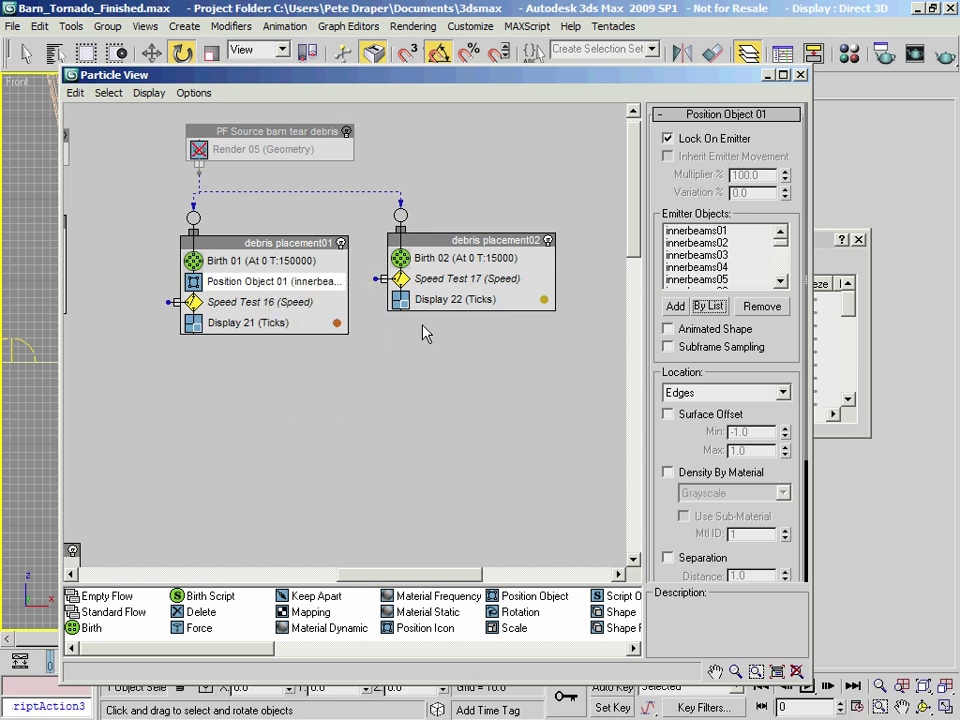
pyautogui.rightClick(483, 264)
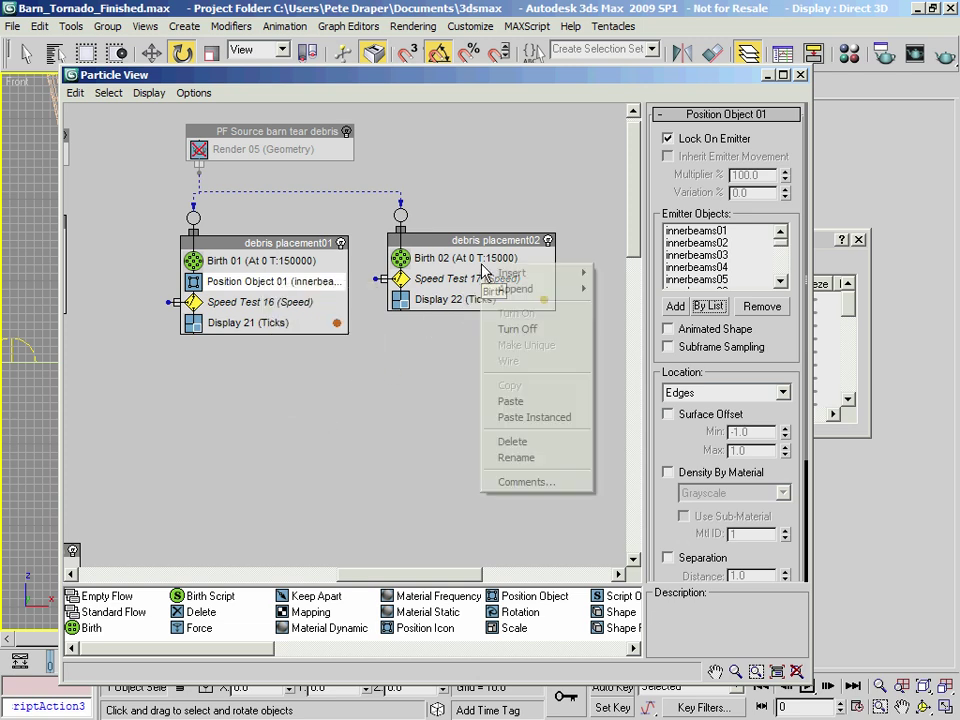
pyautogui.click(539, 404)
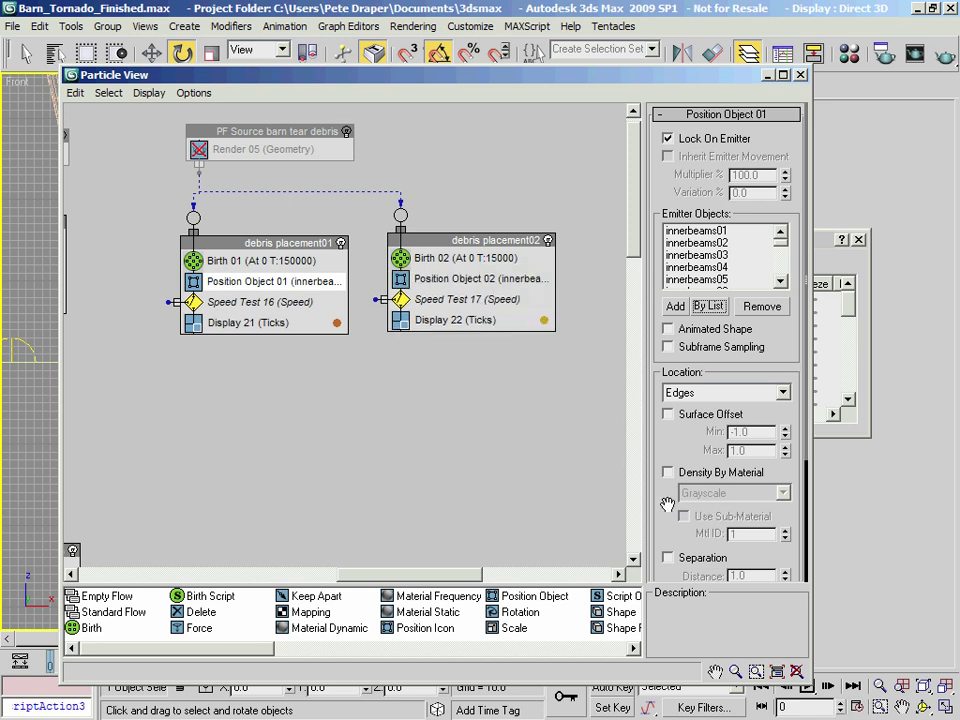
# Generate a new Uniqueness seed for the Position Object operator in debris placement02
pyautogui.scroll(-5, 664, 500)
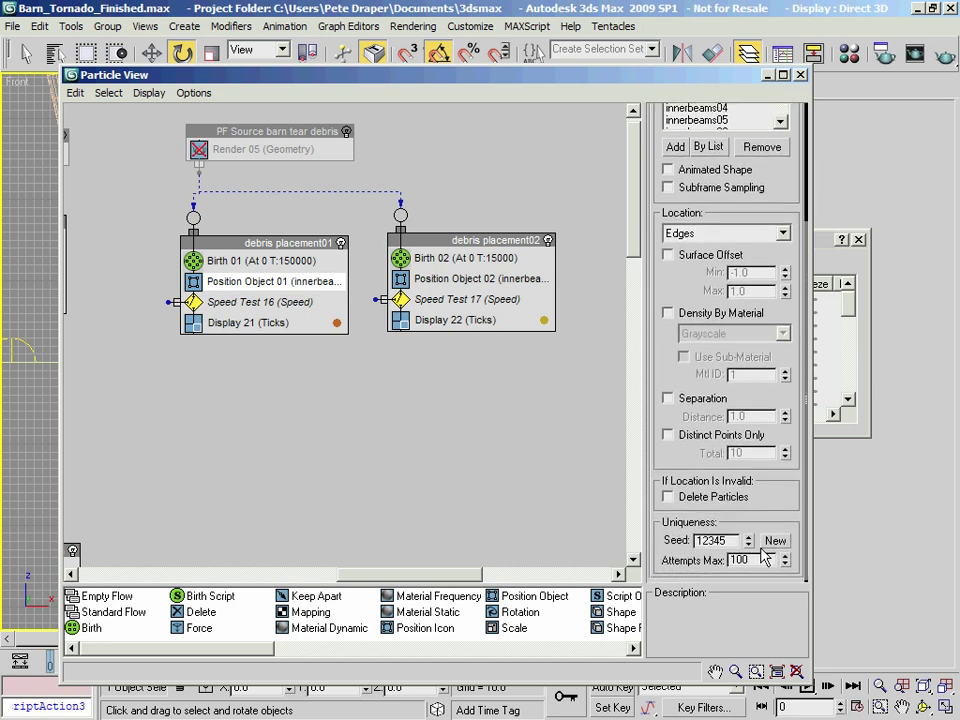
pyautogui.click(509, 281)
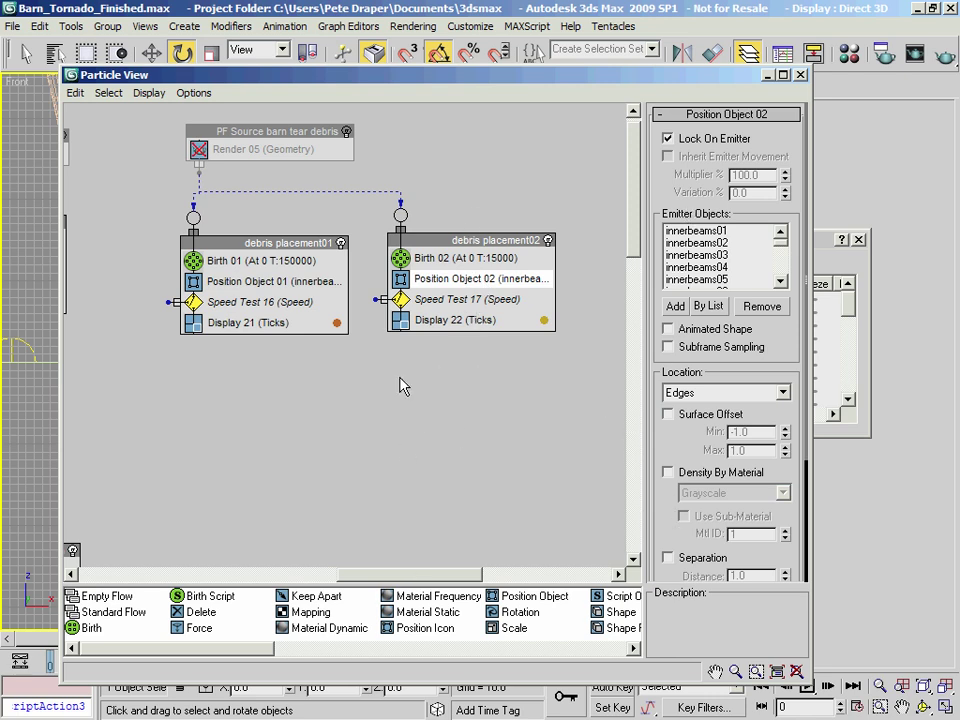
pyautogui.scroll(-1, 672, 612)
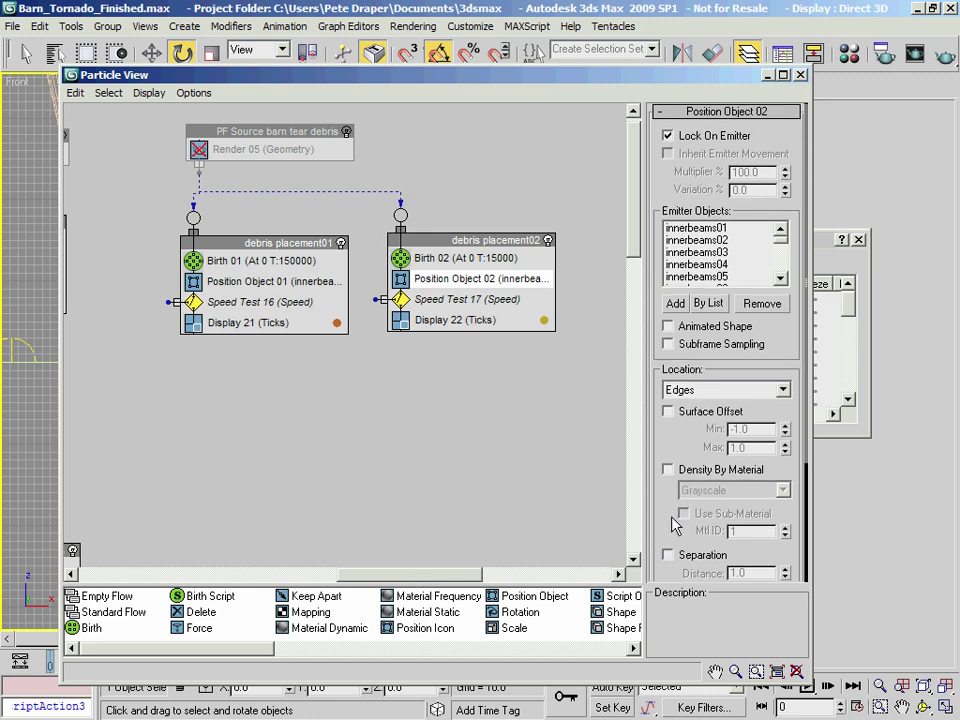
pyautogui.moveTo(700, 512); pyautogui.dragTo(711, 343)
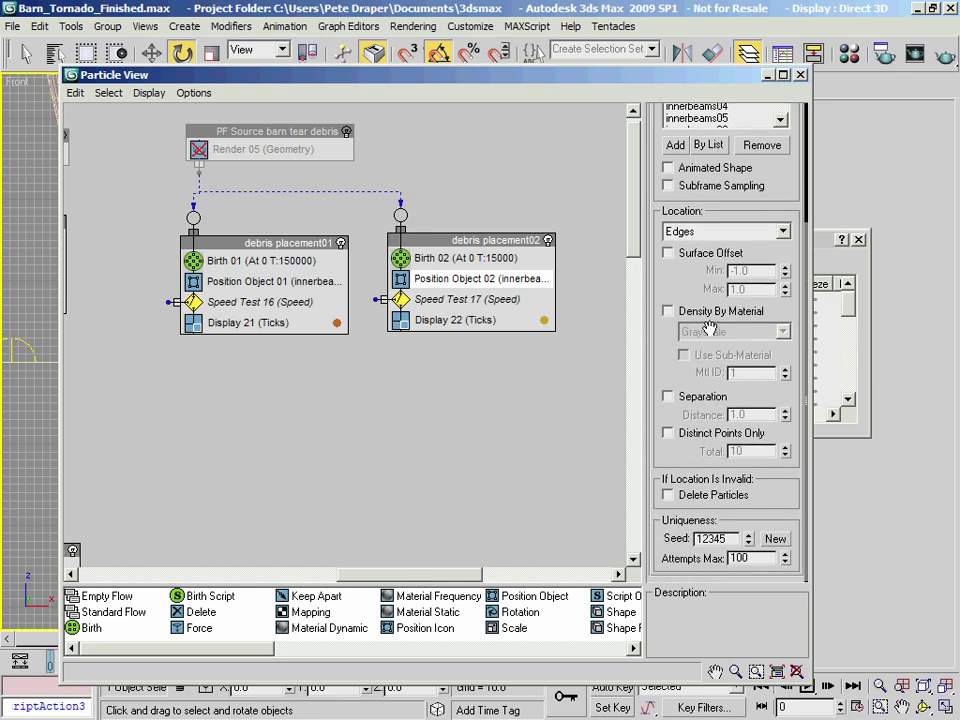
pyautogui.click(776, 540)
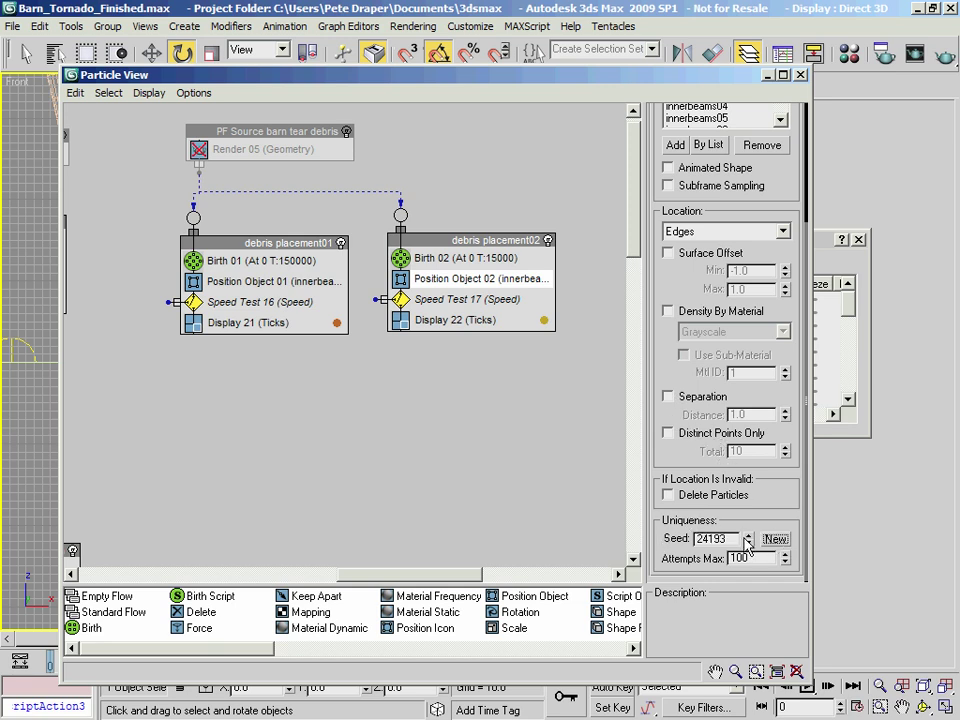
pyautogui.moveTo(692, 370); pyautogui.dragTo(705, 508)
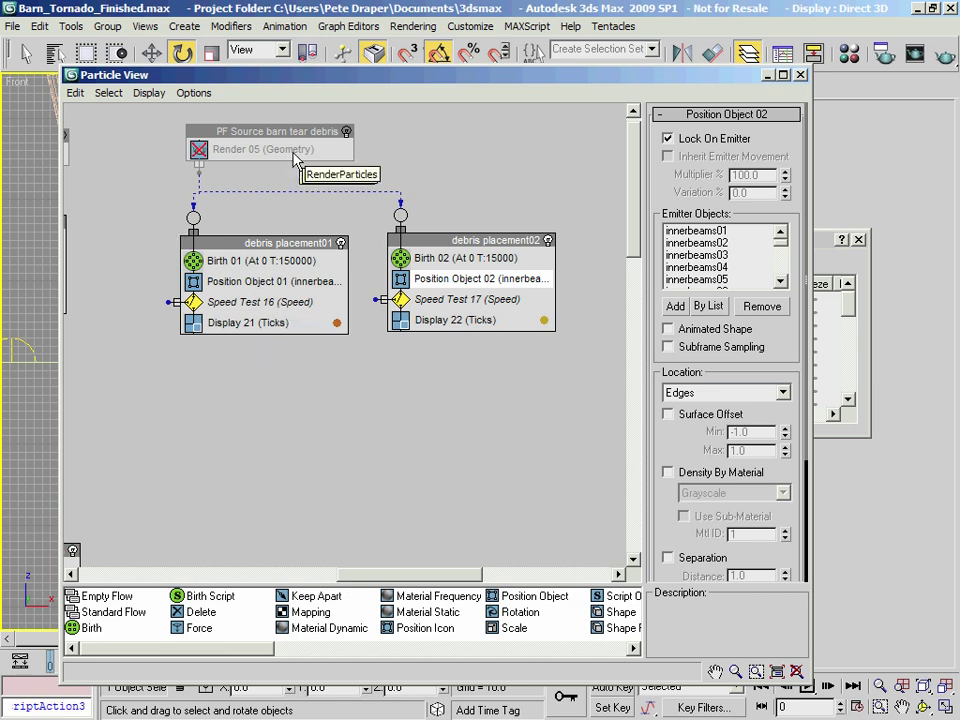
# Show the scene through Camera01 in the viewport and close the layer list
pyautogui.moveTo(290, 76); pyautogui.dragTo(550, 451)
pyautogui.click(335, 5)
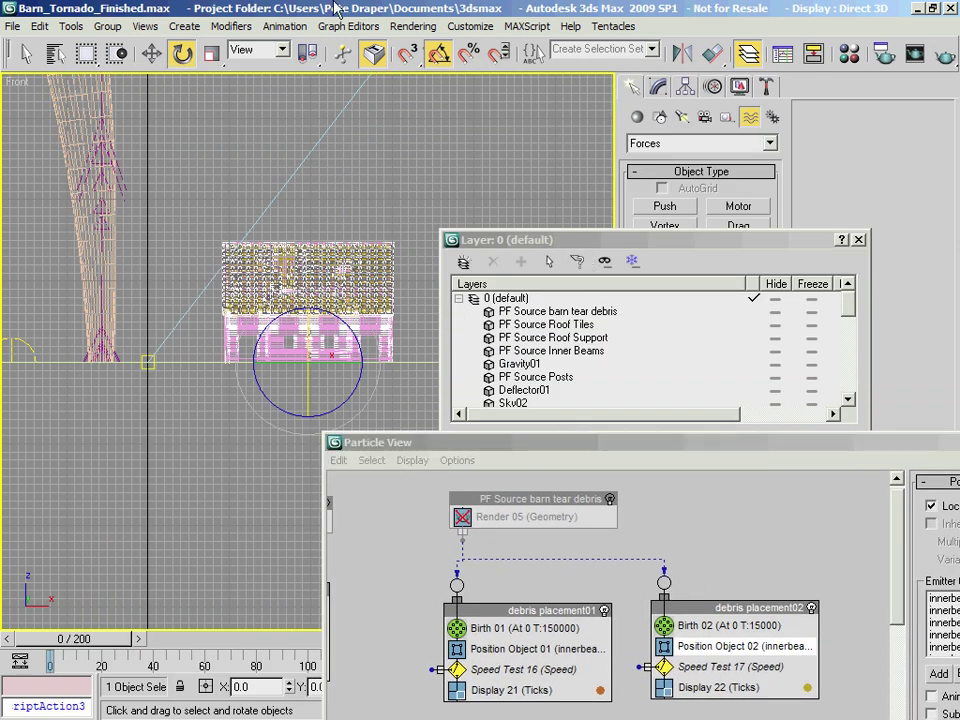
pyautogui.press('c')
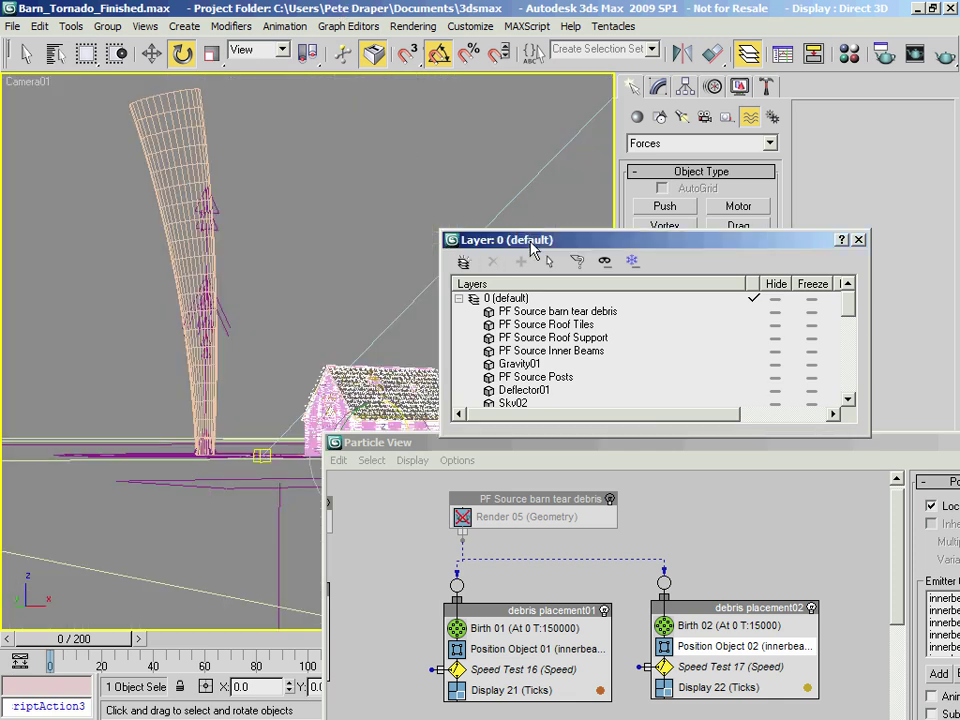
pyautogui.moveTo(532, 250); pyautogui.dragTo(572, 104)
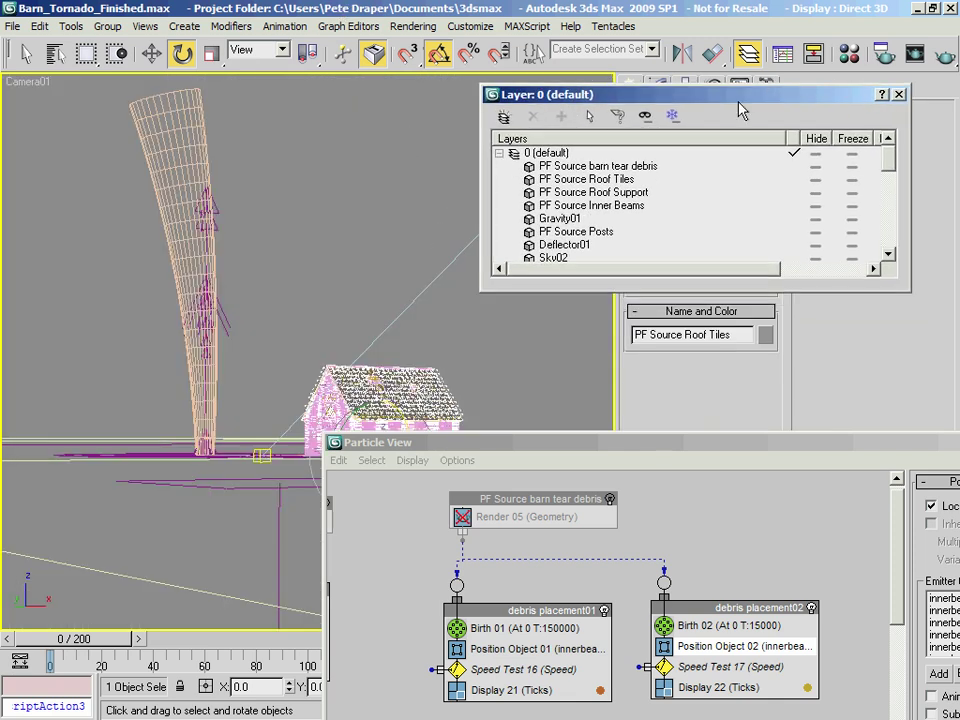
pyautogui.click(899, 94)
# Turn on the PF Source barn tear debris system and move Particle View clear of the barn in the camera view
pyautogui.moveTo(622, 448); pyautogui.dragTo(508, 45)
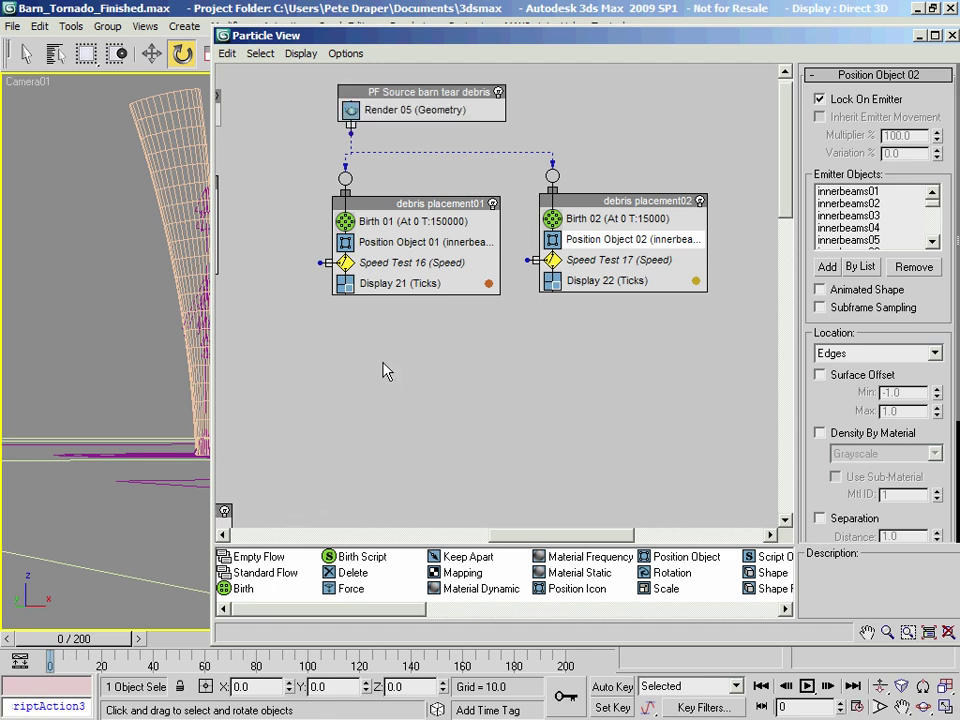
pyautogui.moveTo(318, 36); pyautogui.dragTo(627, 35)
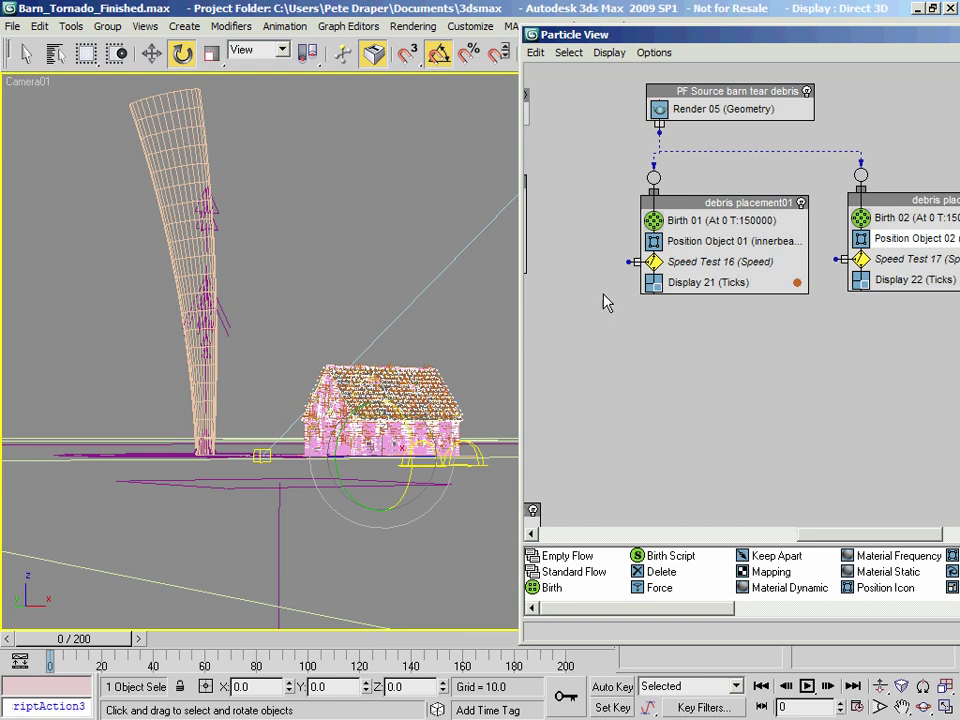
pyautogui.moveTo(737, 232); pyautogui.dragTo(658, 242, button='middle')
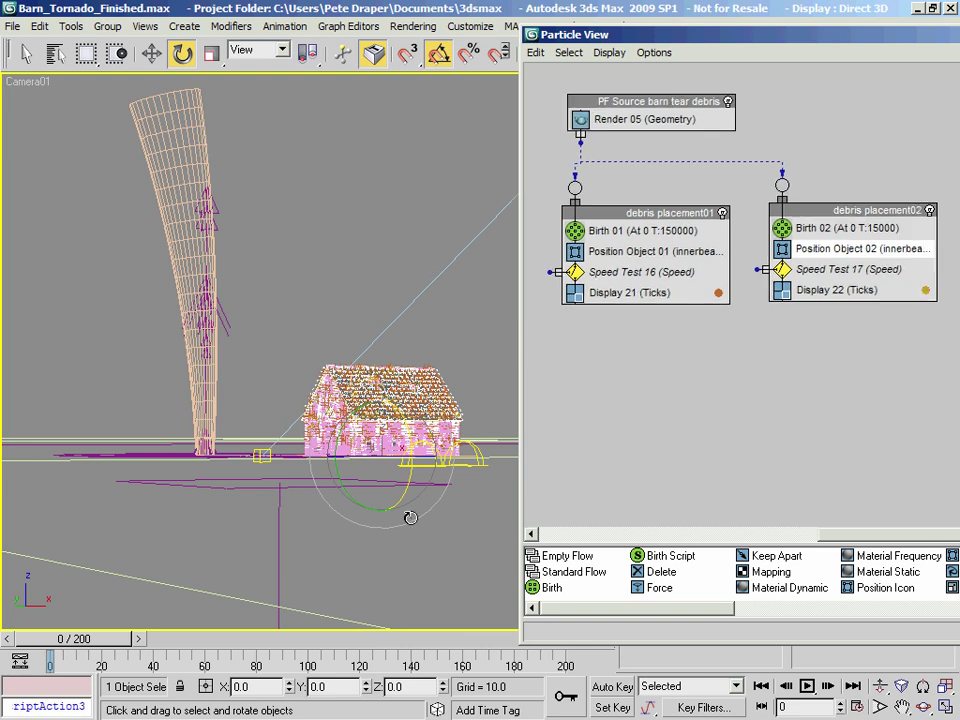
pyautogui.click(287, 8)
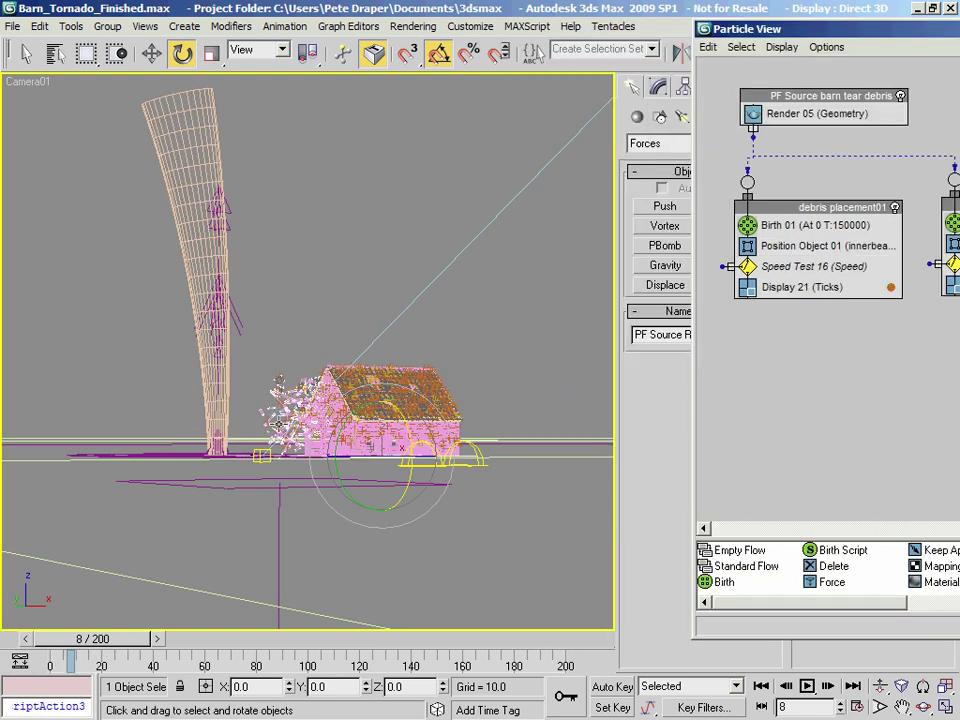
# Turn off Real Time playback in the time configuration
pyautogui.rightClick(765, 684)
pyautogui.click(383, 285)
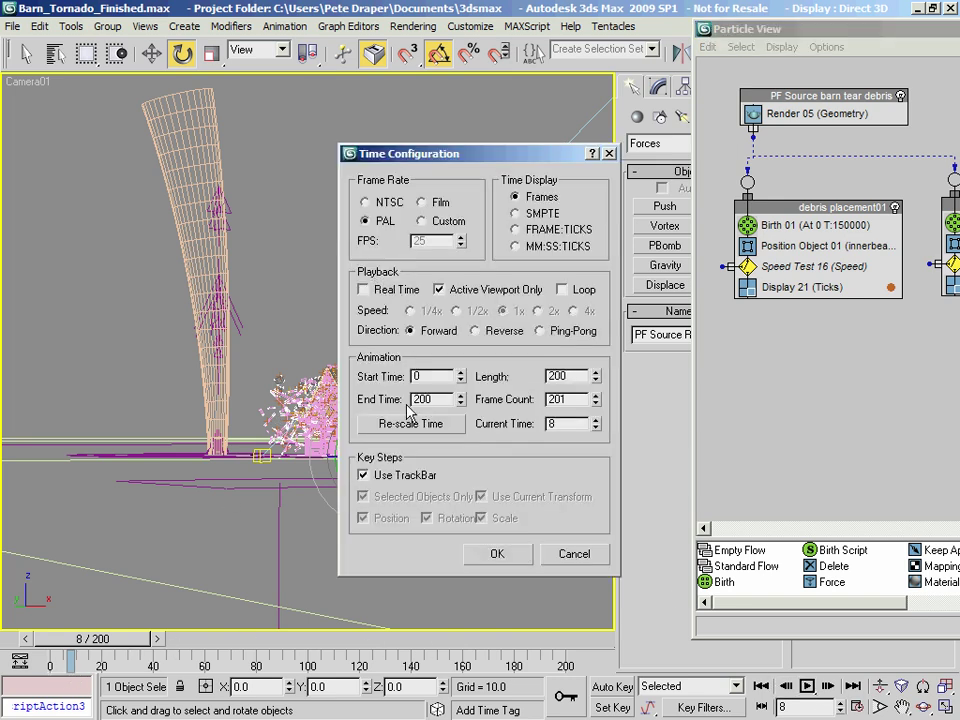
pyautogui.click(497, 555)
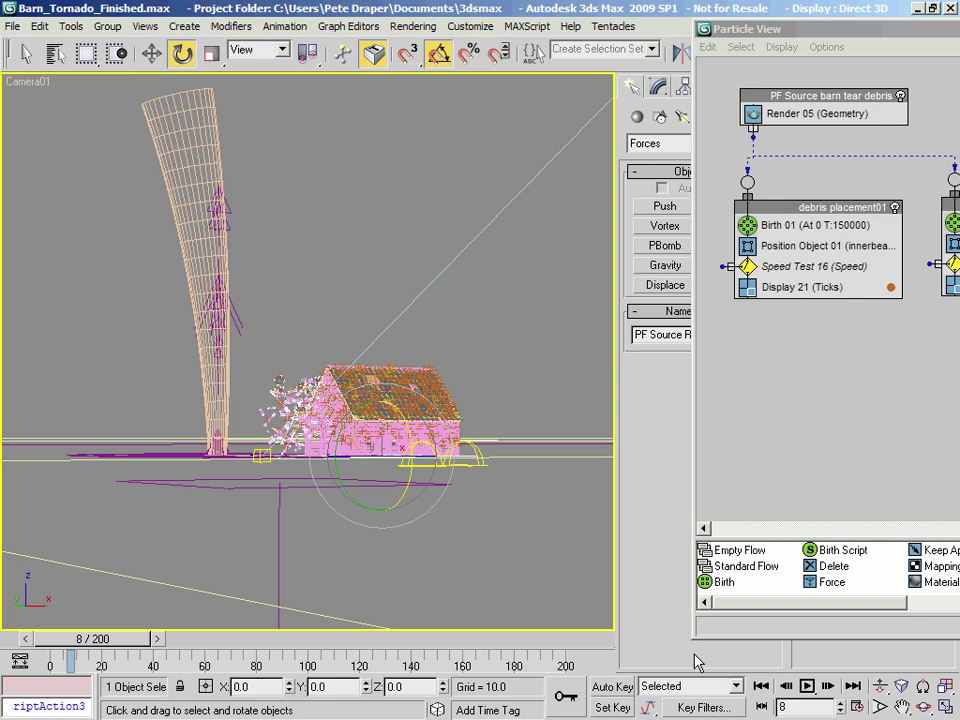
# Play the animation in the camera view to check how the debris follows the barn pieces, and return to frame 0
pyautogui.click(807, 686)
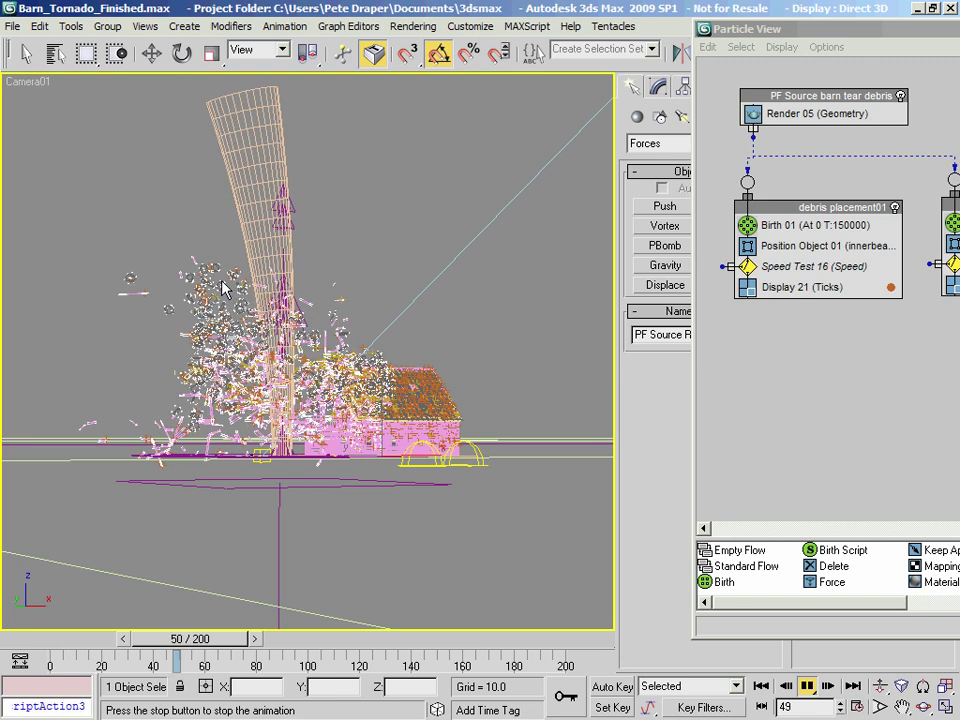
pyautogui.click(50, 648)
pyautogui.press('e')
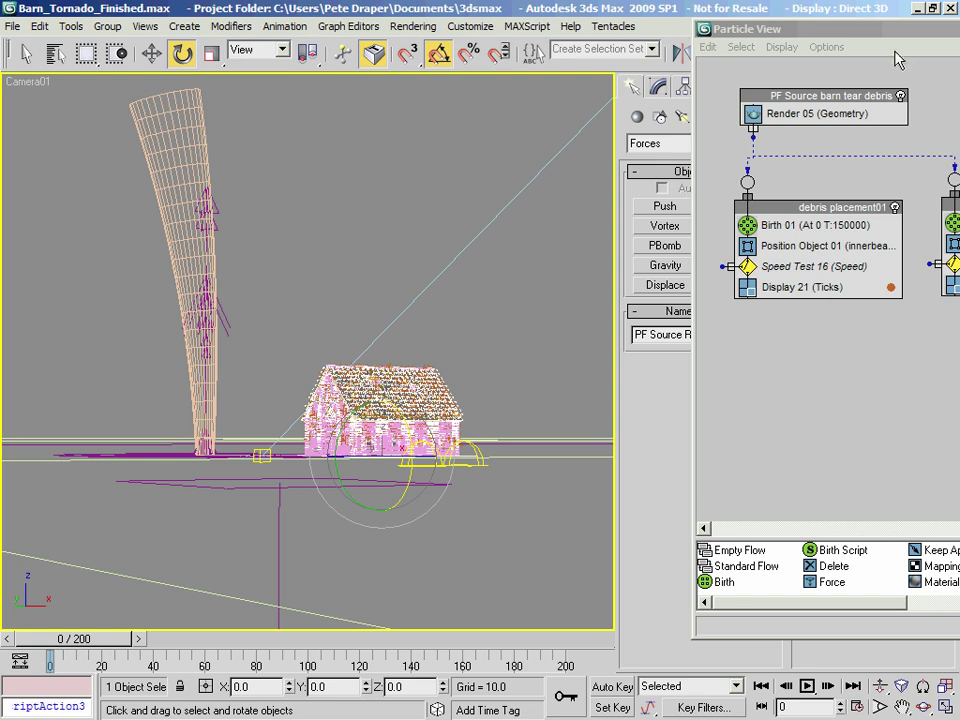
# Bring Particle View back into reach and turn off the PF Source barn tear debris system
pyautogui.moveTo(897, 30); pyautogui.dragTo(563, 30)
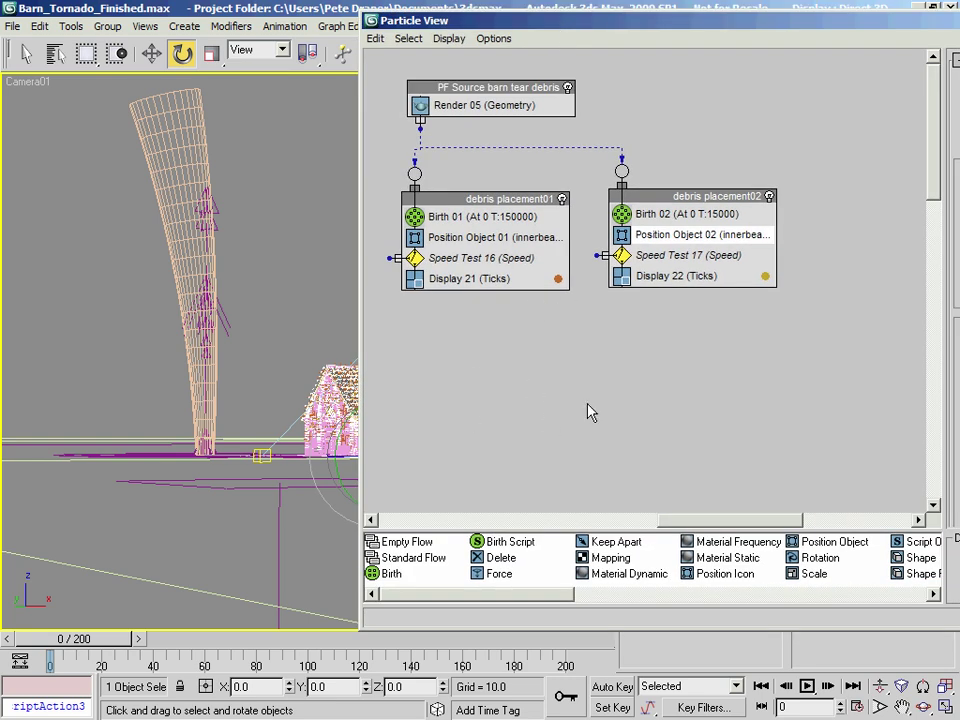
pyautogui.moveTo(572, 401); pyautogui.dragTo(644, 401, button='middle')
pyautogui.click(639, 88)
# Create a new event with a Shape operator, place it just below debris placement01, and reposition Particle View so the operator parameters are visible
pyautogui.moveTo(539, 403); pyautogui.dragTo(533, 334, button='middle')
pyautogui.rightClick(471, 299)
pyautogui.moveTo(525, 350)
pyautogui.moveTo(632, 385)
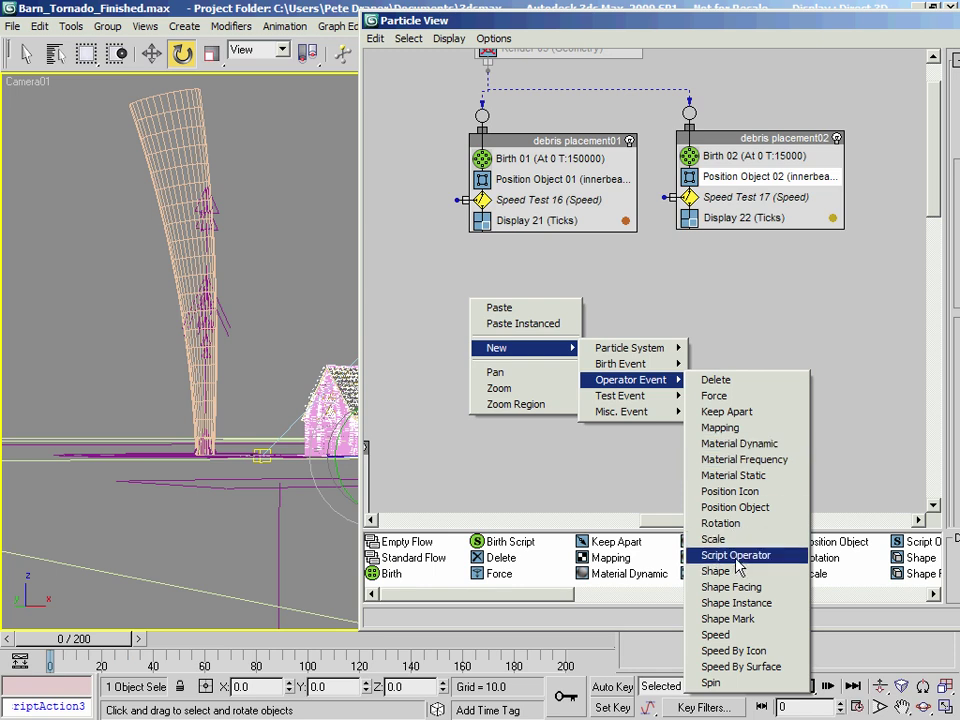
pyautogui.click(718, 569)
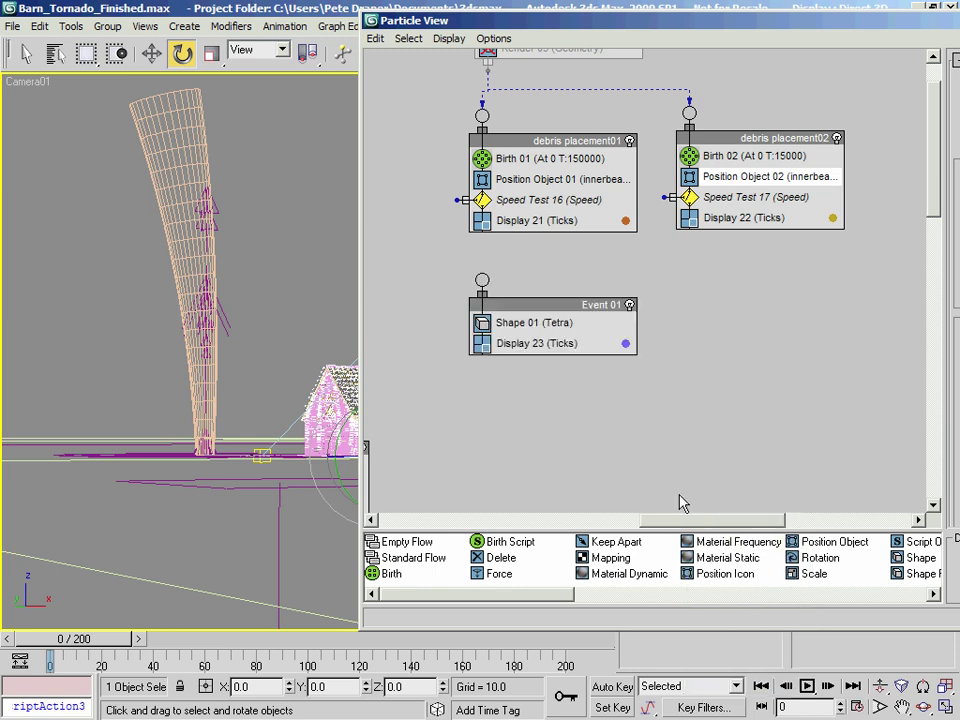
pyautogui.moveTo(555, 310); pyautogui.dragTo(554, 301)
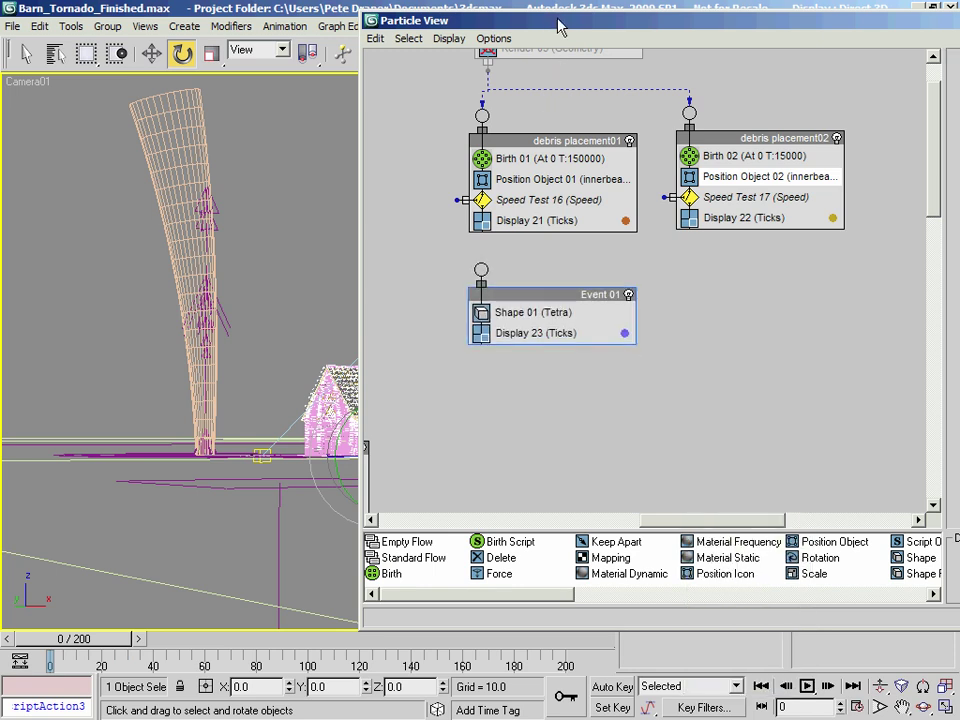
pyautogui.moveTo(560, 27); pyautogui.dragTo(402, 19)
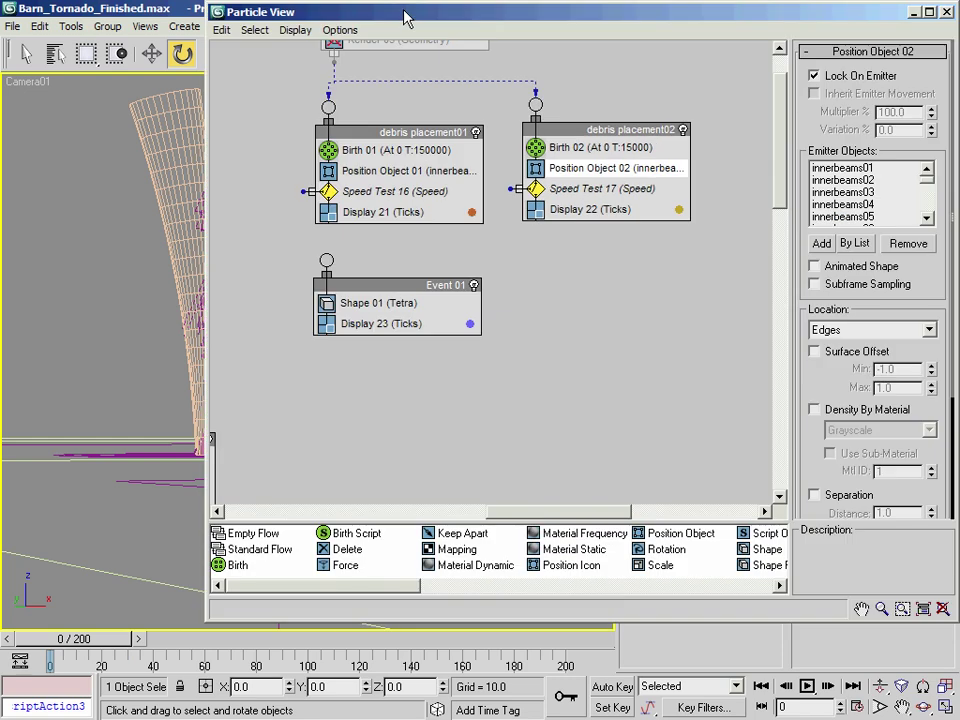
# Set the new event's Shape operator to Cube with a size of 0.4
pyautogui.click(410, 313)
pyautogui.moveTo(585, 248); pyautogui.dragTo(545, 301, button='middle')
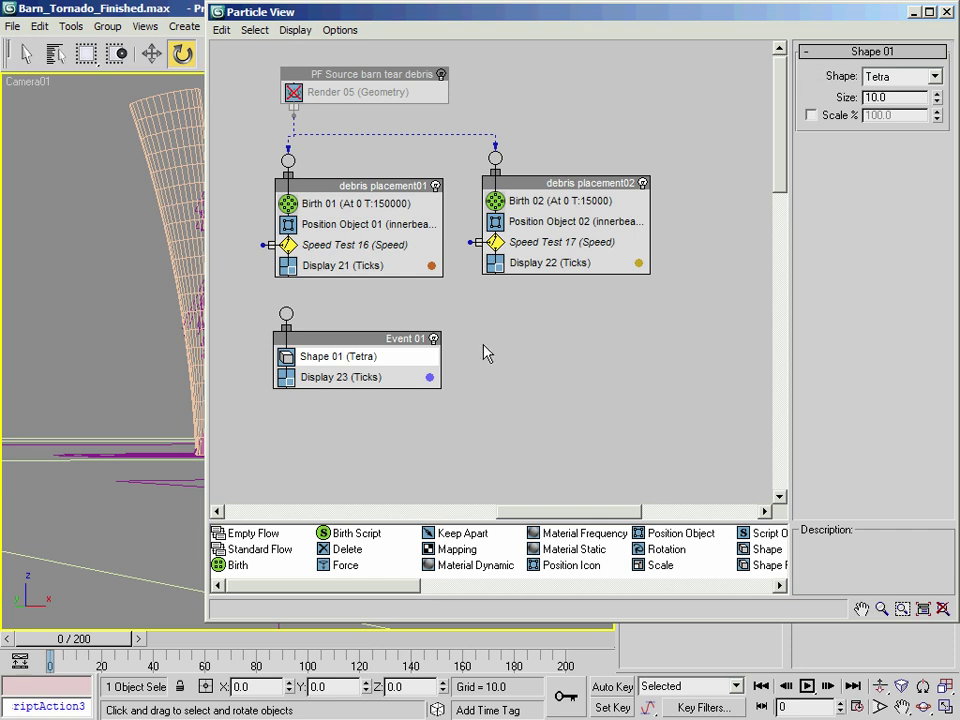
pyautogui.doubleClick(897, 97)
pyautogui.press('BackSpace')
pyautogui.moveTo(595, 13); pyautogui.dragTo(541, 68)
pyautogui.click(878, 133)
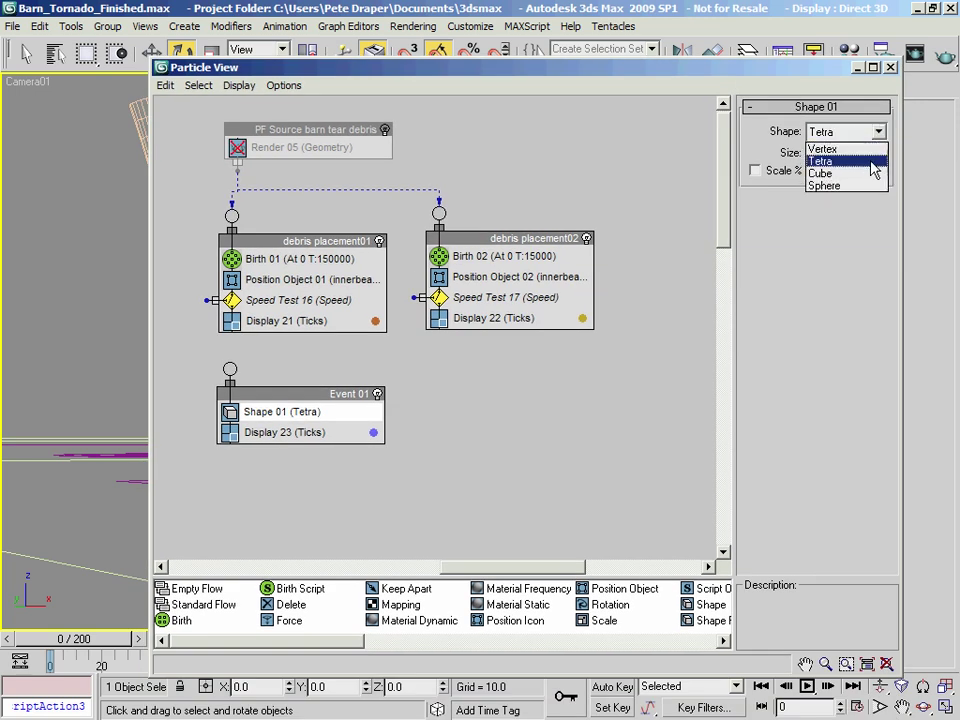
pyautogui.click(872, 178)
pyautogui.moveTo(530, 75); pyautogui.dragTo(642, 498)
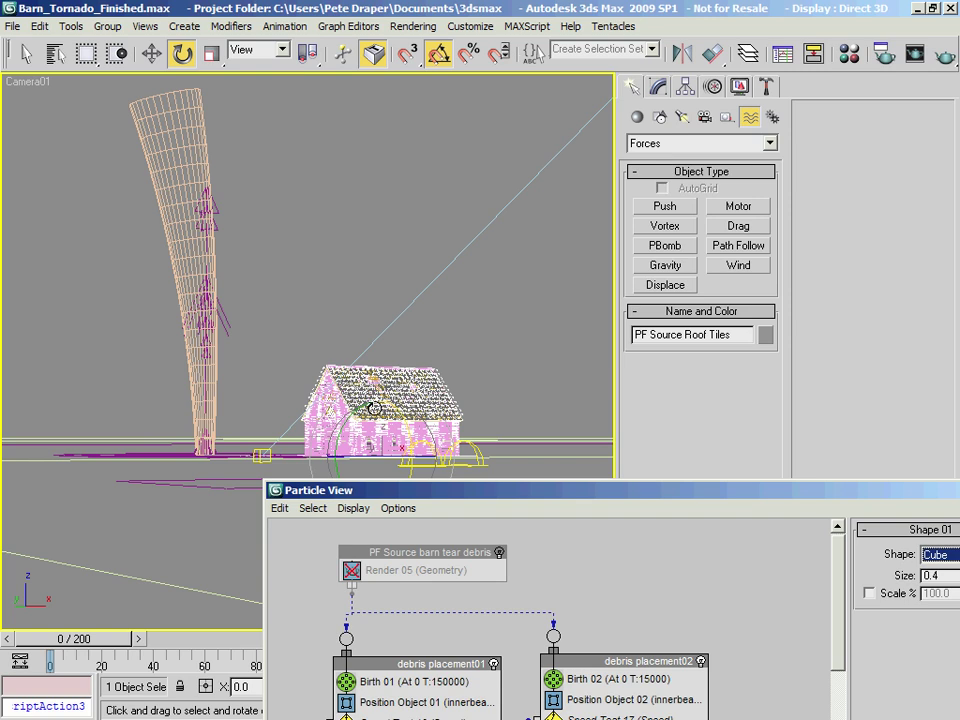
pyautogui.moveTo(401, 495); pyautogui.dragTo(281, 105)
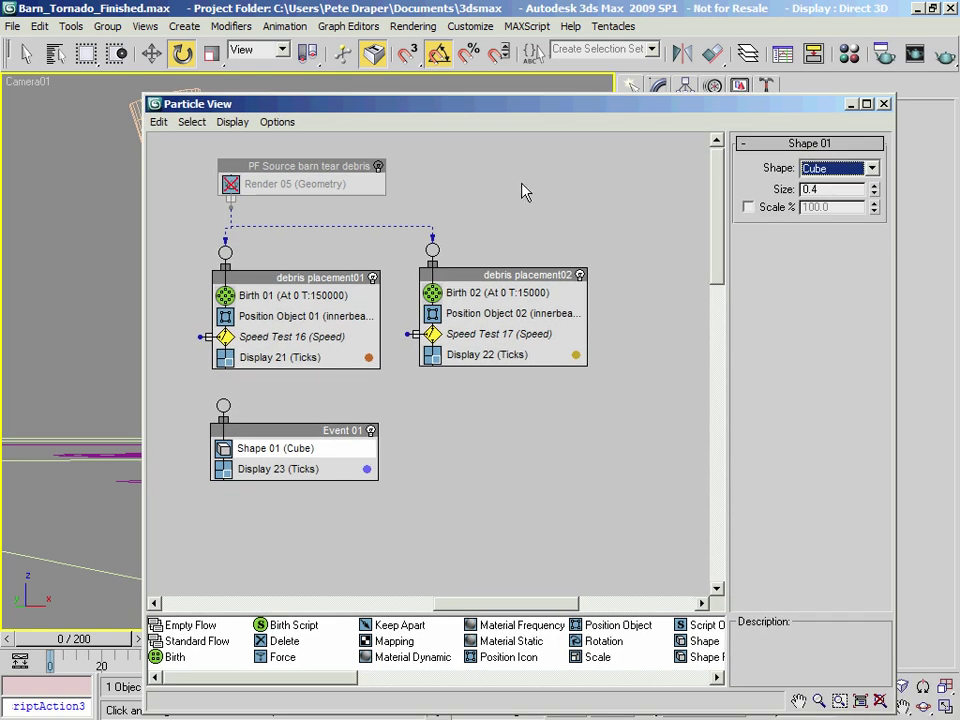
pyautogui.moveTo(489, 193); pyautogui.dragTo(377, 210, button='middle')
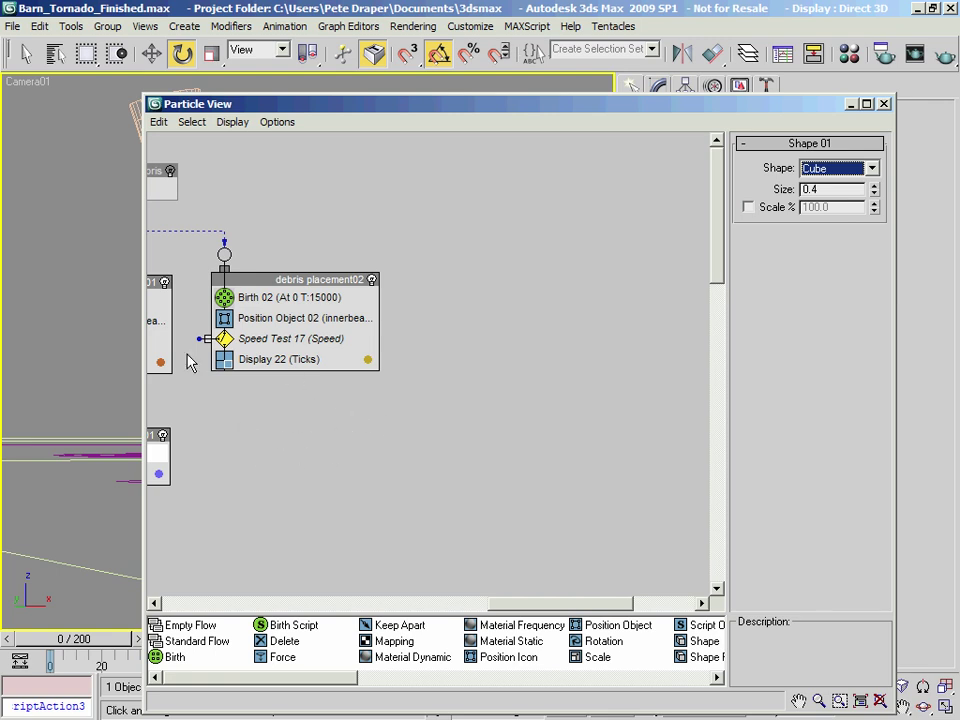
pyautogui.moveTo(318, 441); pyautogui.dragTo(547, 443, button='middle')
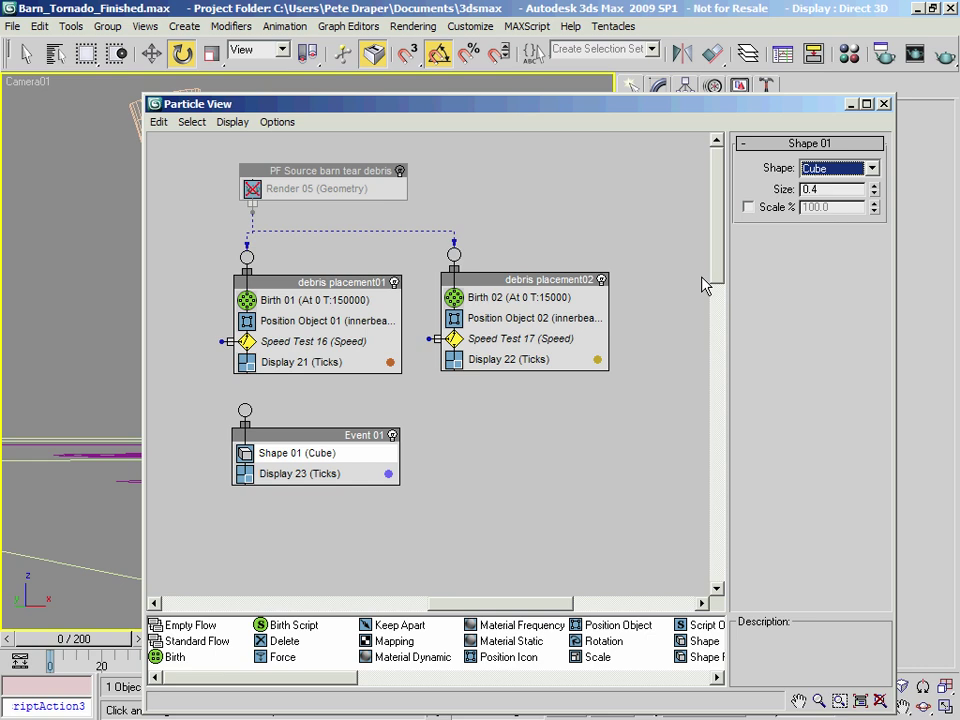
pyautogui.moveTo(556, 120); pyautogui.dragTo(621, 64)
pyautogui.moveTo(649, 144); pyautogui.dragTo(508, 144, button='middle')
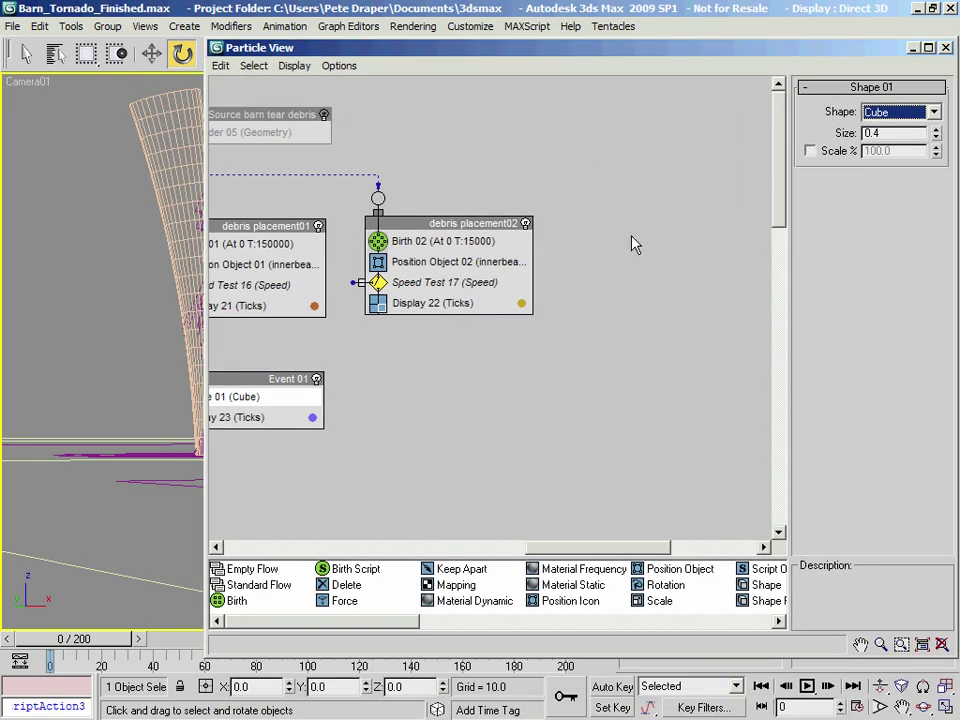
pyautogui.moveTo(449, 379); pyautogui.dragTo(546, 395, button='middle')
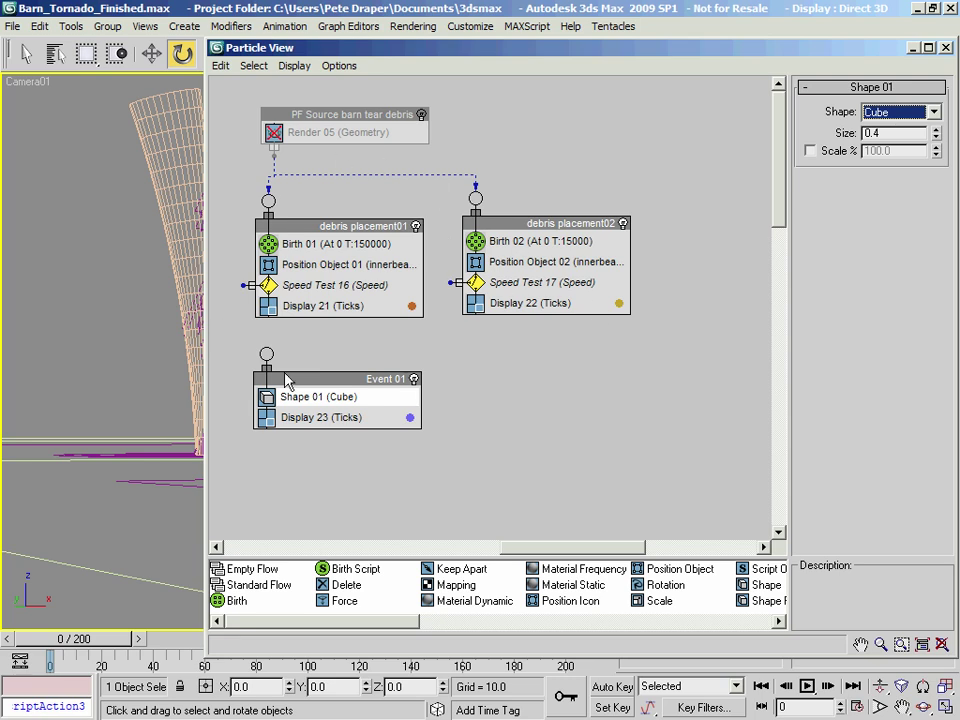
# Rename the new event as debris airbourne01 and wire the Speed Test output of debris placement01 to its input
pyautogui.moveTo(275, 47); pyautogui.dragTo(302, 31)
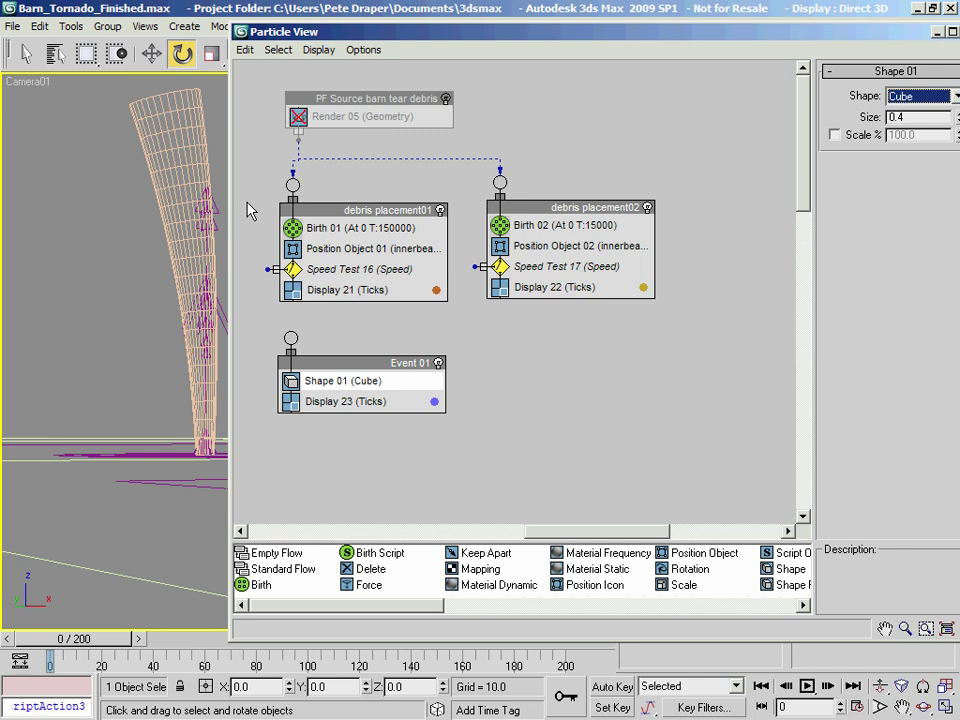
pyautogui.click(379, 365)
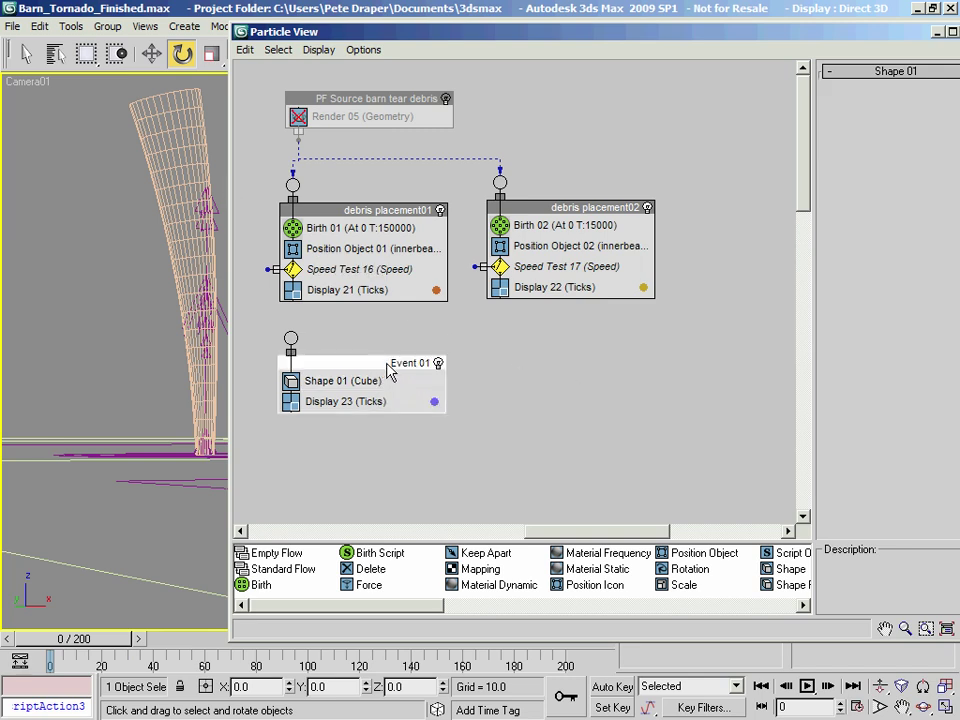
pyautogui.rightClick(387, 363)
pyautogui.click(425, 557)
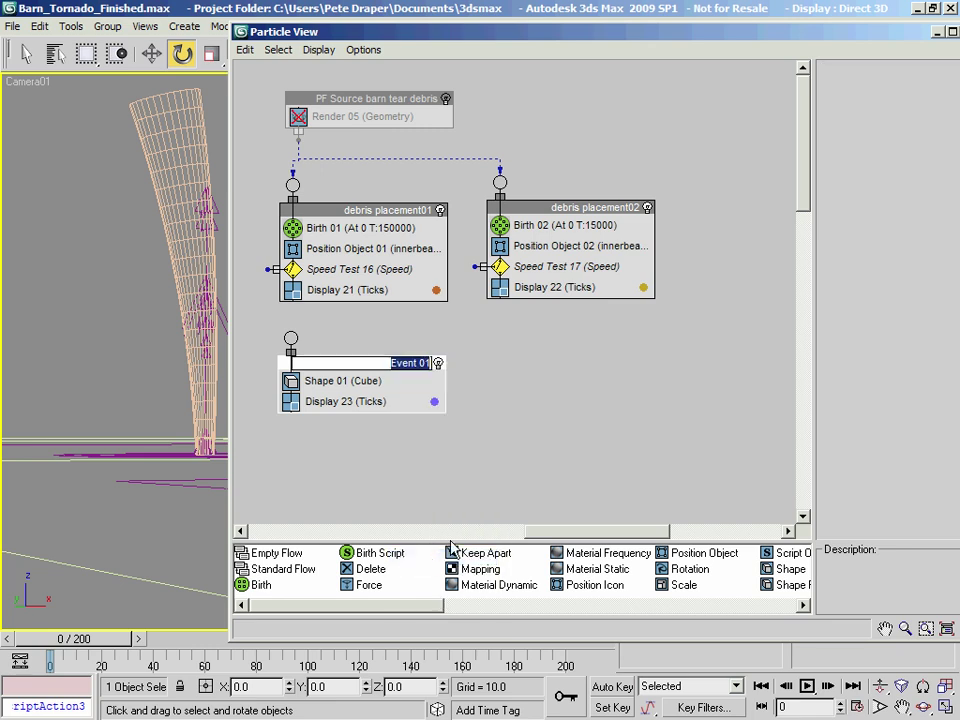
pyautogui.write('debris')
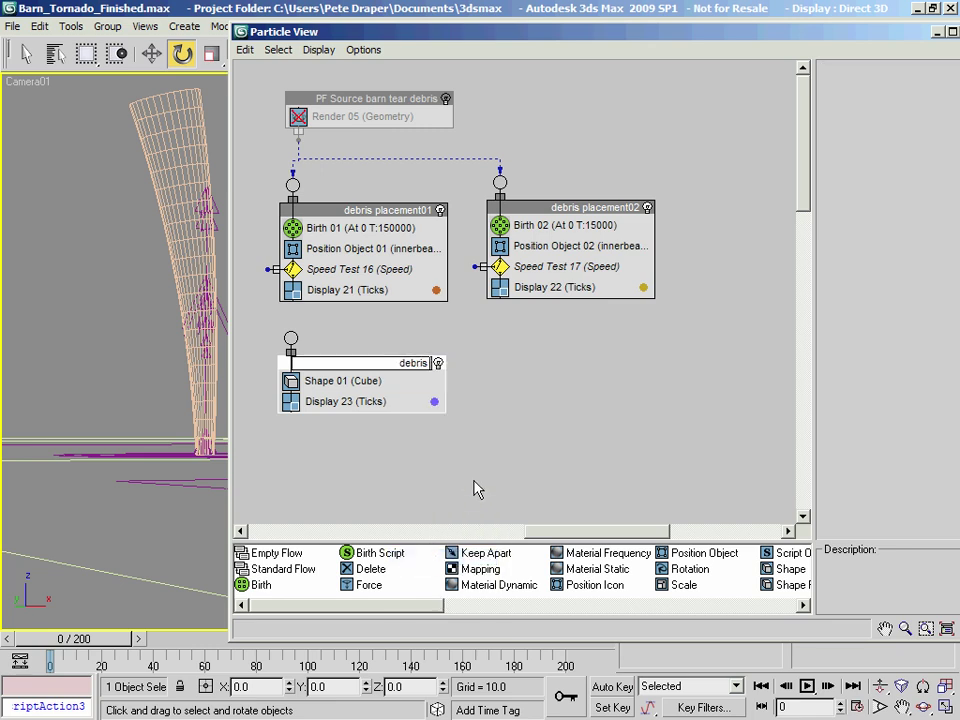
pyautogui.write(' airbourne01')
pyautogui.press('Return')
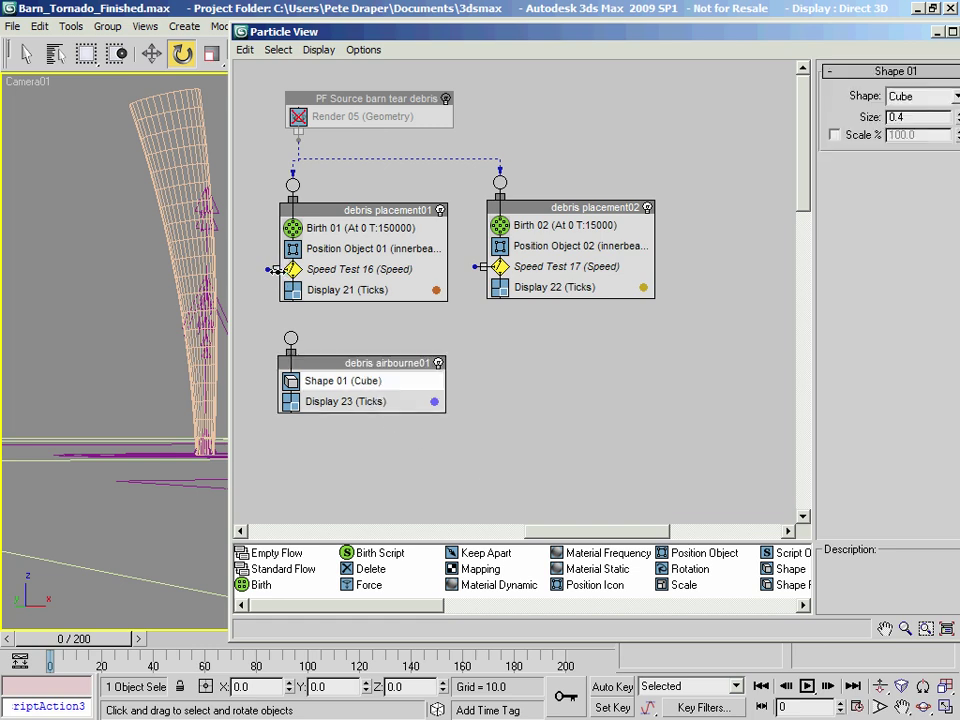
pyautogui.moveTo(268, 268); pyautogui.dragTo(291, 340)
# Add a Scale operator below the Shape operator in debris airbourne01 and set its scale variation to 50% on all axes
pyautogui.moveTo(326, 30); pyautogui.dragTo(264, 18)
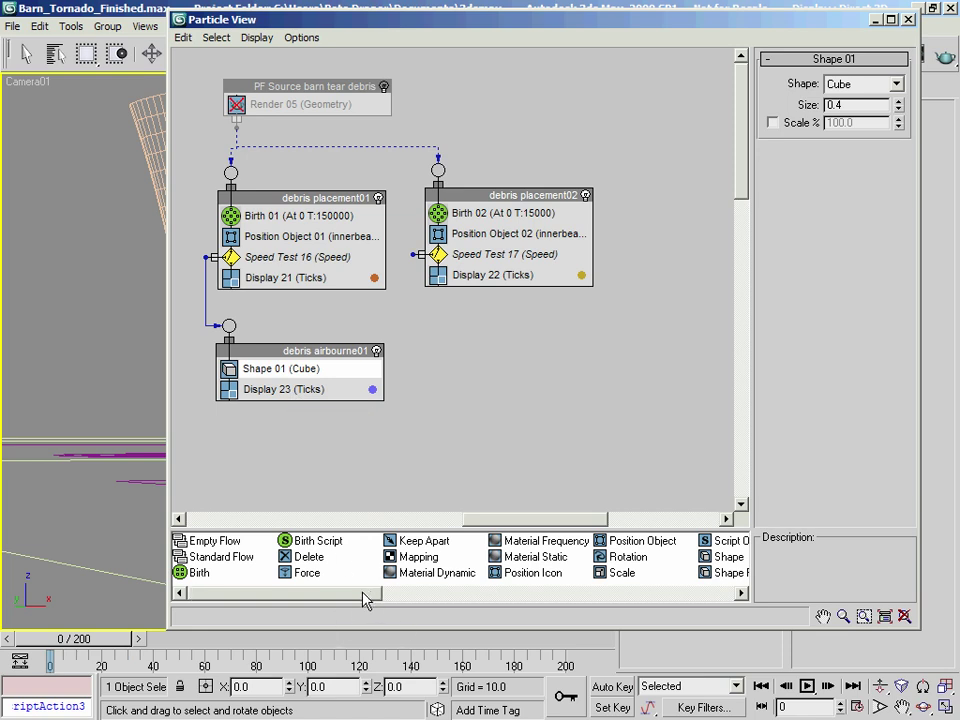
pyautogui.moveTo(612, 573); pyautogui.dragTo(290, 410)
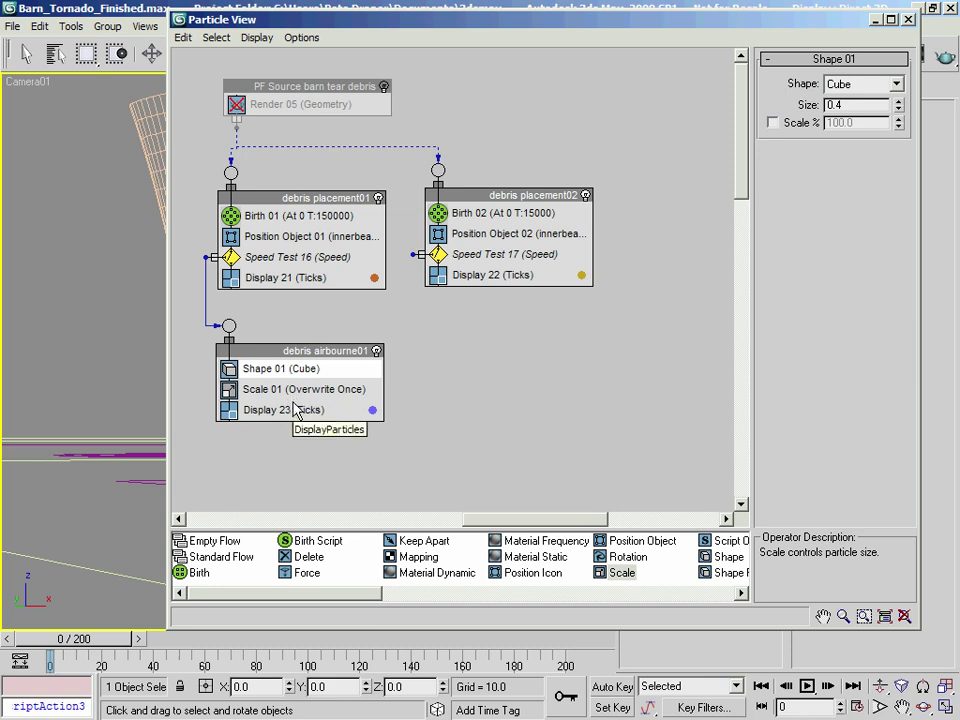
pyautogui.click(297, 390)
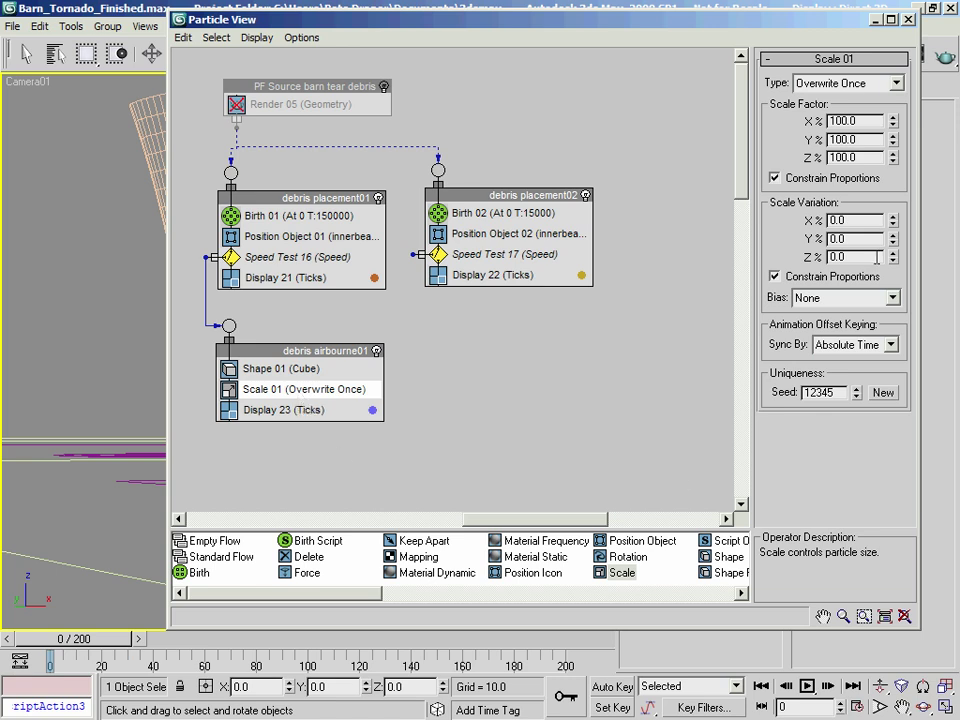
pyautogui.moveTo(865, 221); pyautogui.dragTo(748, 207)
pyautogui.write('100')
pyautogui.press('BackSpace')
pyautogui.press('BackSpace')
pyautogui.press('BackSpace')
pyautogui.write('50')
pyautogui.press('Return')
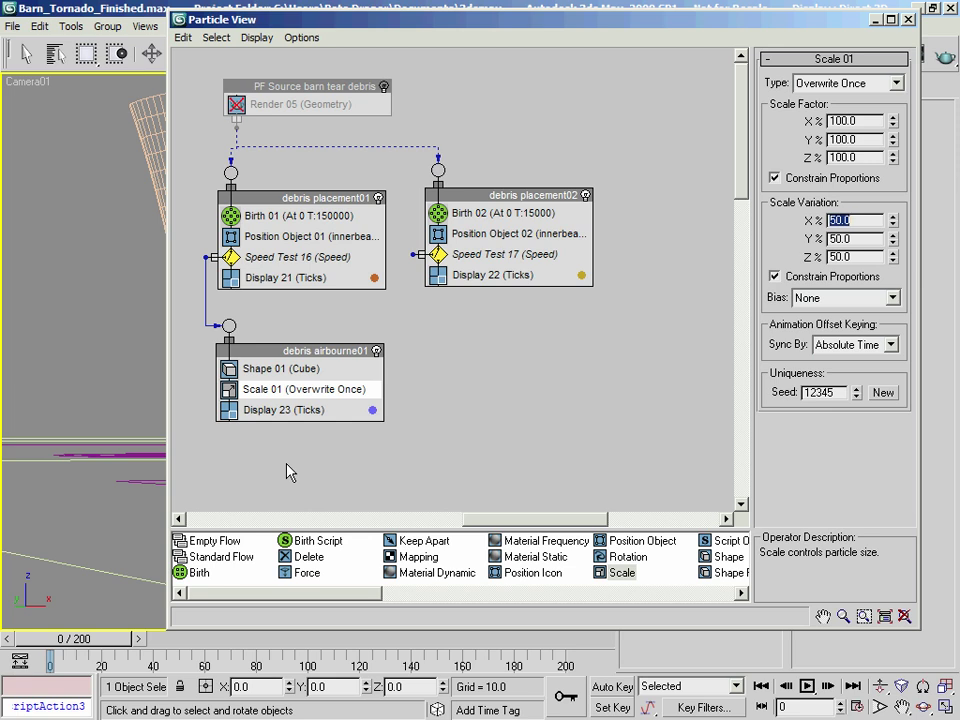
# Add a Speed operator below Scale in debris airbourne01 with speed 75, variation 75 and direction Icon Center Out
pyautogui.click(536, 593)
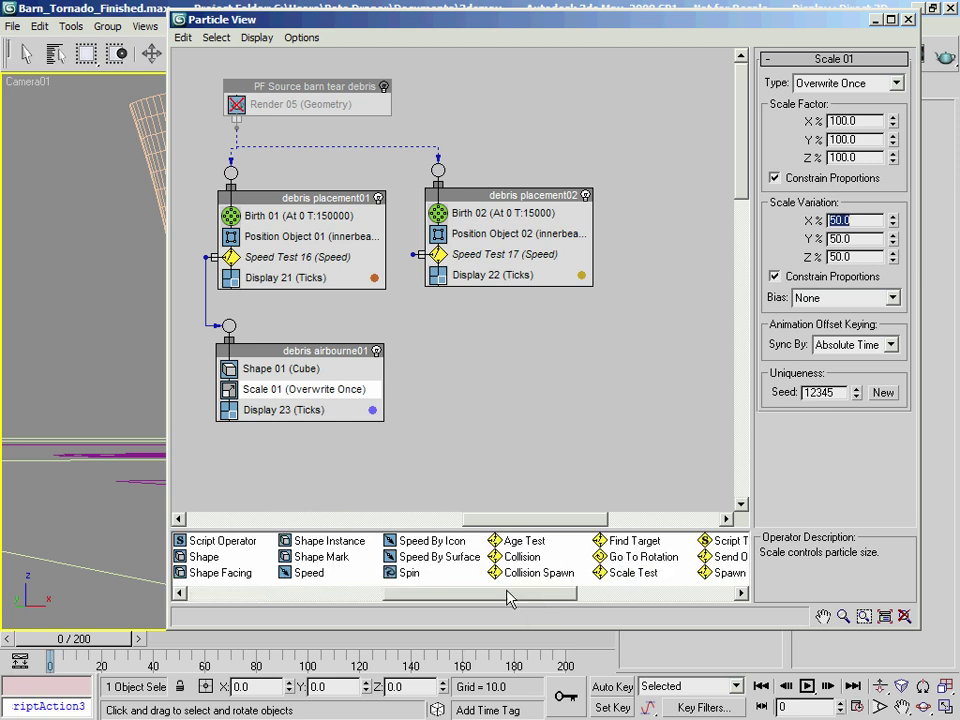
pyautogui.moveTo(308, 572); pyautogui.dragTo(313, 412)
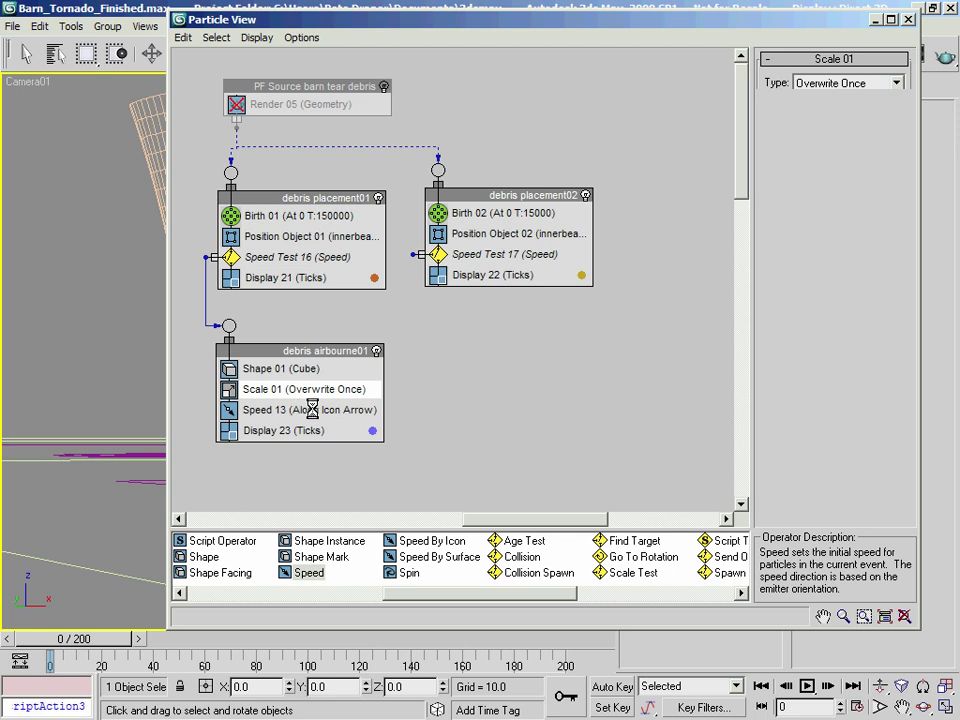
pyautogui.click(345, 411)
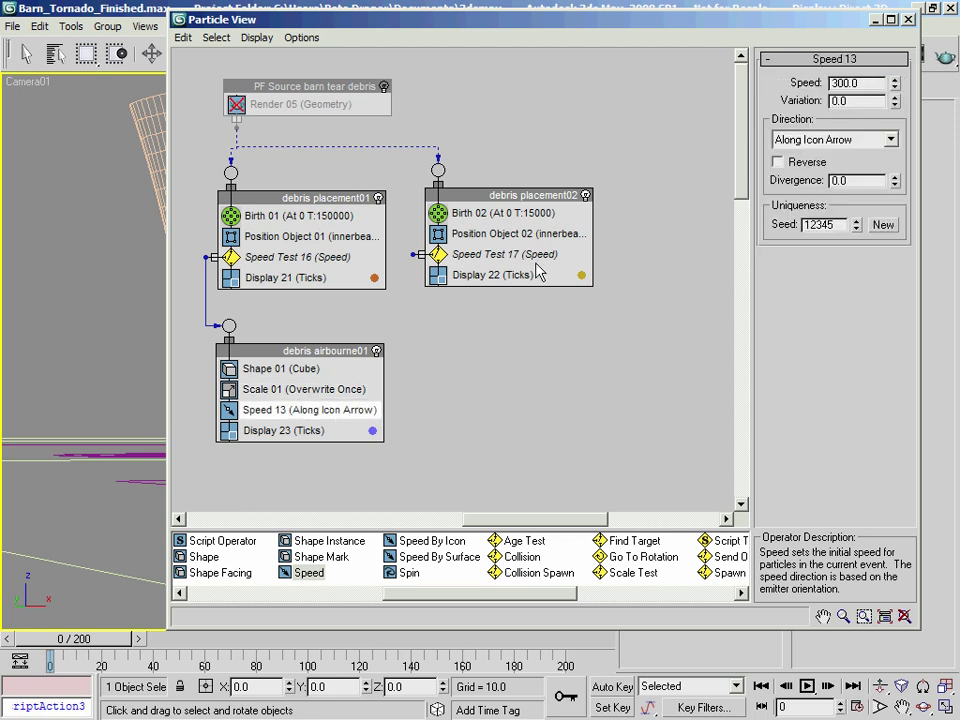
pyautogui.moveTo(860, 84); pyautogui.dragTo(693, 81)
pyautogui.write('75.0')
pyautogui.press('Tab')
pyautogui.write('75.0')
pyautogui.press('Return')
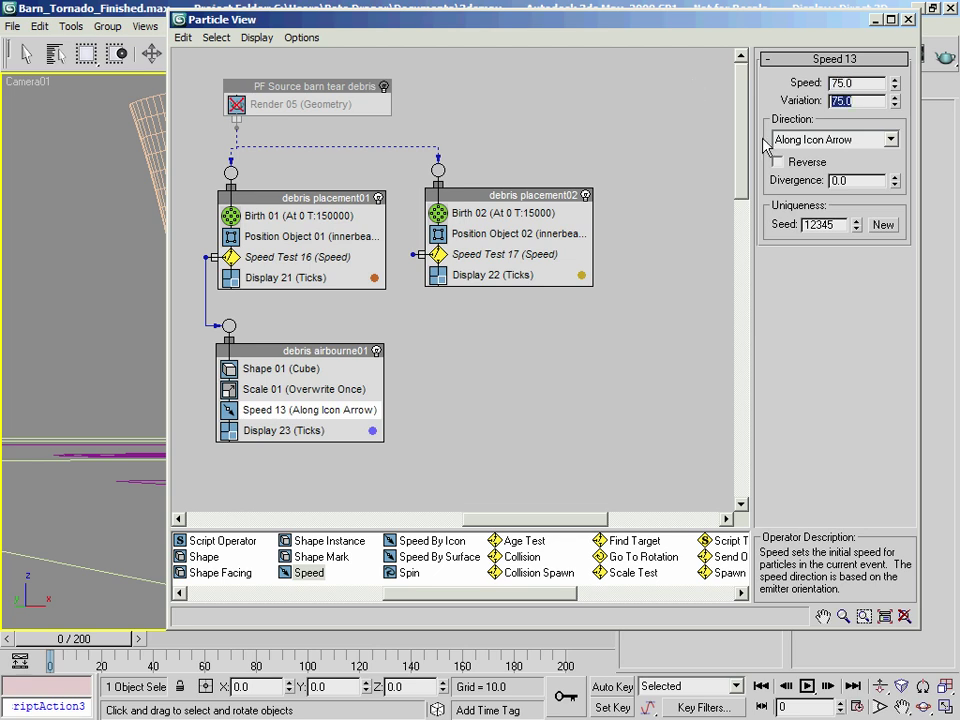
pyautogui.click(884, 139)
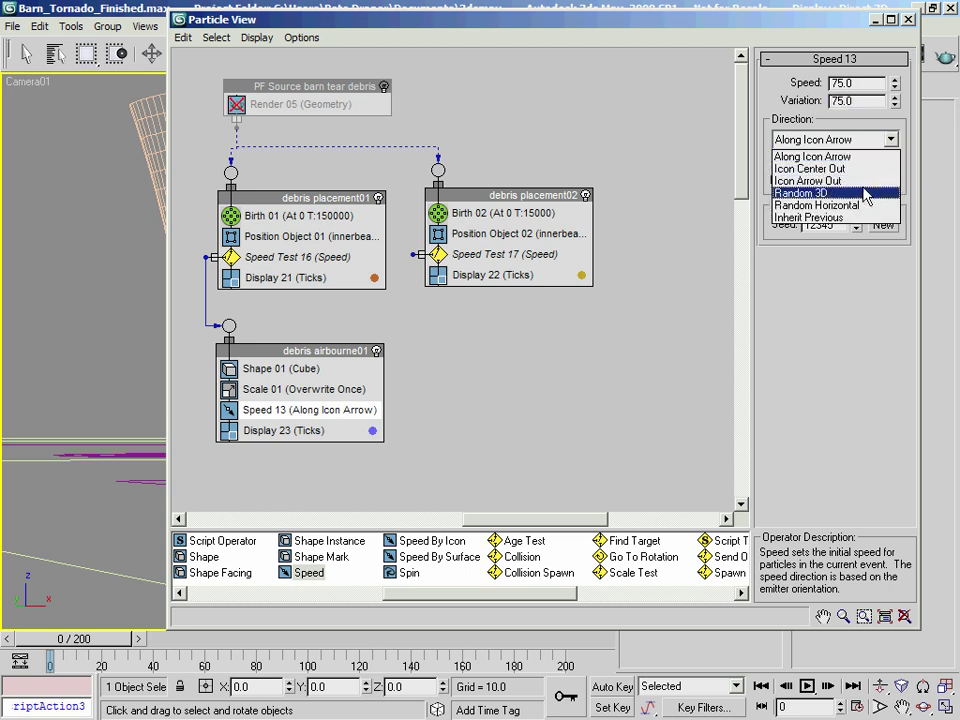
pyautogui.click(868, 169)
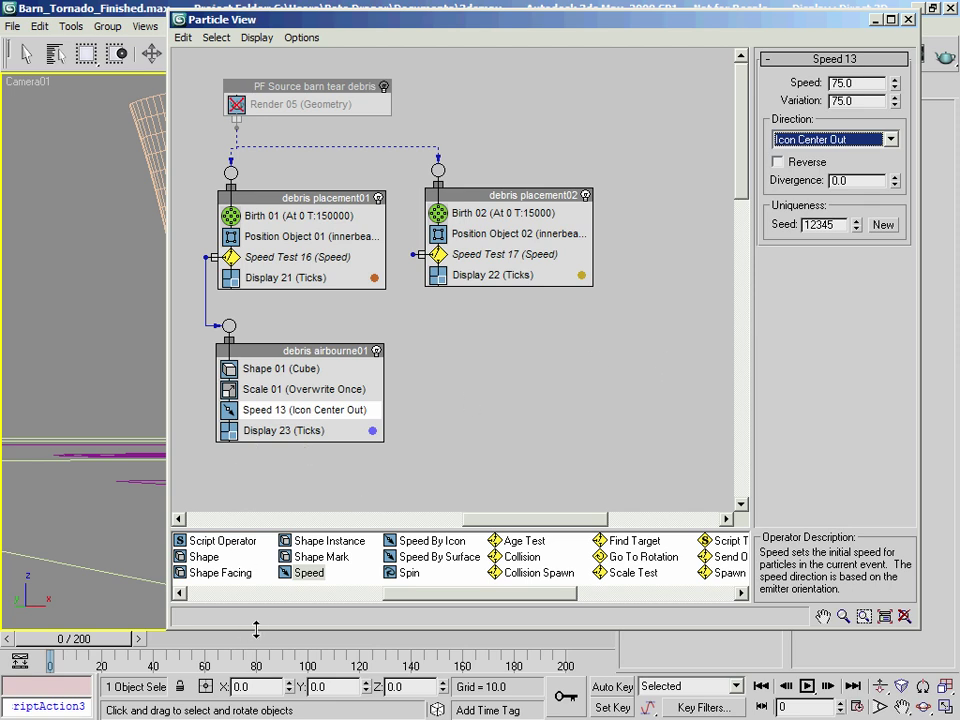
# Add a Rotation operator below the Speed operator in debris airbourne01
pyautogui.moveTo(418, 594); pyautogui.dragTo(297, 440)
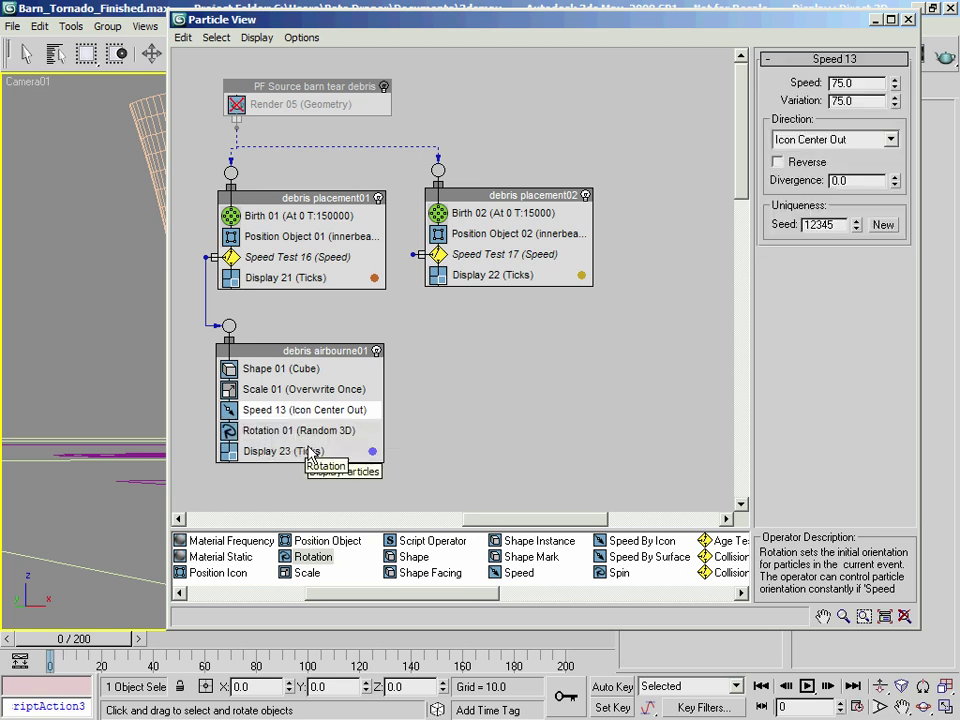
pyautogui.moveTo(236, 14); pyautogui.dragTo(669, 38)
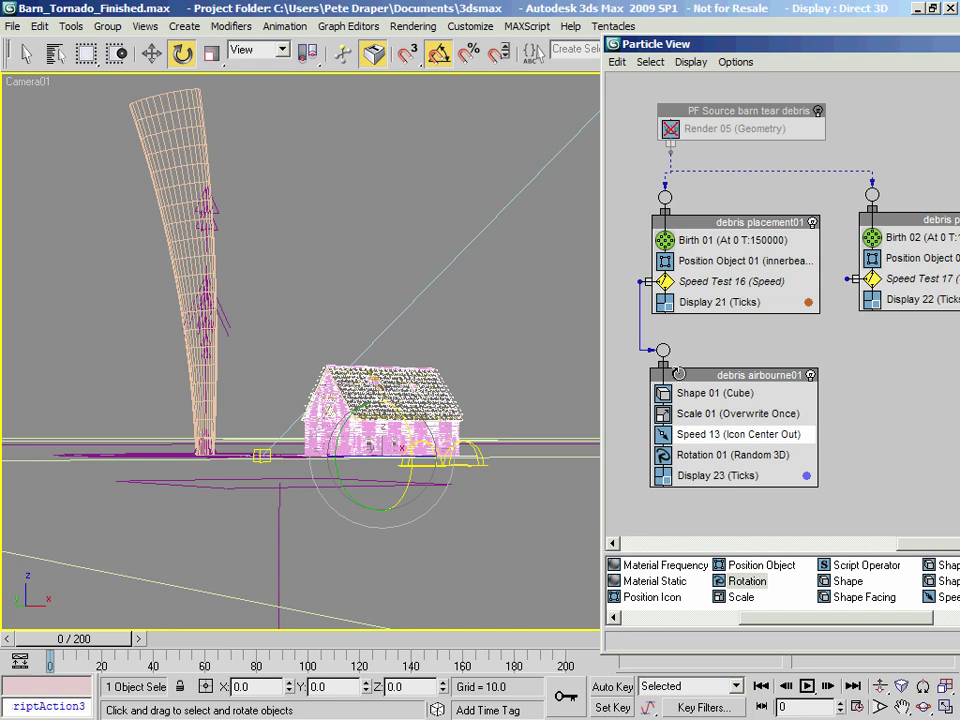
pyautogui.moveTo(715, 45); pyautogui.dragTo(356, 33)
# Add a Force operator below Rotation in debris airbourne01 and assign the Wind_Core_Debris01 and Wind_Core_Debris02 space warps to it
pyautogui.moveTo(543, 465); pyautogui.dragTo(526, 356, button='middle')
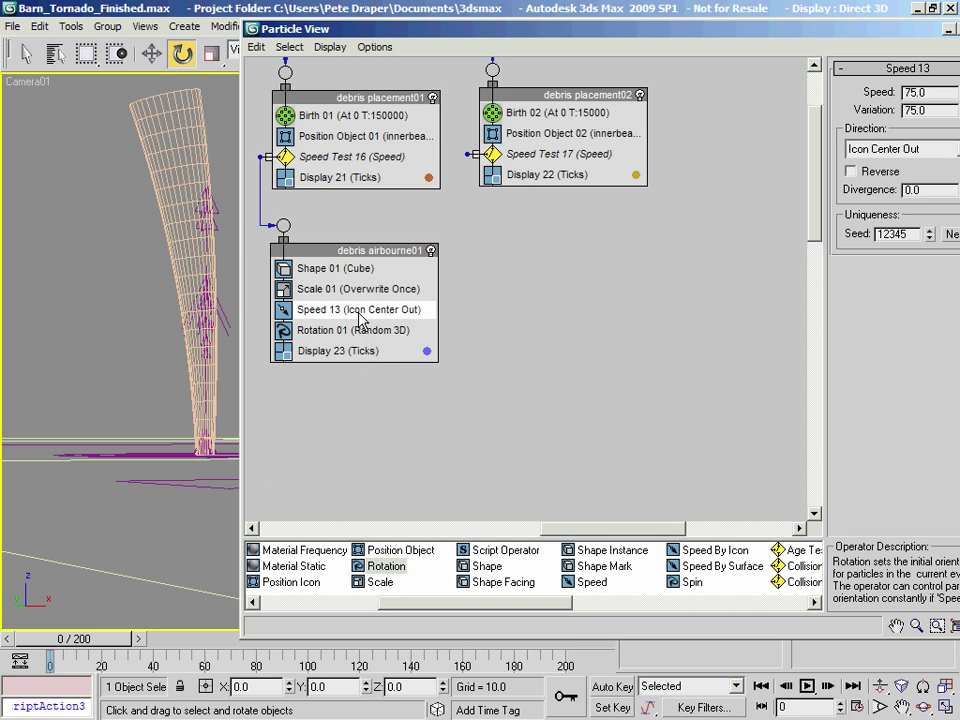
pyautogui.click(285, 602)
pyautogui.moveTo(367, 590); pyautogui.dragTo(355, 355)
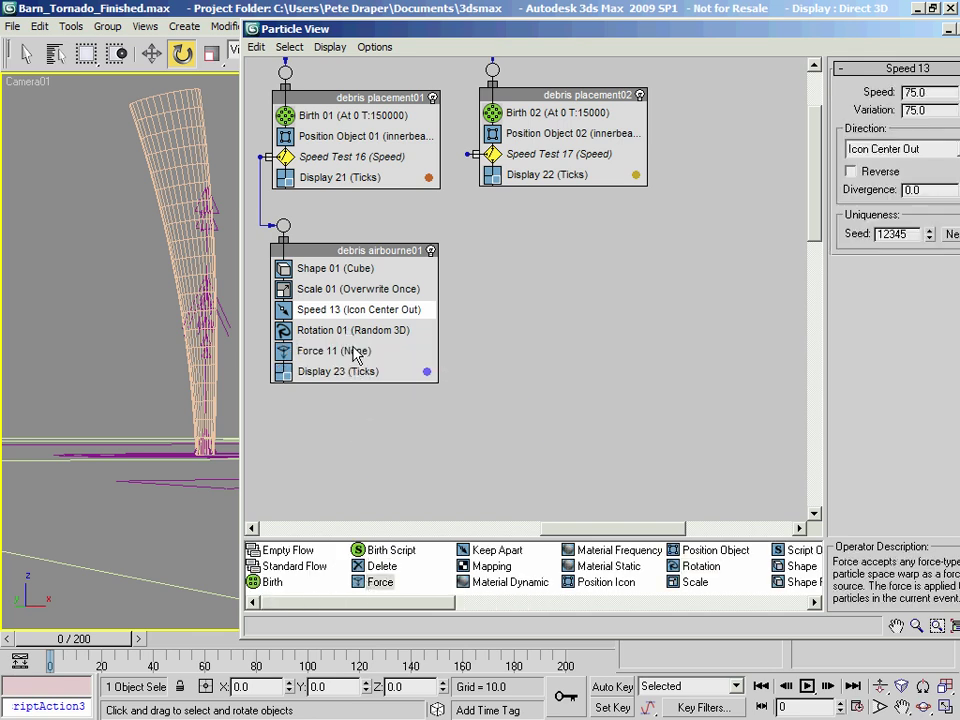
pyautogui.click(350, 349)
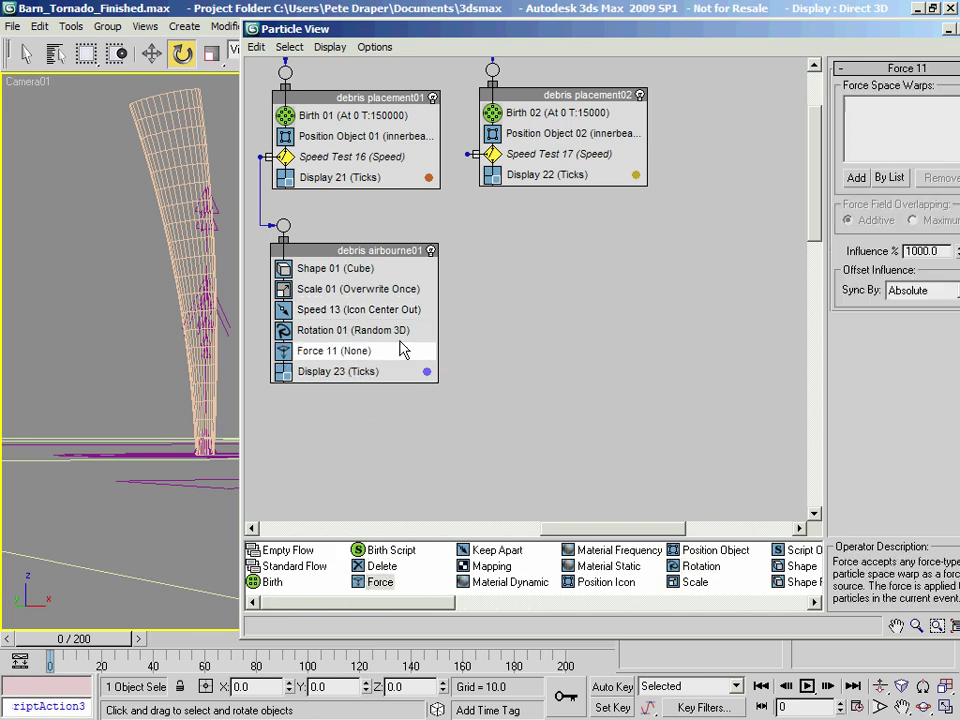
pyautogui.moveTo(457, 32); pyautogui.dragTo(375, 41)
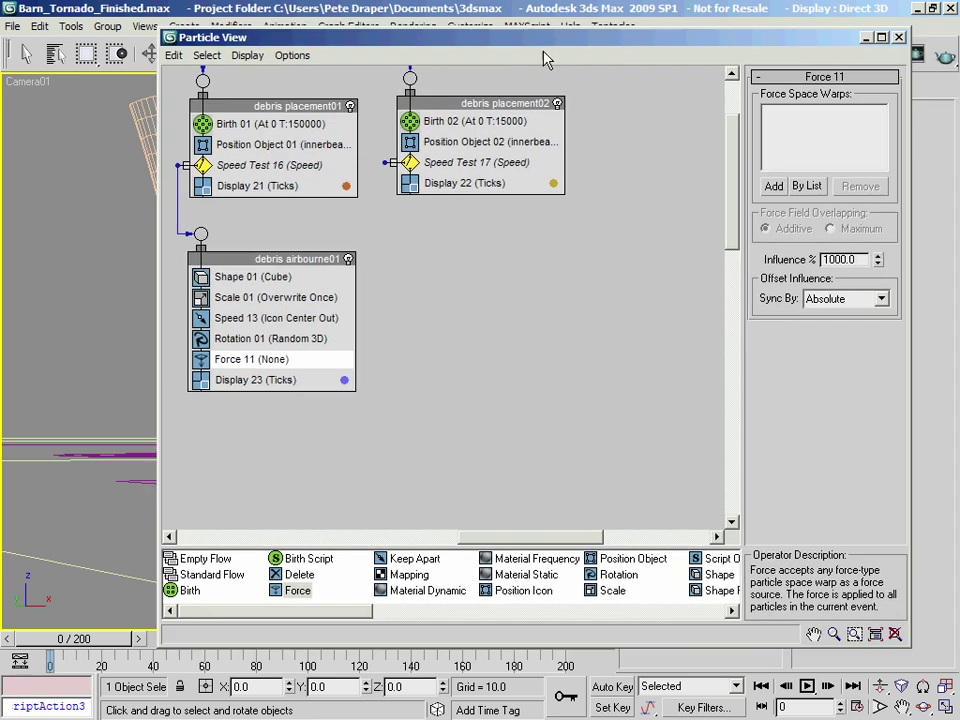
pyautogui.click(806, 186)
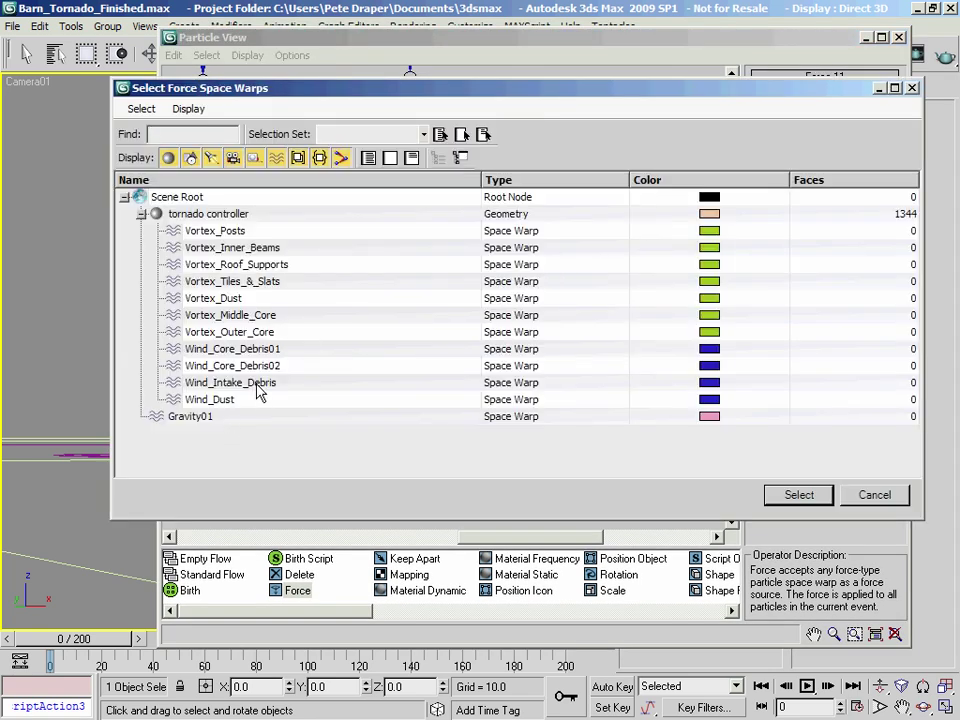
pyautogui.moveTo(306, 352); pyautogui.dragTo(306, 369)
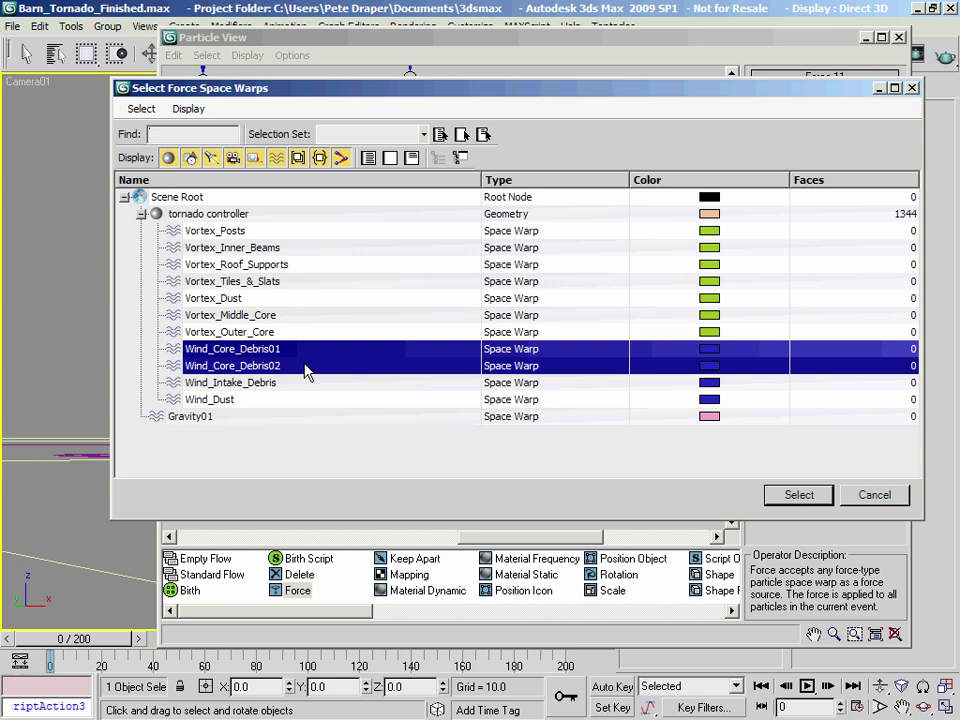
pyautogui.click(800, 499)
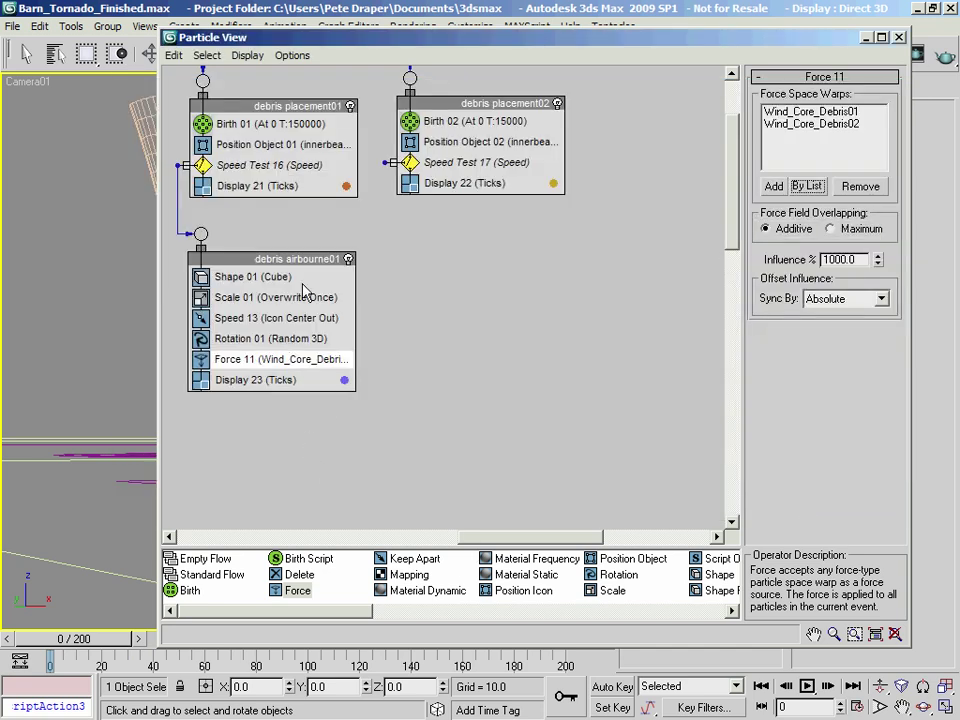
# Set the influence of the Force operator with the Wind_Core_Debris warps to 500%
pyautogui.moveTo(465, 45); pyautogui.dragTo(463, 57)
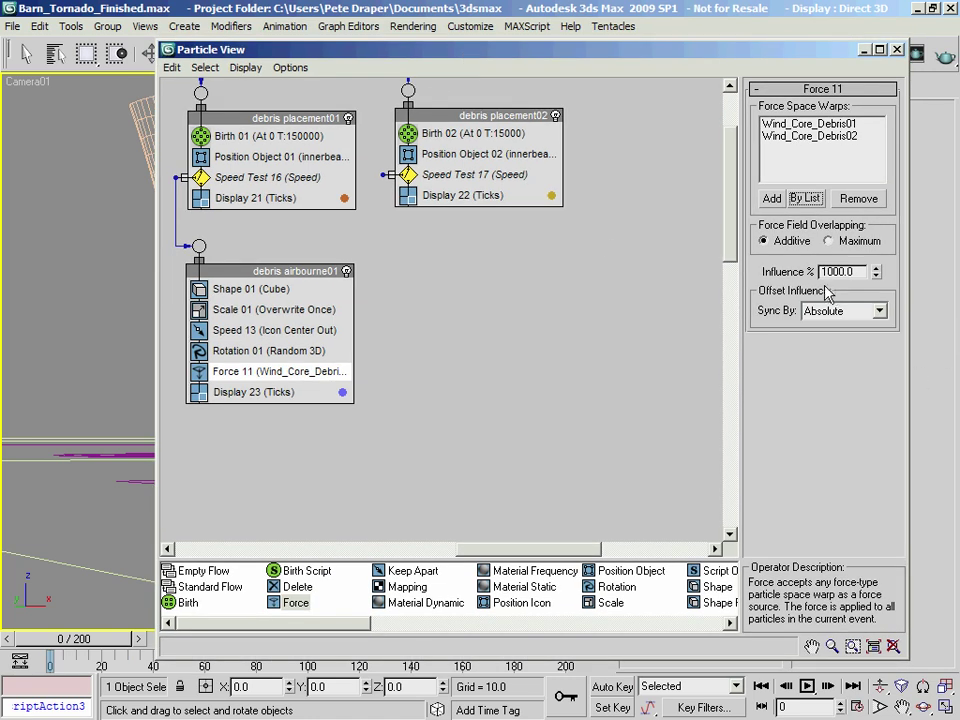
pyautogui.moveTo(835, 272); pyautogui.dragTo(679, 270)
pyautogui.write('5')
pyautogui.press('Return')
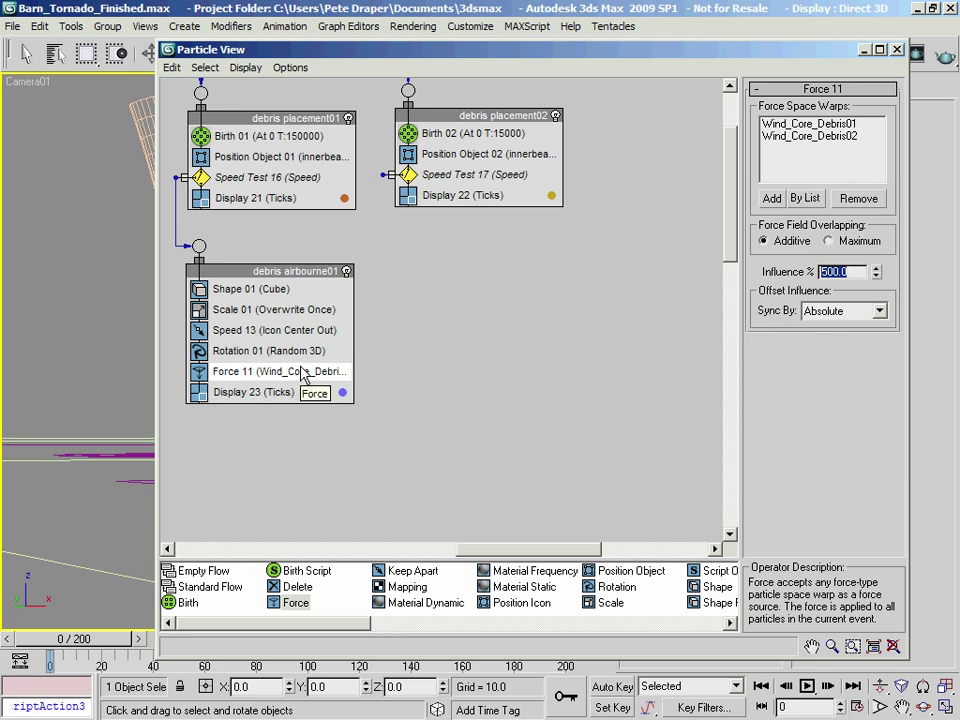
# Add a second Force operator below the first in debris airbourne01 and assign the Vortex_Dust and Wind_Intake_Debris space warps to it
pyautogui.moveTo(296, 603); pyautogui.dragTo(281, 392)
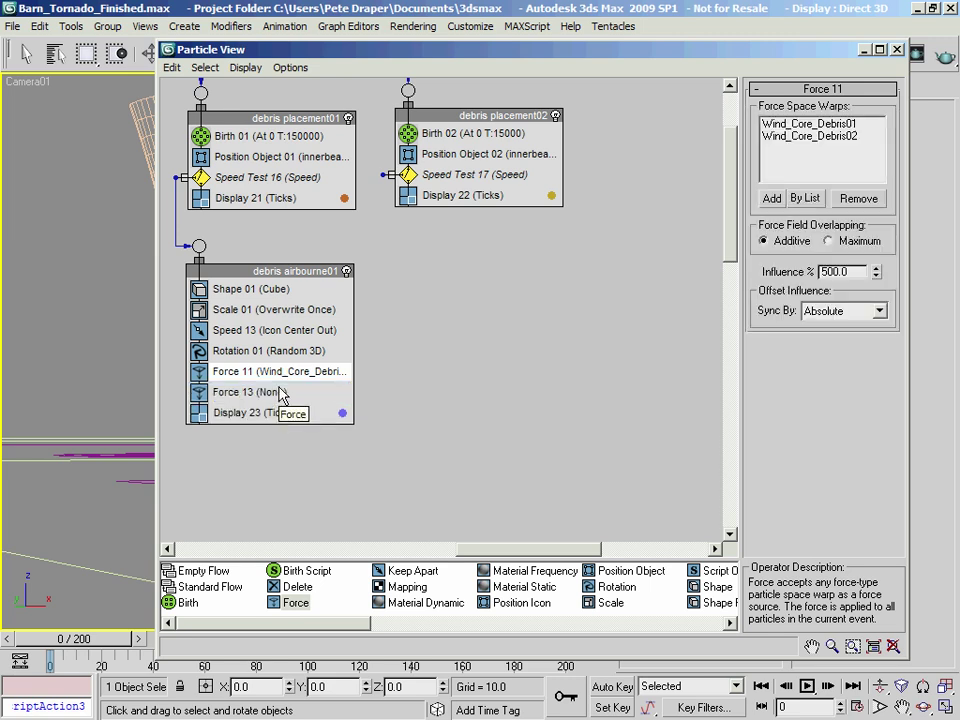
pyautogui.click(805, 197)
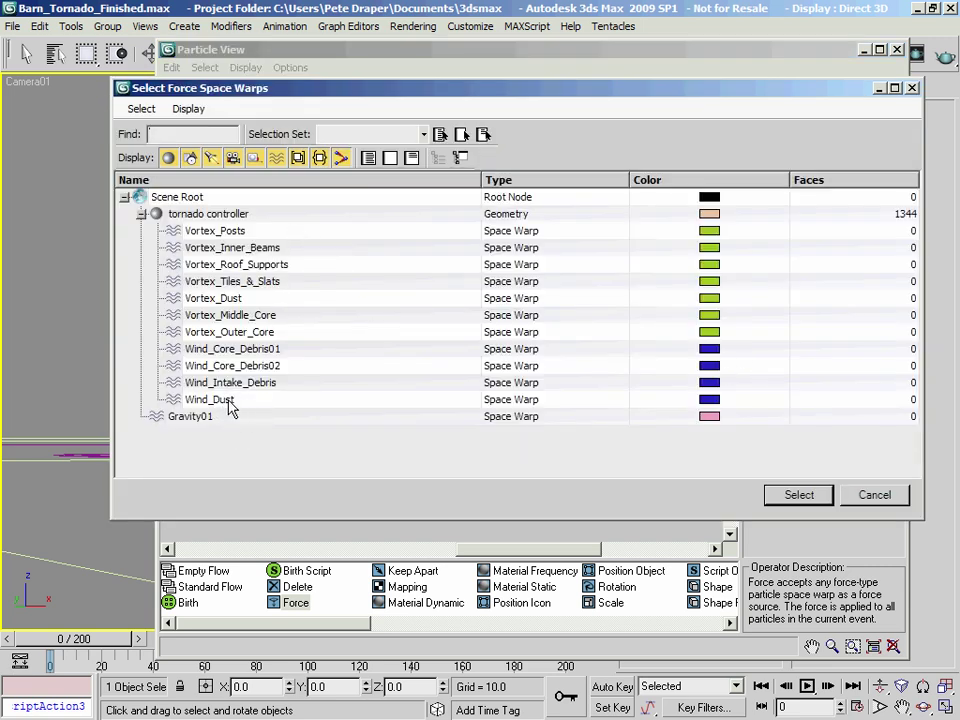
pyautogui.click(236, 302)
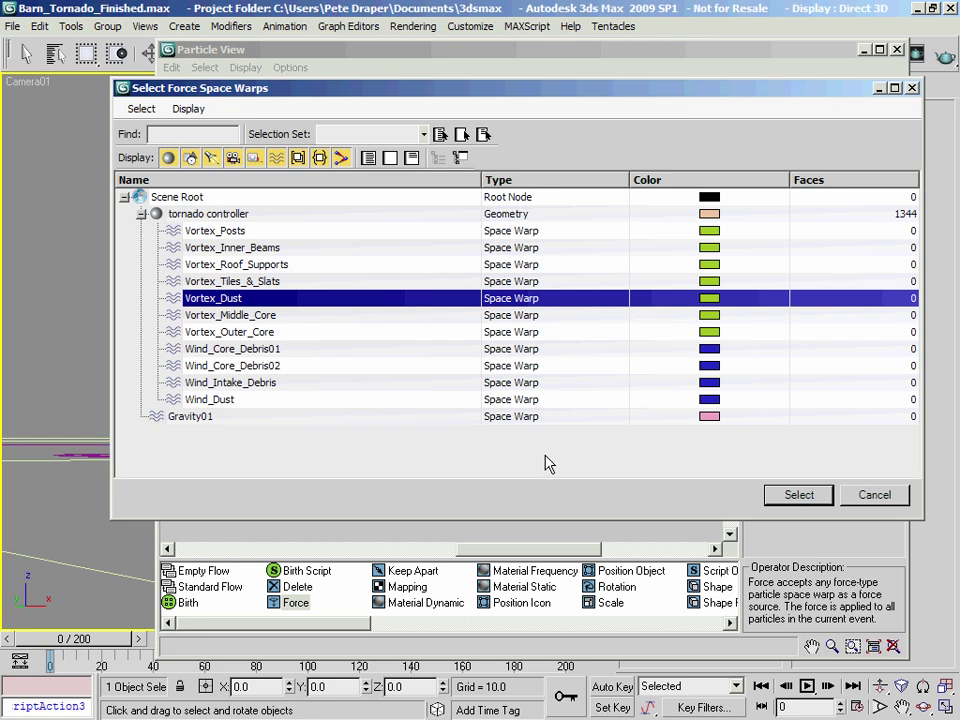
pyautogui.click(799, 495)
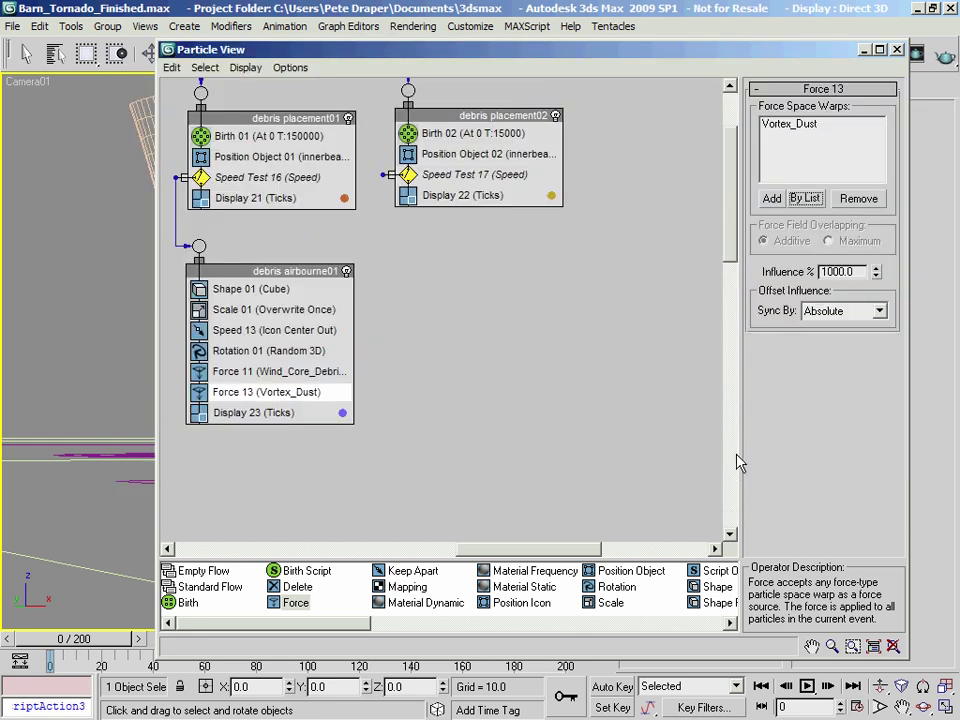
pyautogui.click(805, 198)
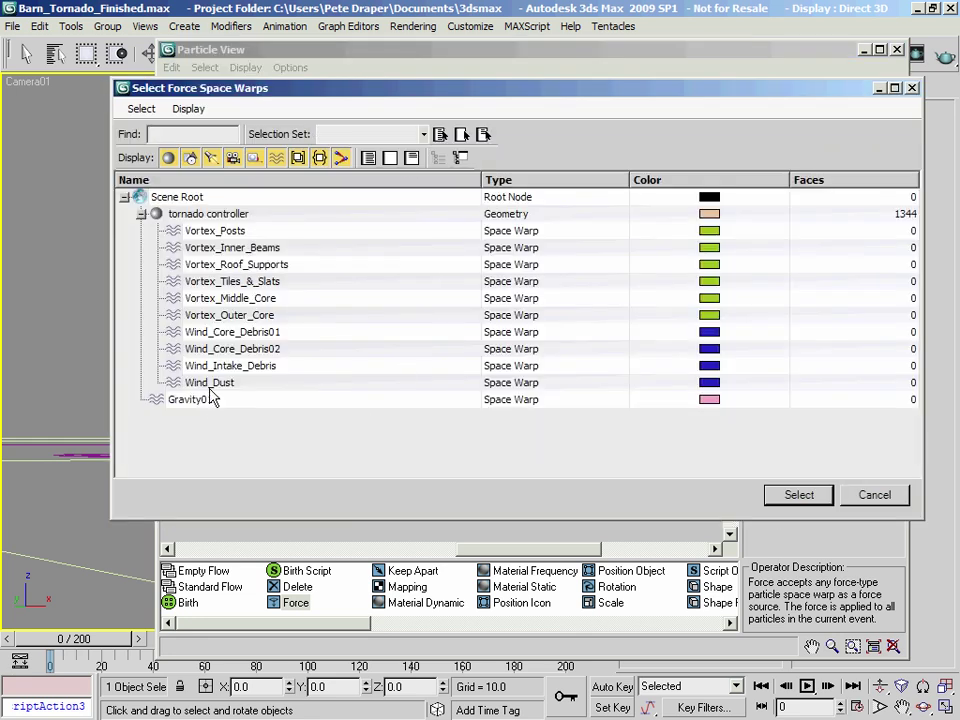
pyautogui.click(240, 367)
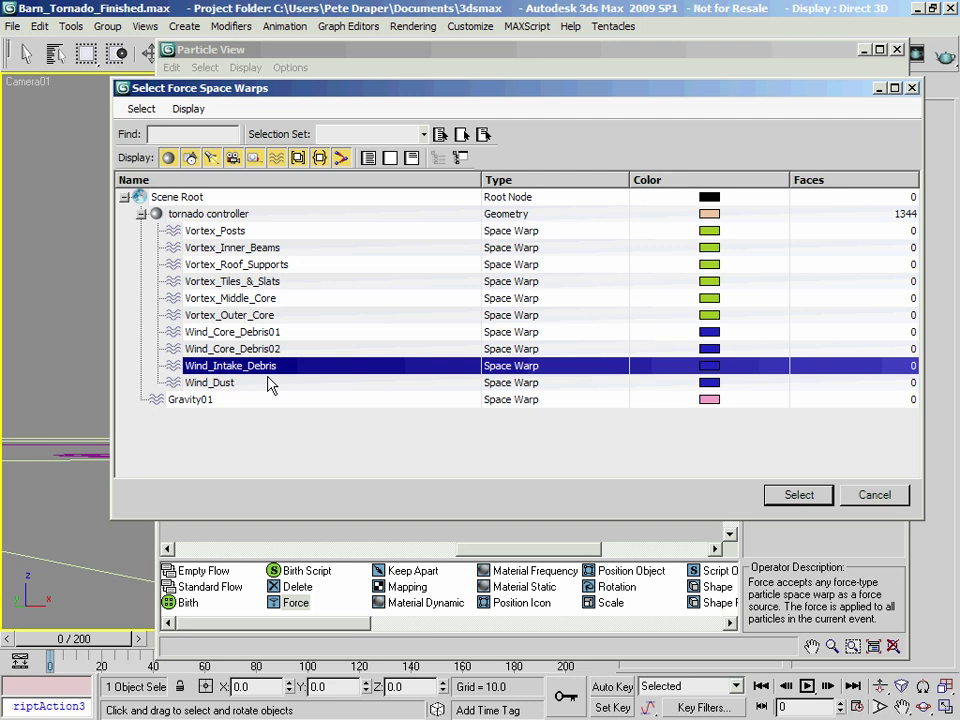
pyautogui.click(797, 496)
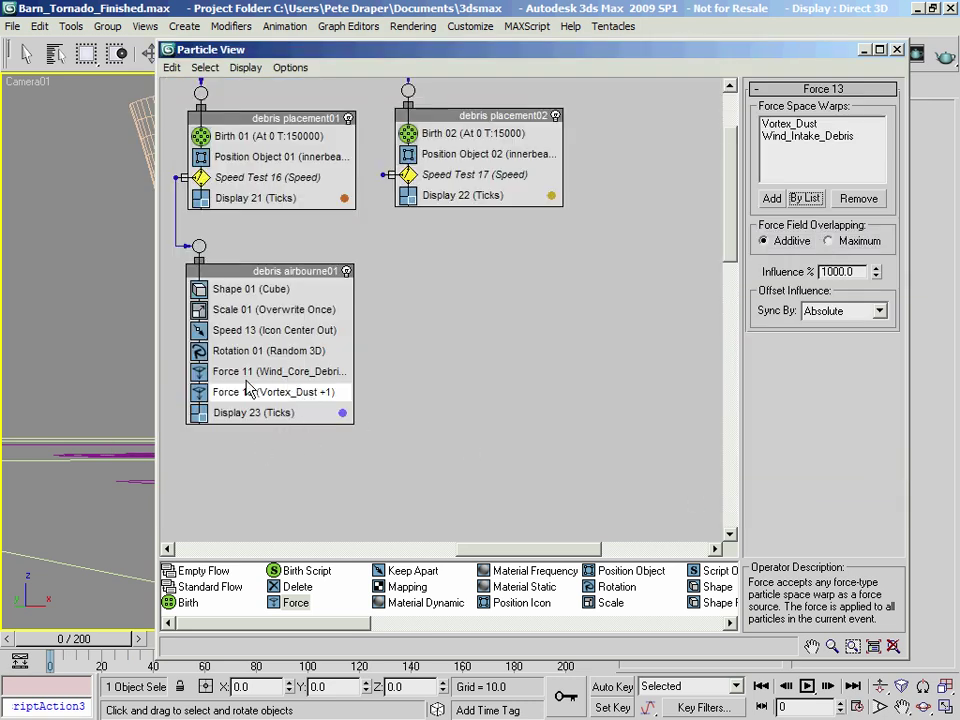
# Set the influence of the Force operator with the Vortex_Dust and Wind_Intake_Debris warps to 500%
pyautogui.moveTo(300, 49); pyautogui.dragTo(420, 45)
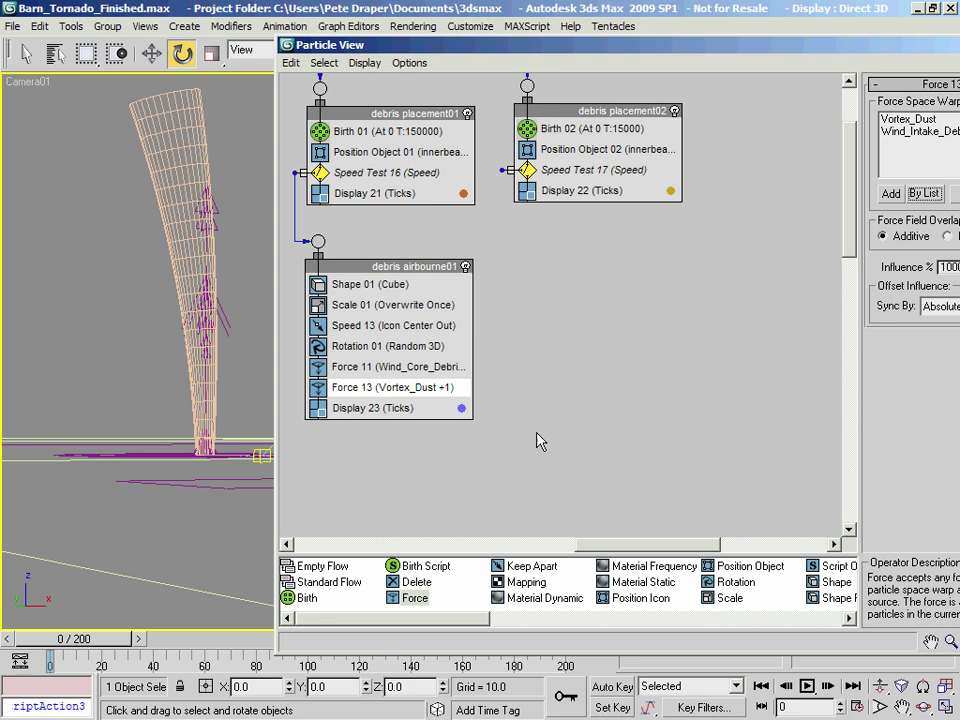
pyautogui.click(400, 367)
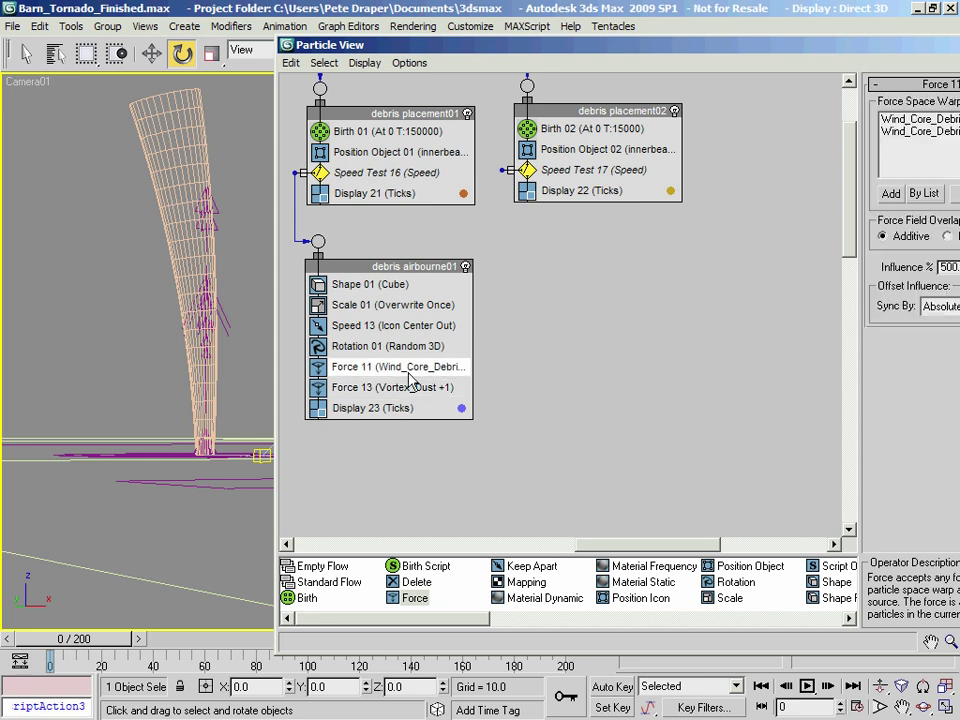
pyautogui.moveTo(789, 46); pyautogui.dragTo(684, 35)
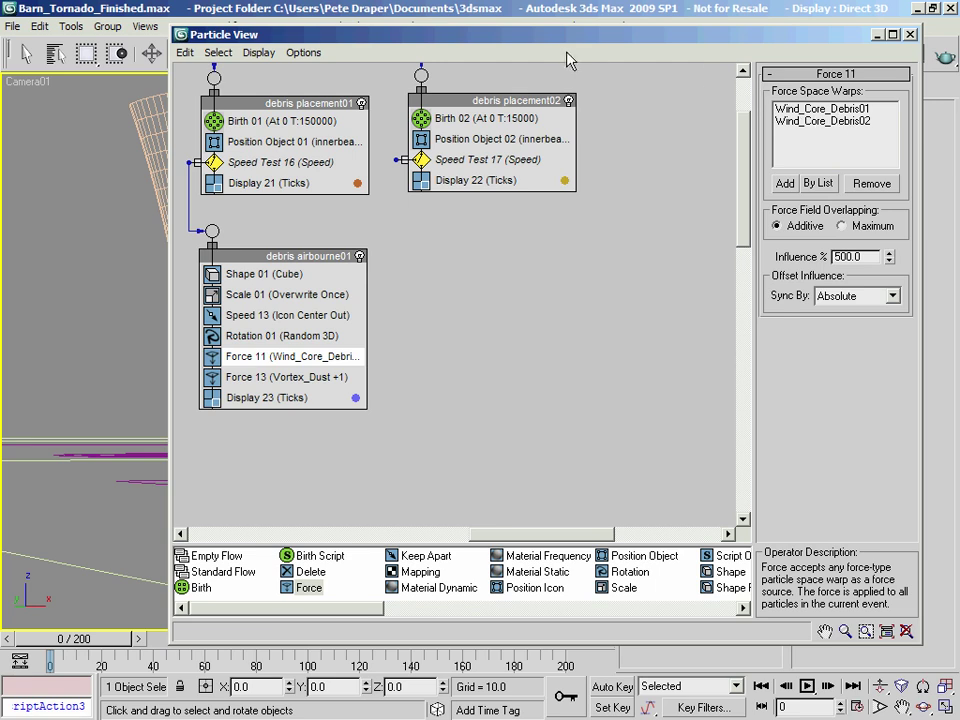
pyautogui.moveTo(555, 41); pyautogui.dragTo(670, 43)
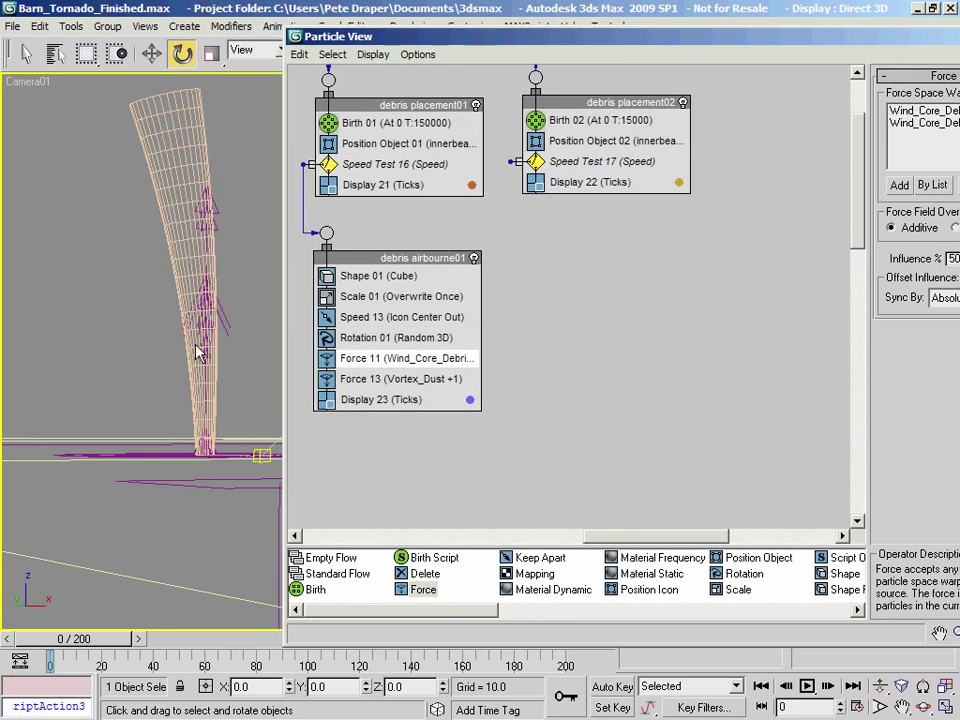
pyautogui.click(403, 377)
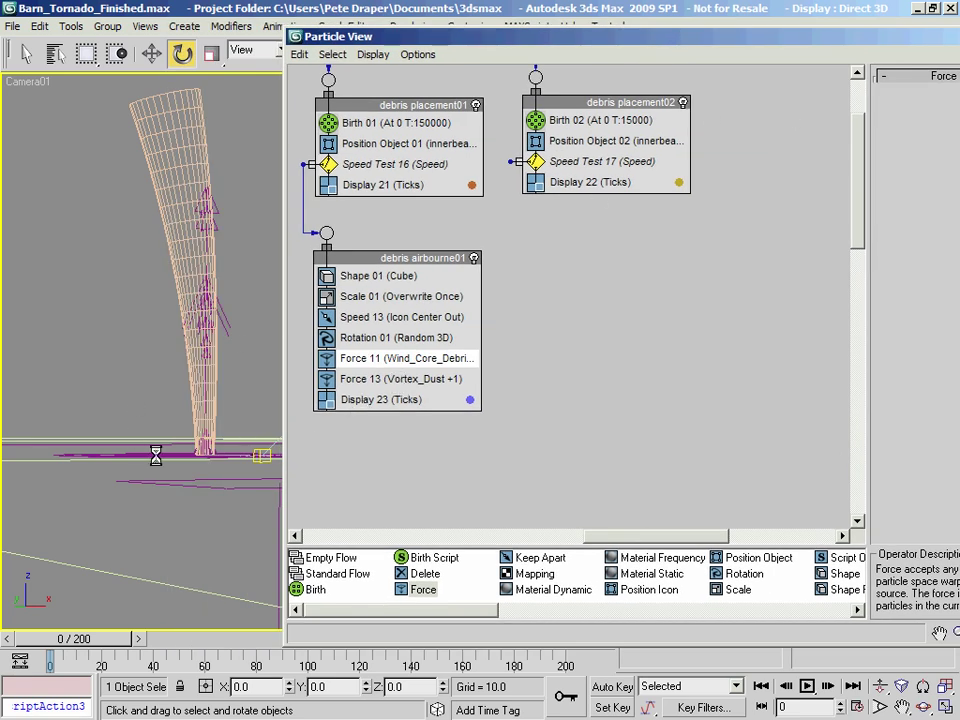
pyautogui.moveTo(484, 40); pyautogui.dragTo(387, 32)
pyautogui.moveTo(548, 40); pyautogui.dragTo(535, 40)
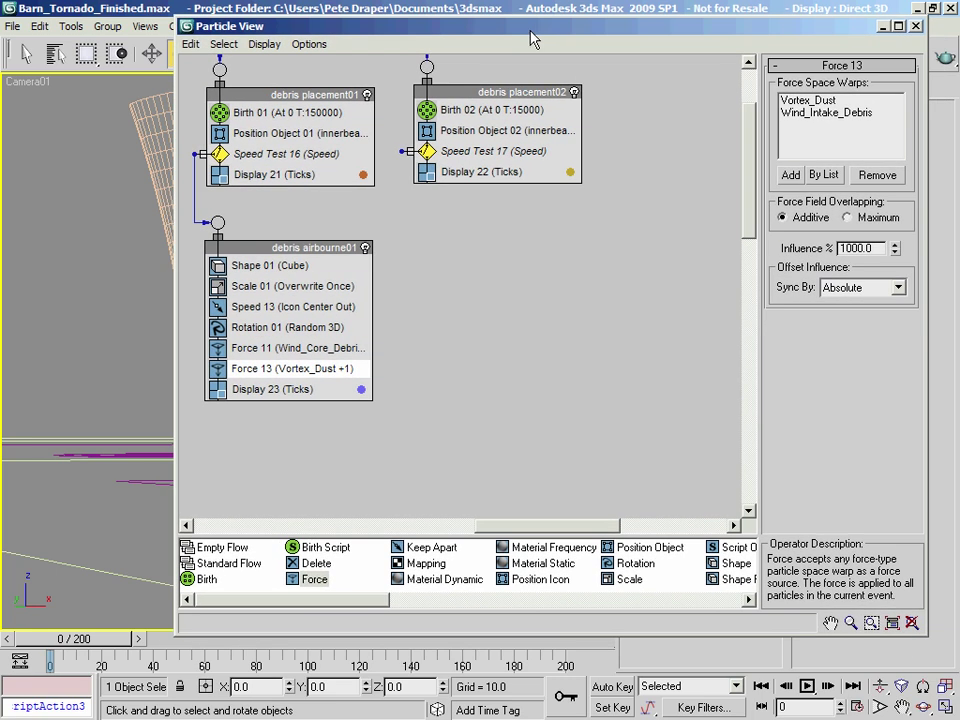
pyautogui.moveTo(851, 249); pyautogui.dragTo(806, 260)
pyautogui.write('5')
pyautogui.press('Return')
# Paste an instance of the roof tiles rip out event's Collision test into debris airbourne01 and place it below the Vortex_Dust Force operator
pyautogui.moveTo(350, 446); pyautogui.dragTo(611, 300, button='middle')
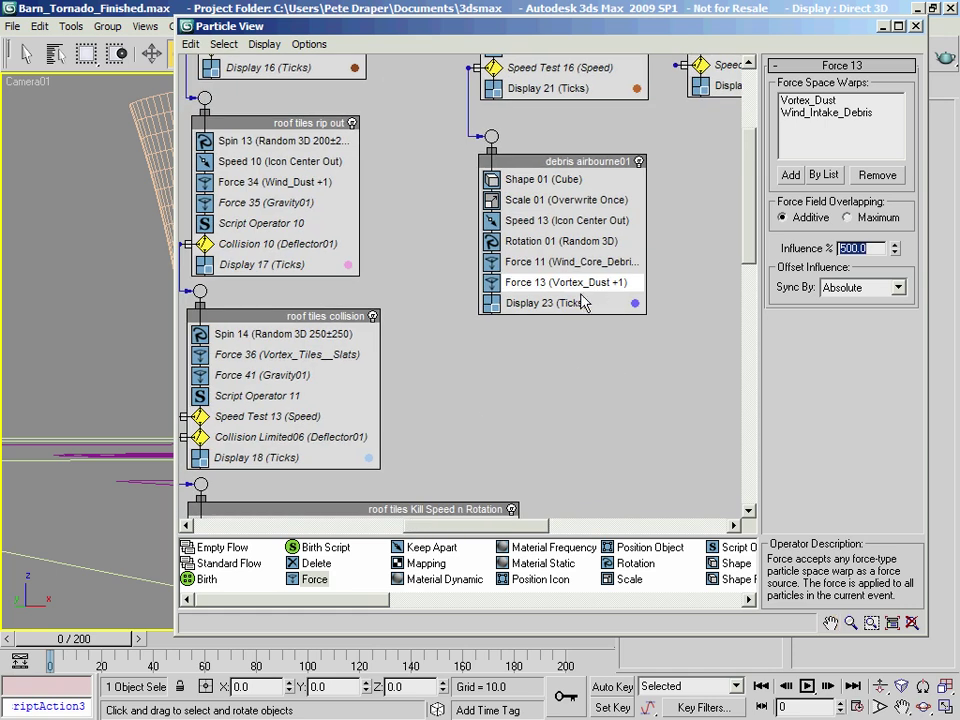
pyautogui.moveTo(384, 443); pyautogui.dragTo(528, 428, button='middle')
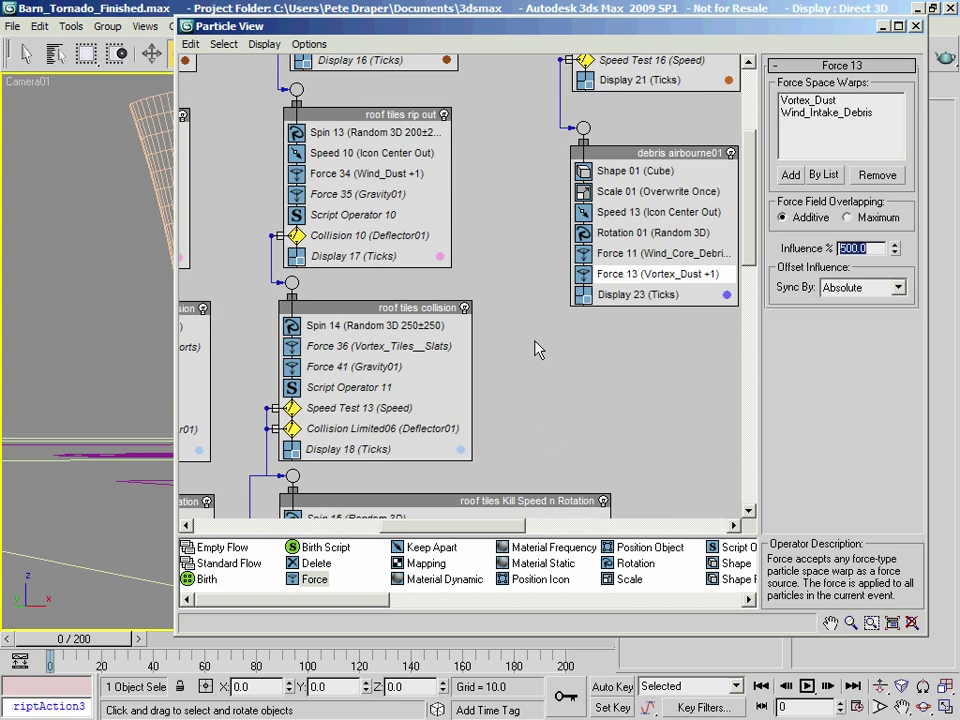
pyautogui.click(364, 238)
pyautogui.rightClick(364, 240)
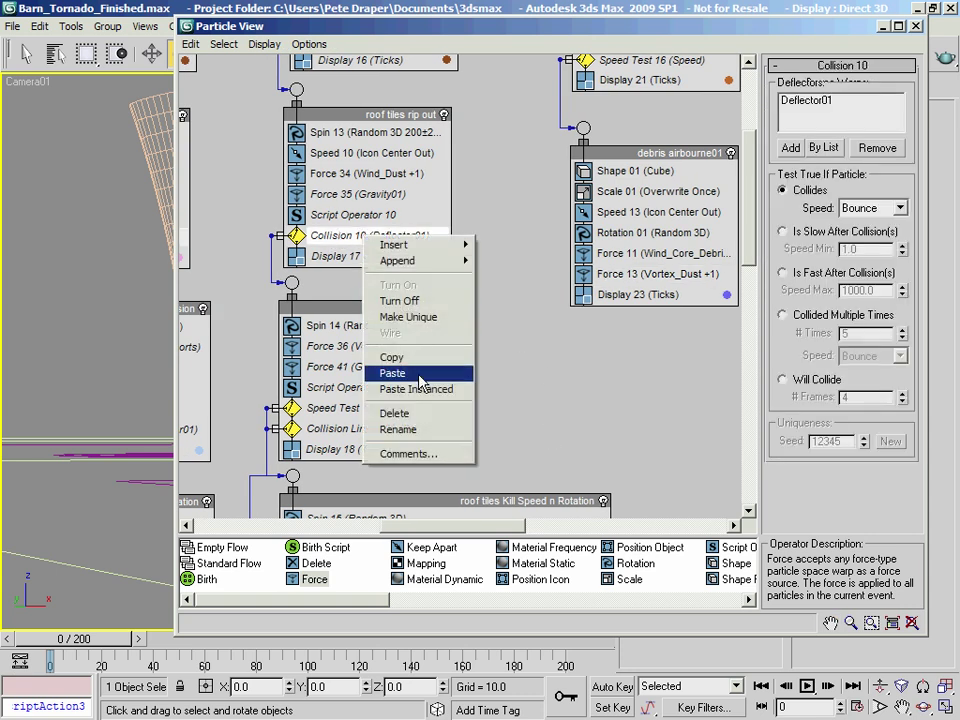
pyautogui.click(400, 356)
pyautogui.rightClick(633, 273)
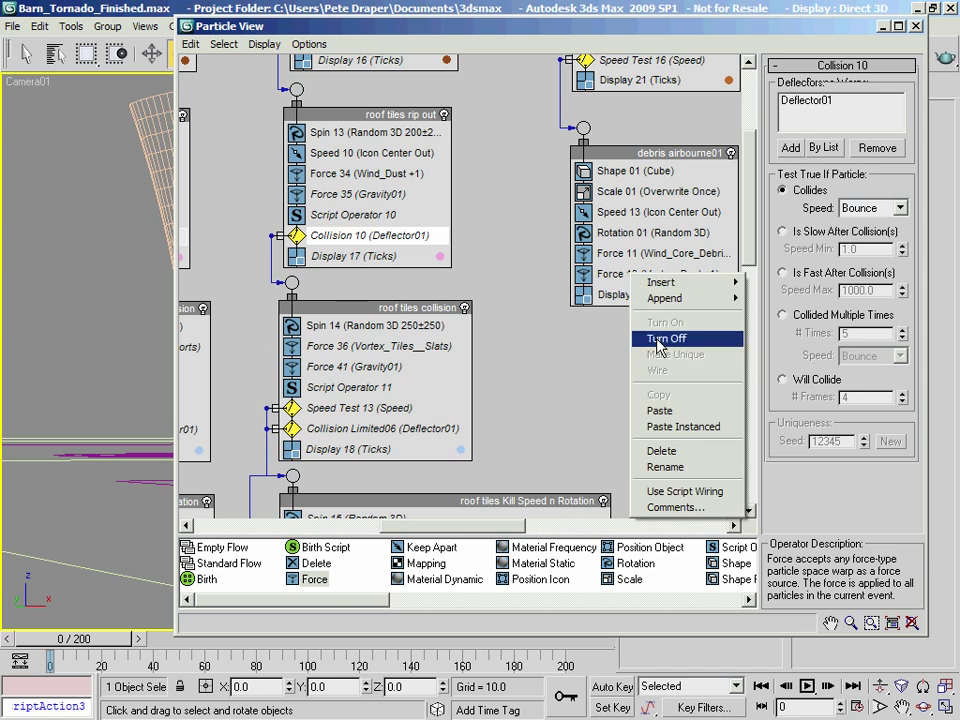
pyautogui.click(667, 428)
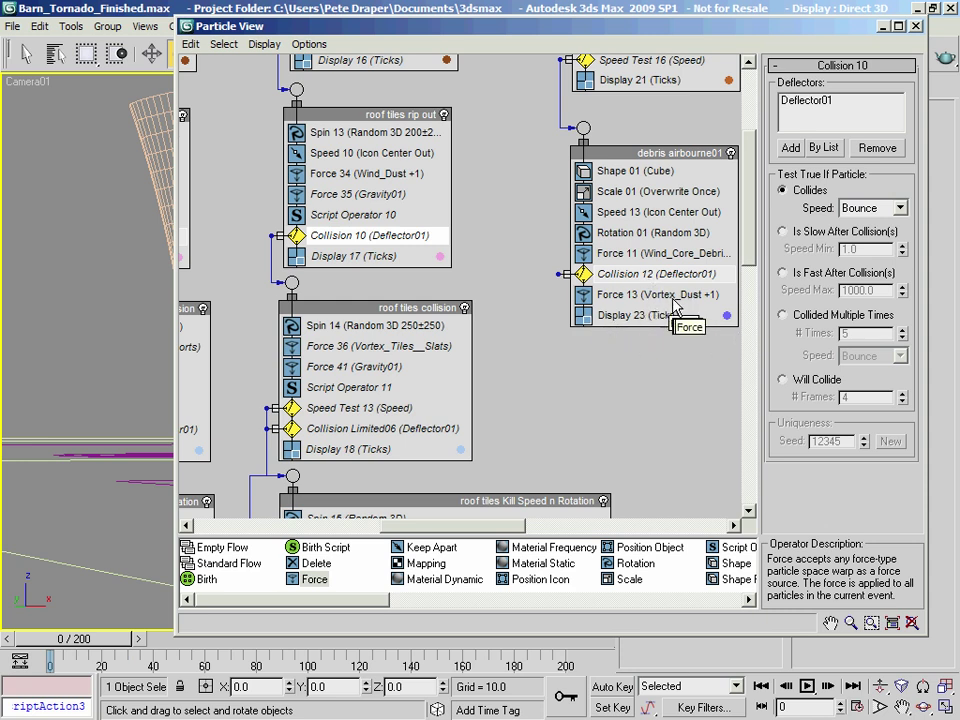
pyautogui.moveTo(640, 277); pyautogui.dragTo(606, 292)
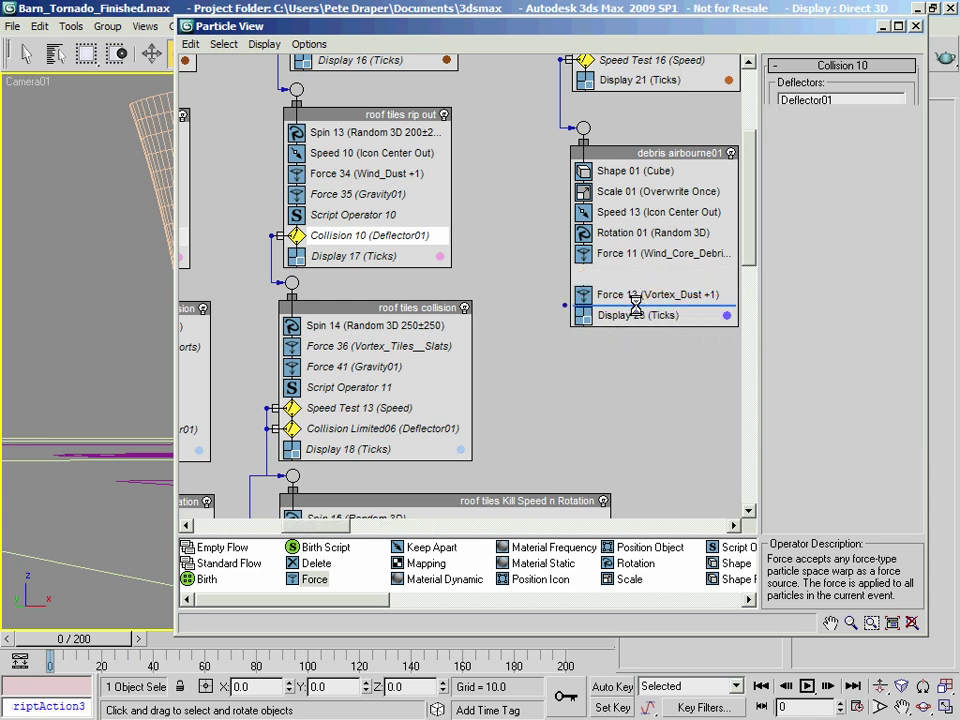
# Add a Delete operator to debris airbourne01 between the Vortex_Dust Force operator and the Collision test
pyautogui.moveTo(626, 344); pyautogui.dragTo(564, 336, button='middle')
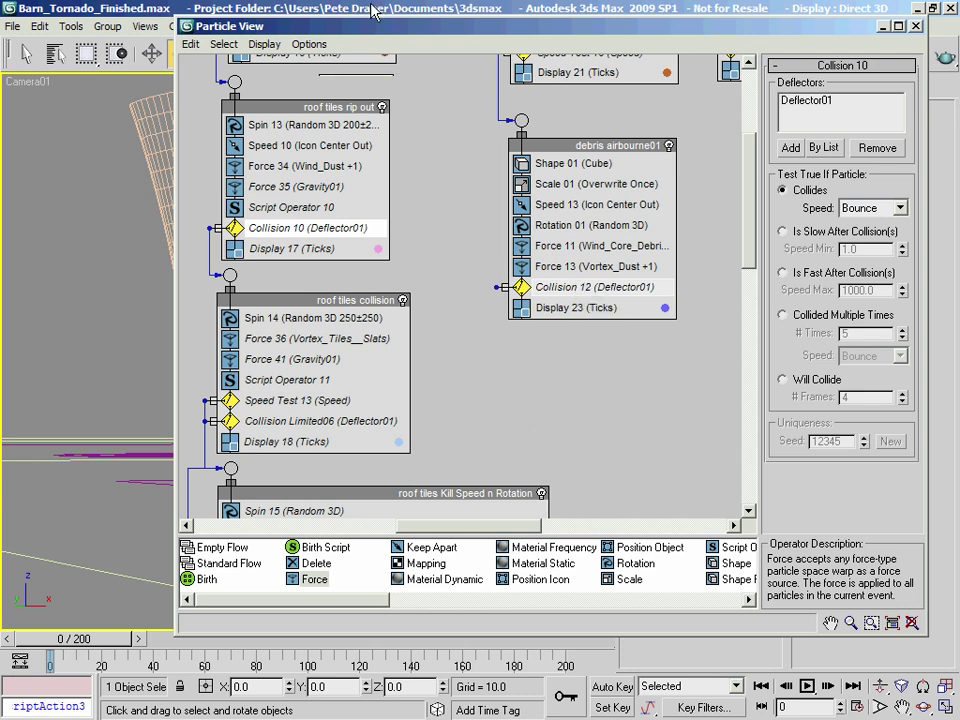
pyautogui.moveTo(366, 30); pyautogui.dragTo(534, 11)
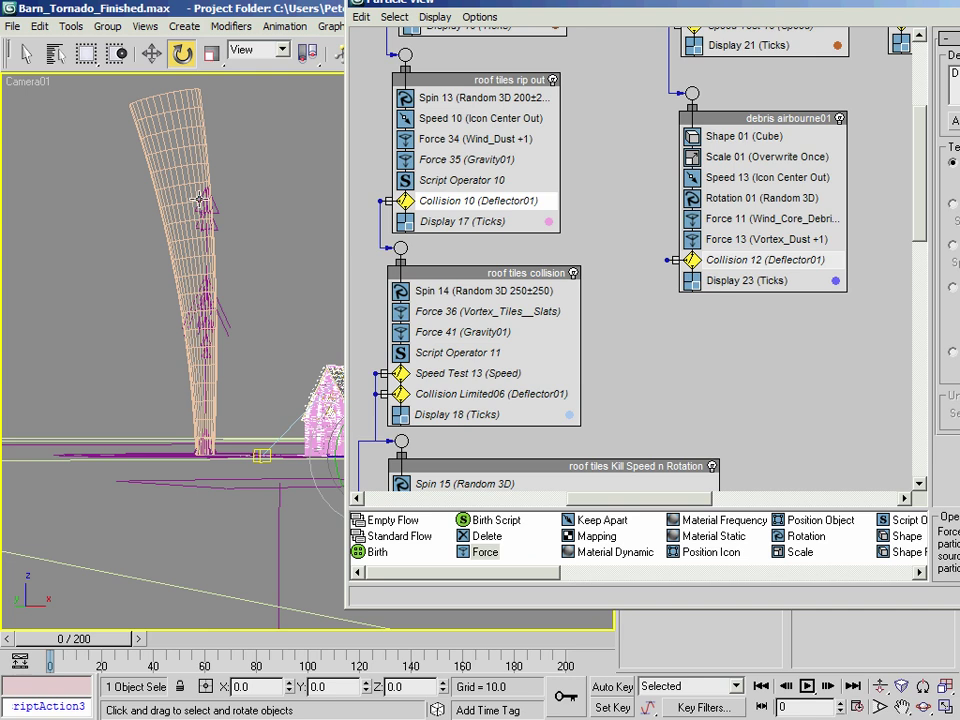
pyautogui.moveTo(733, 403); pyautogui.dragTo(512, 330, button='middle')
pyautogui.moveTo(487, 536); pyautogui.dragTo(541, 225)
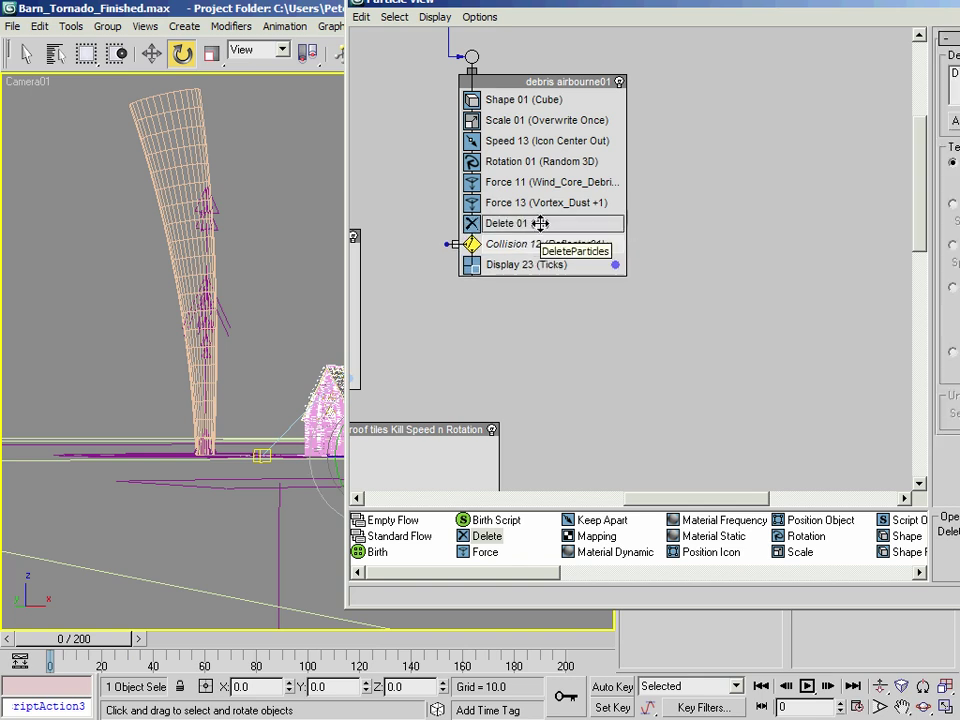
pyautogui.click(538, 224)
# Set the Delete operator to remove particles By Particle Age with a life span of 125 and a variation of 50
pyautogui.moveTo(634, 6); pyautogui.dragTo(421, 33)
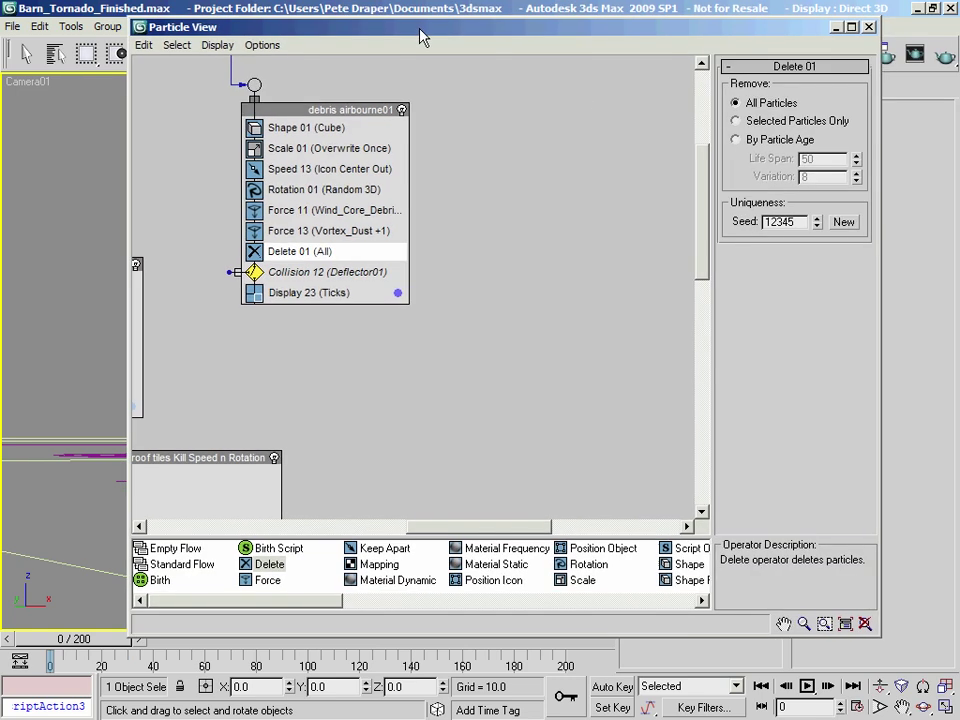
pyautogui.click(783, 141)
pyautogui.doubleClick(820, 159)
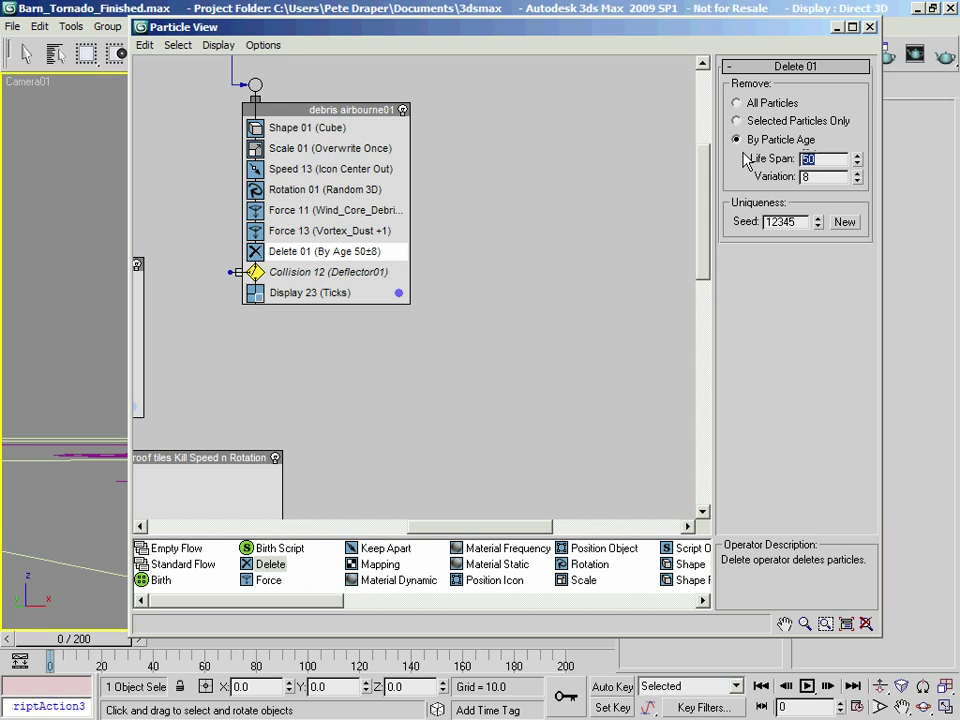
pyautogui.write('125')
pyautogui.press('Return')
pyautogui.press('Tab')
pyautogui.press('Return')
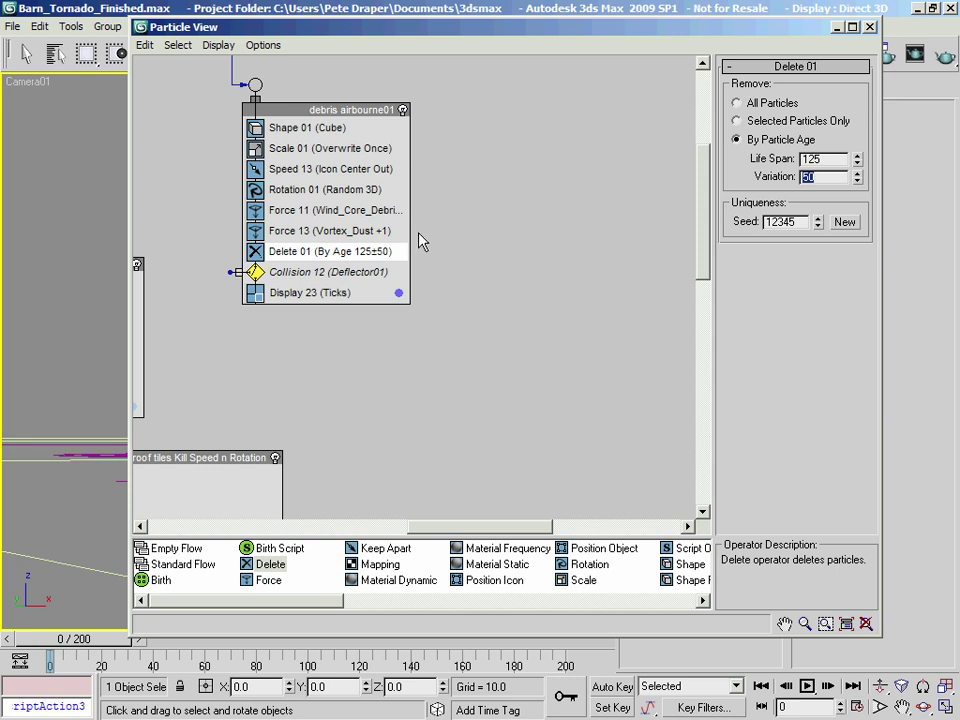
# Set the display type of the debris airbourne01 event's Display operator to Dots
pyautogui.click(309, 294)
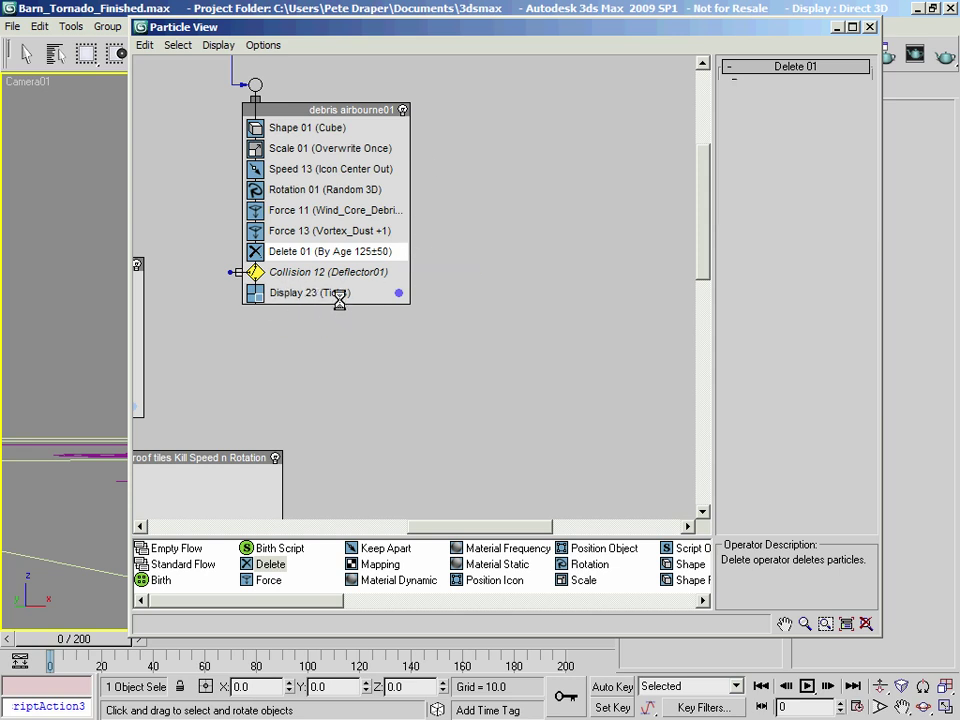
pyautogui.moveTo(434, 151); pyautogui.dragTo(478, 363, button='middle')
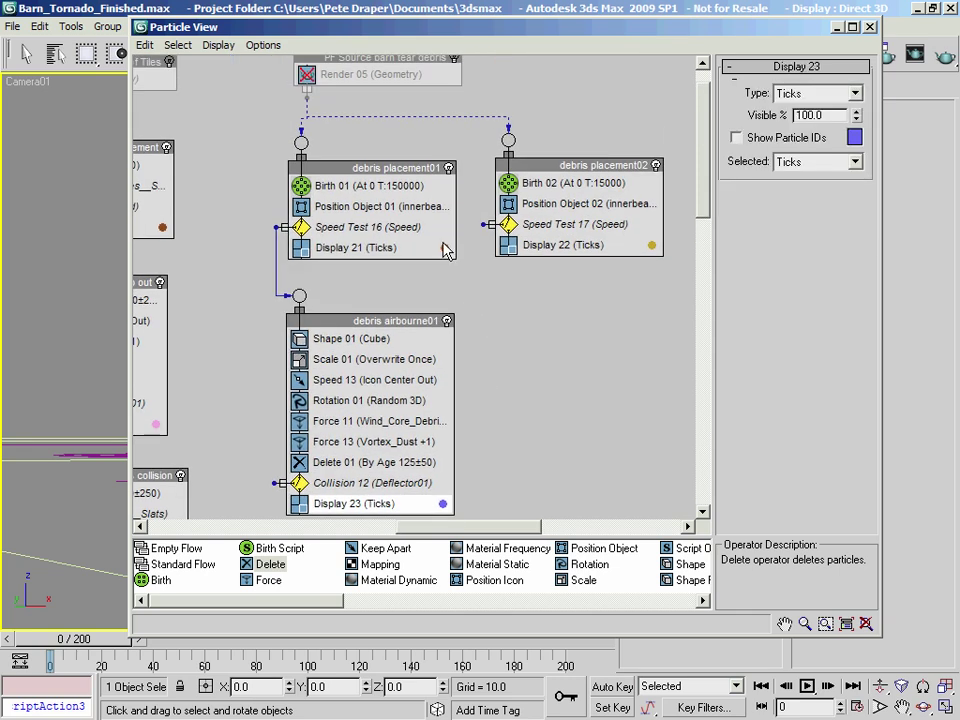
pyautogui.moveTo(434, 258); pyautogui.dragTo(454, 296, button='middle')
pyautogui.moveTo(416, 142); pyautogui.dragTo(427, 148, button='middle')
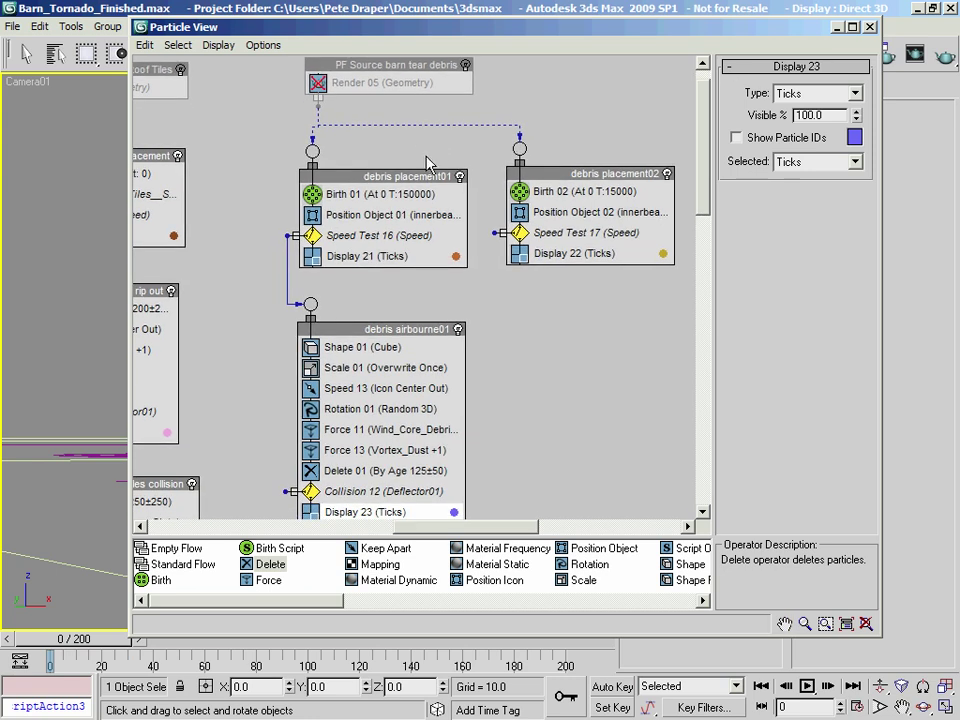
pyautogui.moveTo(531, 636); pyautogui.dragTo(532, 718)
pyautogui.moveTo(557, 452); pyautogui.dragTo(527, 470, button='middle')
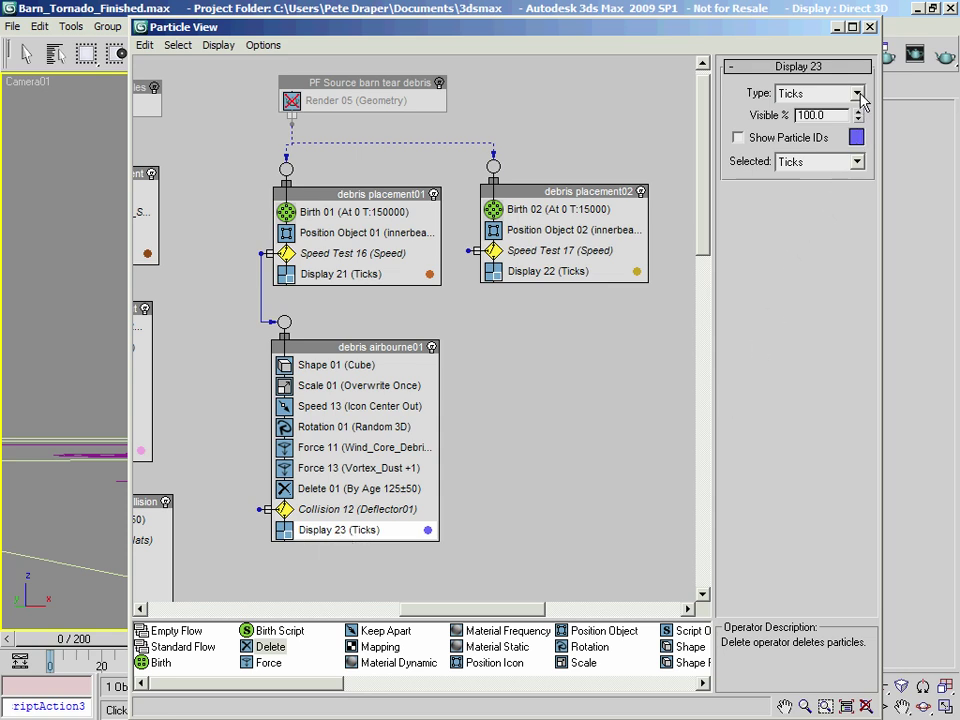
pyautogui.moveTo(655, 21); pyautogui.dragTo(650, 60)
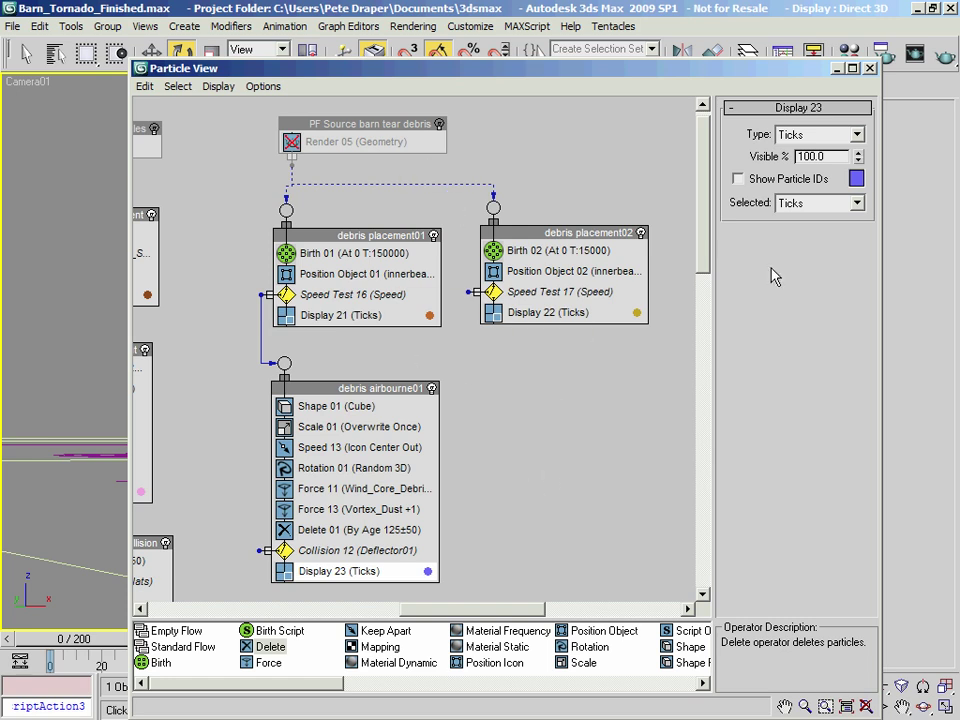
pyautogui.click(857, 134)
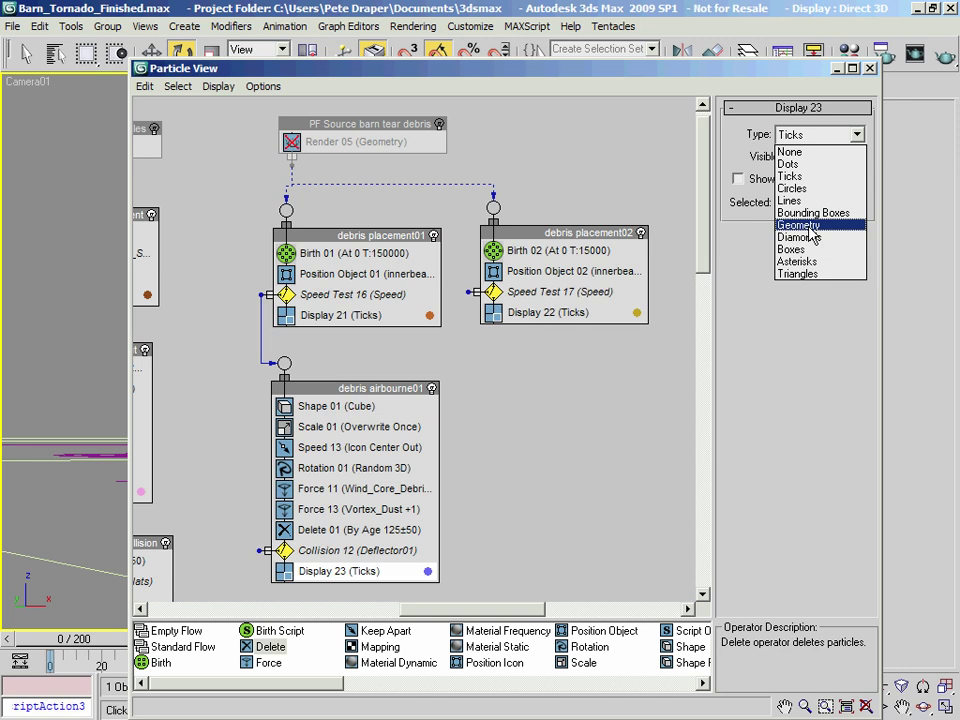
pyautogui.click(820, 164)
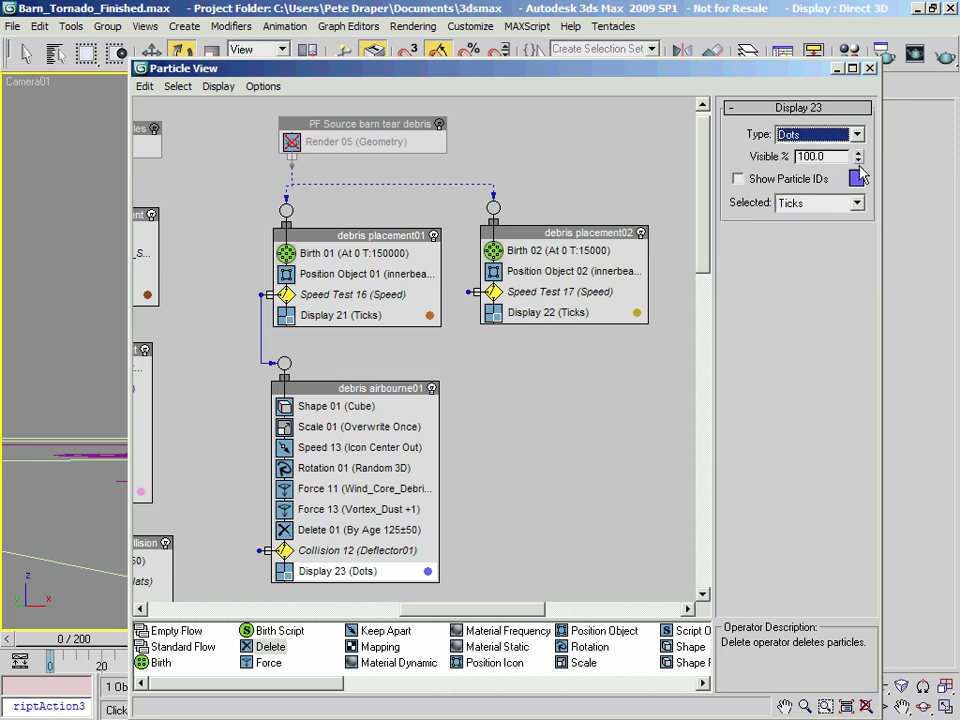
# Set the particle display color of debris airbourne01 to red 150, green 133 and blue 97
pyautogui.click(857, 178)
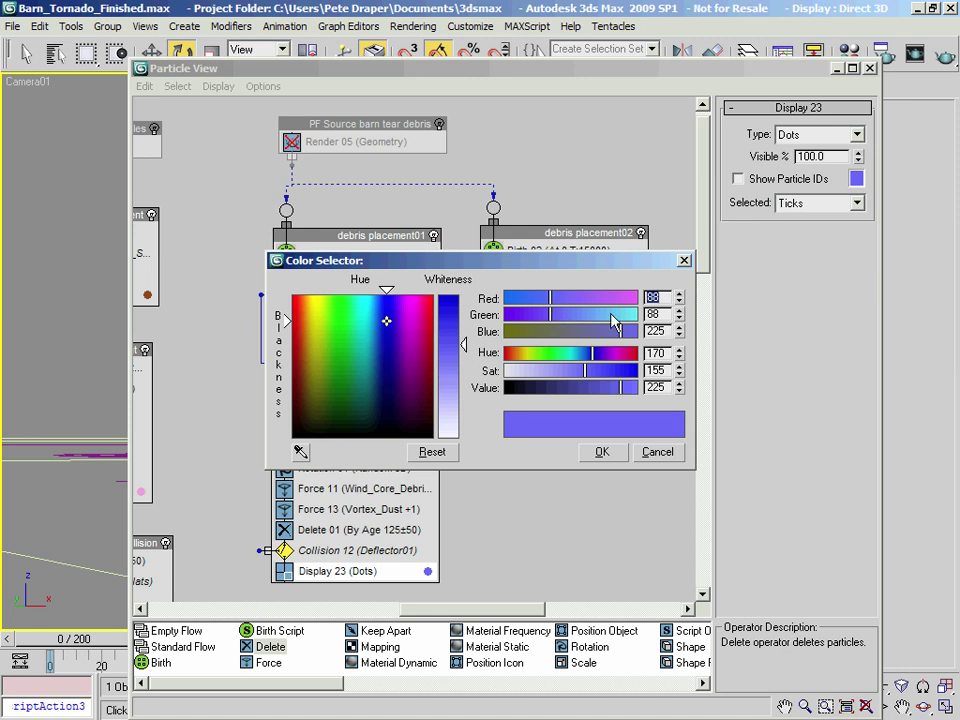
pyautogui.write('150')
pyautogui.press('Tab')
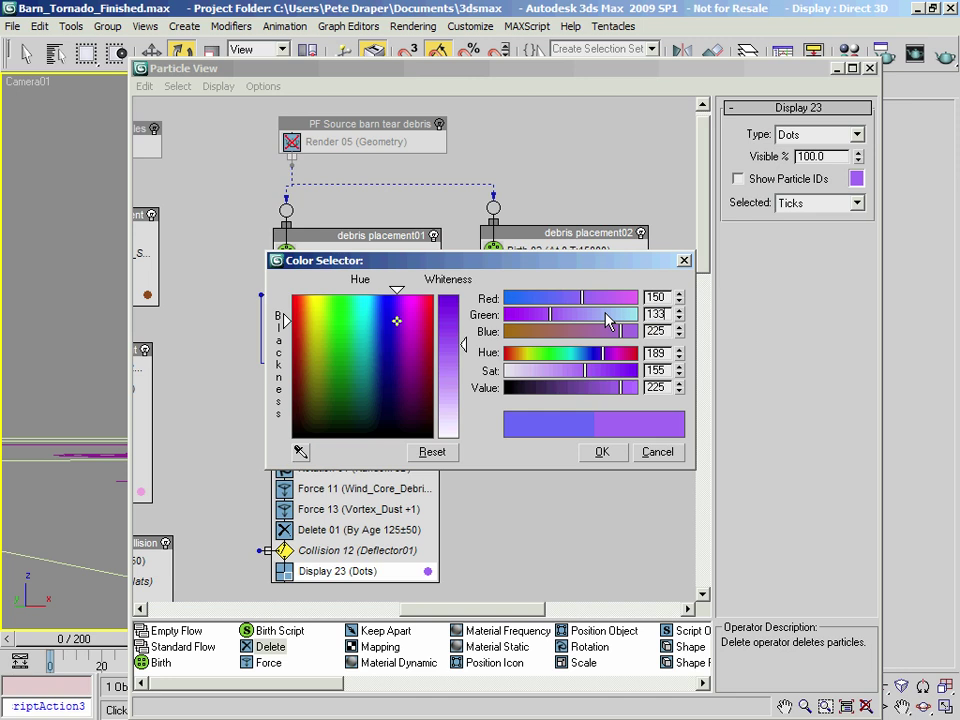
pyautogui.press('Tab')
pyautogui.write('97')
pyautogui.press('Return')
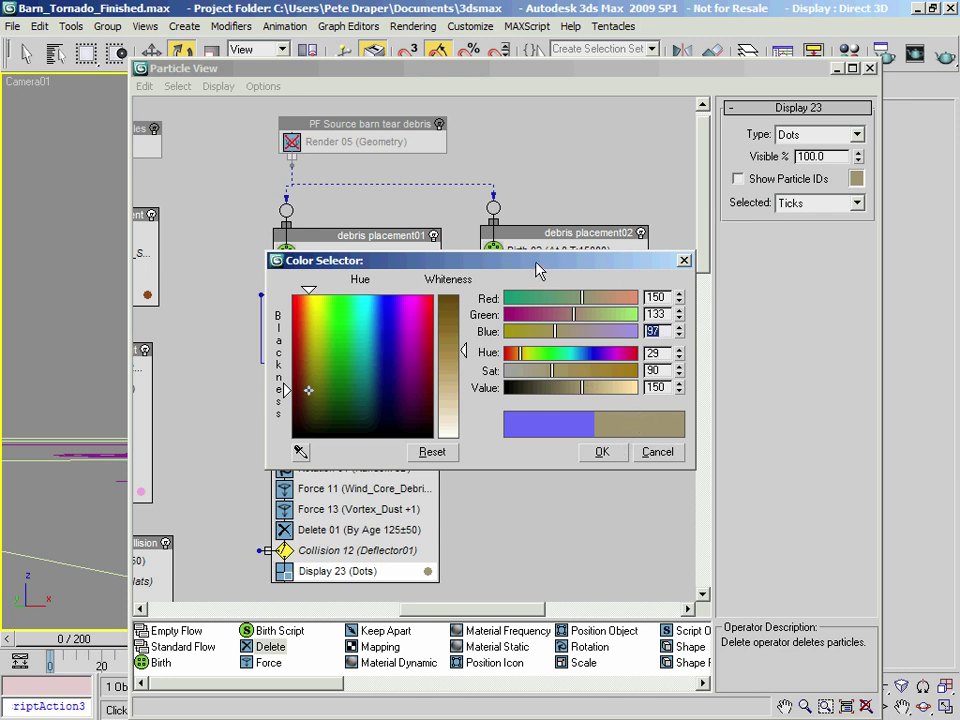
# Accept the new display color and move the debris airbourne01 event slightly closer to debris placement01
pyautogui.moveTo(537, 270); pyautogui.dragTo(634, 279)
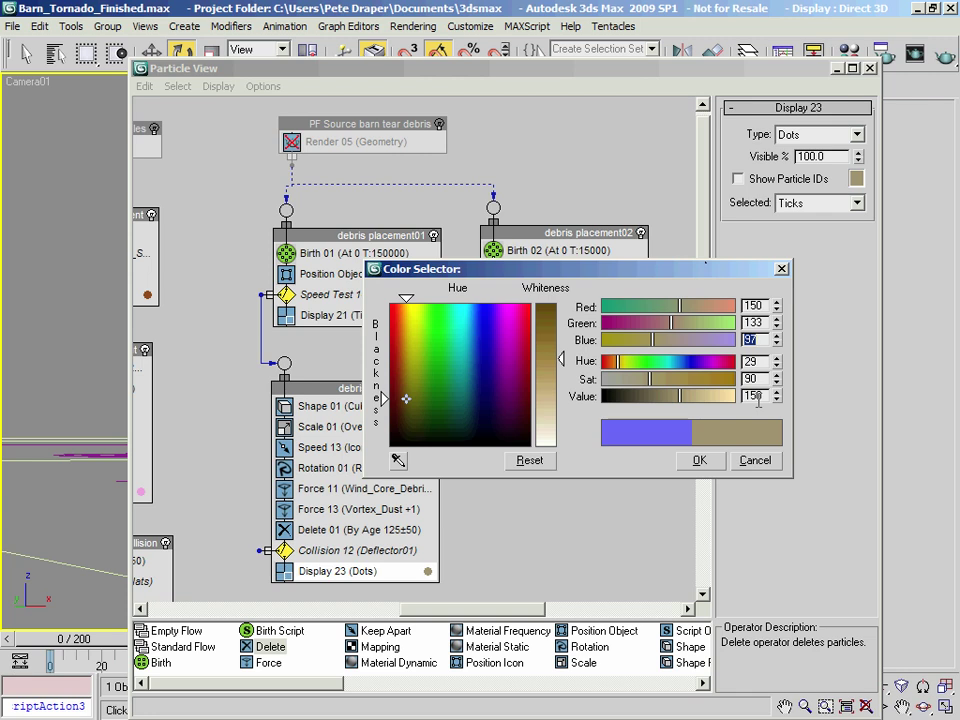
pyautogui.click(712, 465)
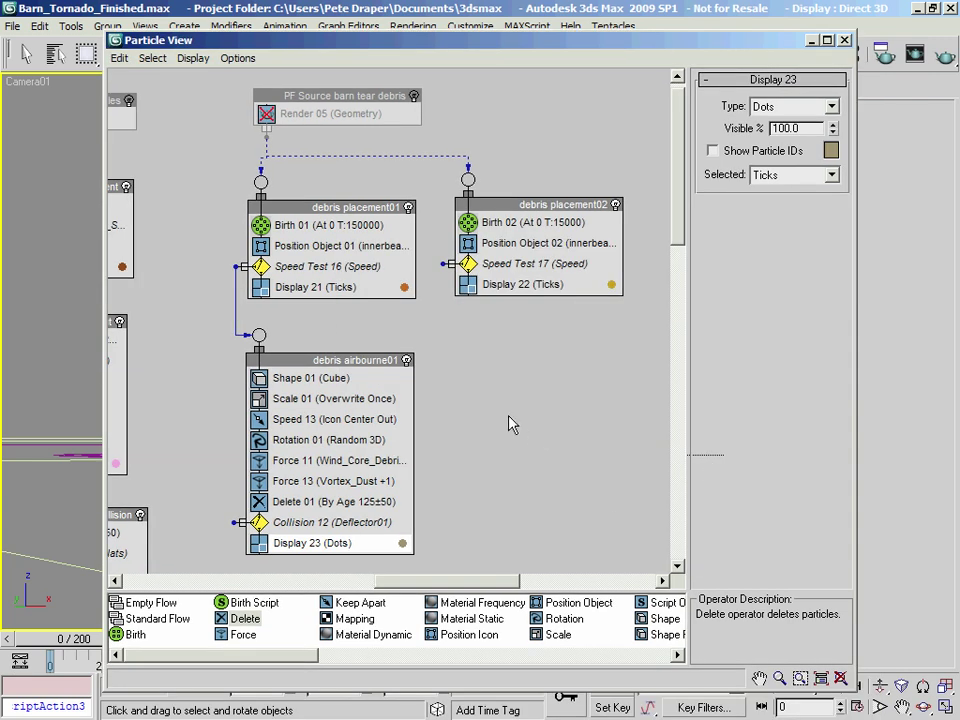
pyautogui.moveTo(531, 369); pyautogui.dragTo(474, 342, button='middle')
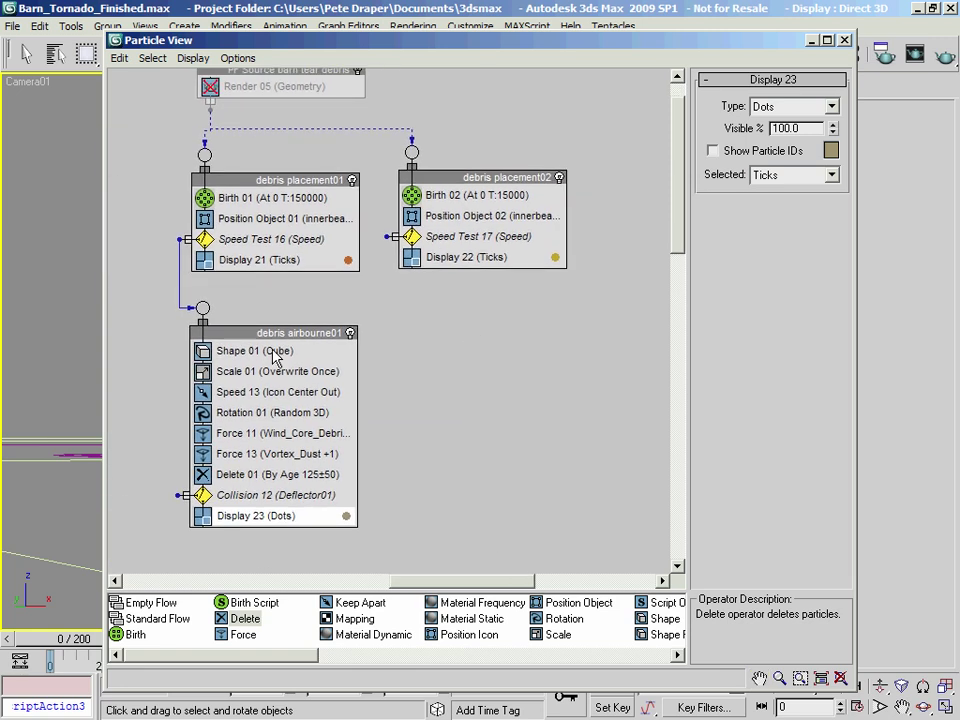
pyautogui.moveTo(258, 332); pyautogui.dragTo(254, 325)
pyautogui.moveTo(256, 323); pyautogui.dragTo(254, 323)
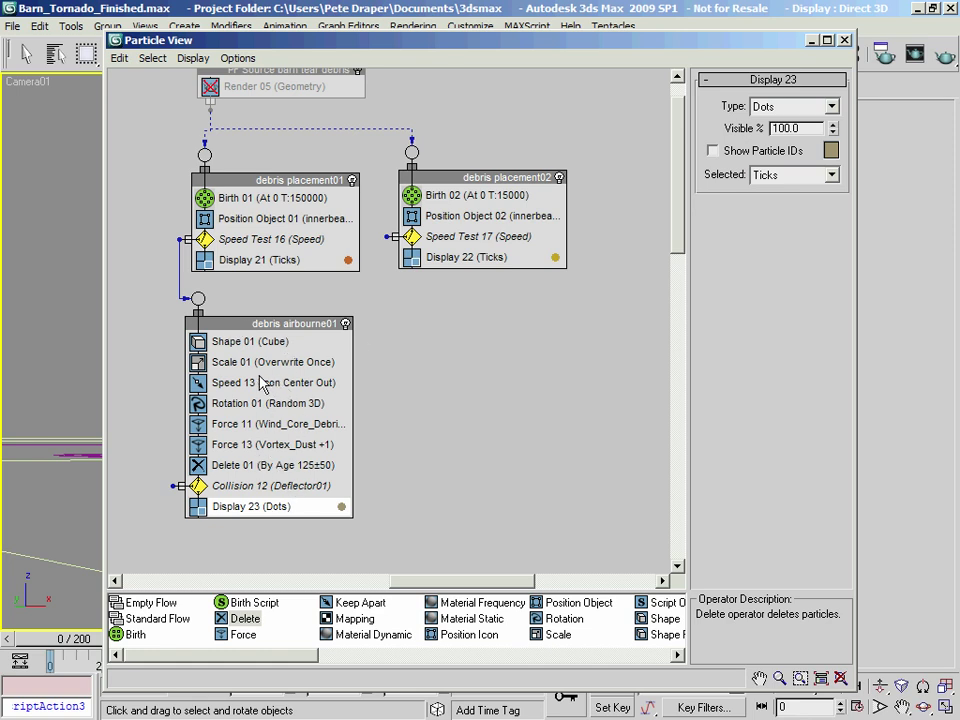
# Clone the debris airbourne01 event with instanced operators beneath debris placement02, and wire the clone to that event's Speed Test
pyautogui.click(249, 318)
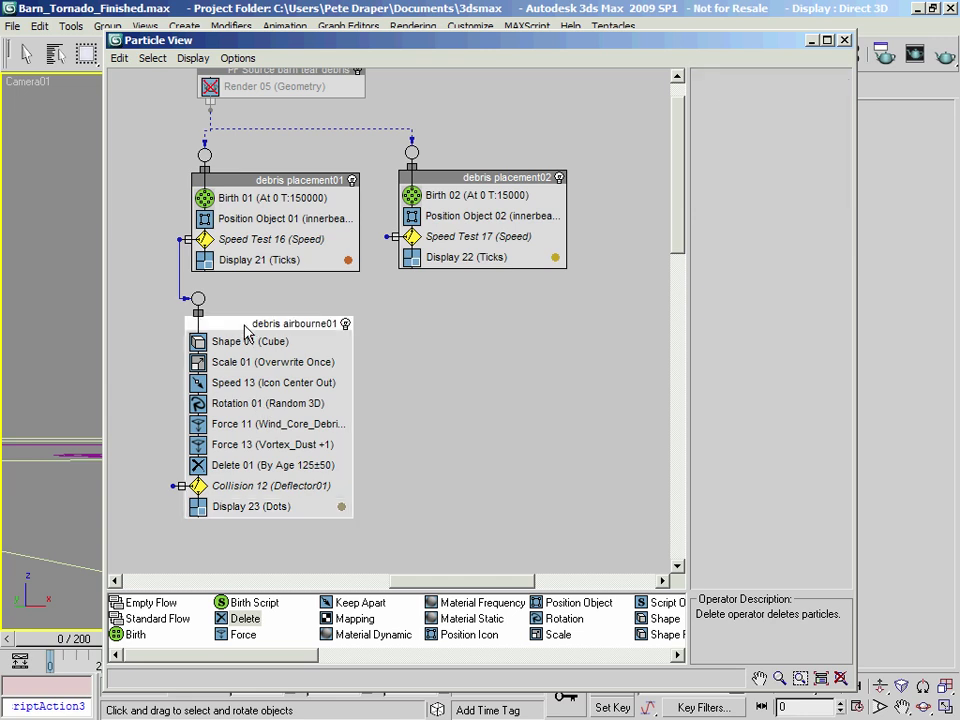
pyautogui.moveTo(236, 326)
pyautogui.keyDown('shift'); pyautogui.mouseDown()
pyautogui.moveTo(379, 358)
pyautogui.moveTo(465, 328)
pyautogui.moveTo(444, 328)
pyautogui.mouseUp(); pyautogui.keyUp('shift')
pyautogui.click(486, 324)
pyautogui.click(422, 425)
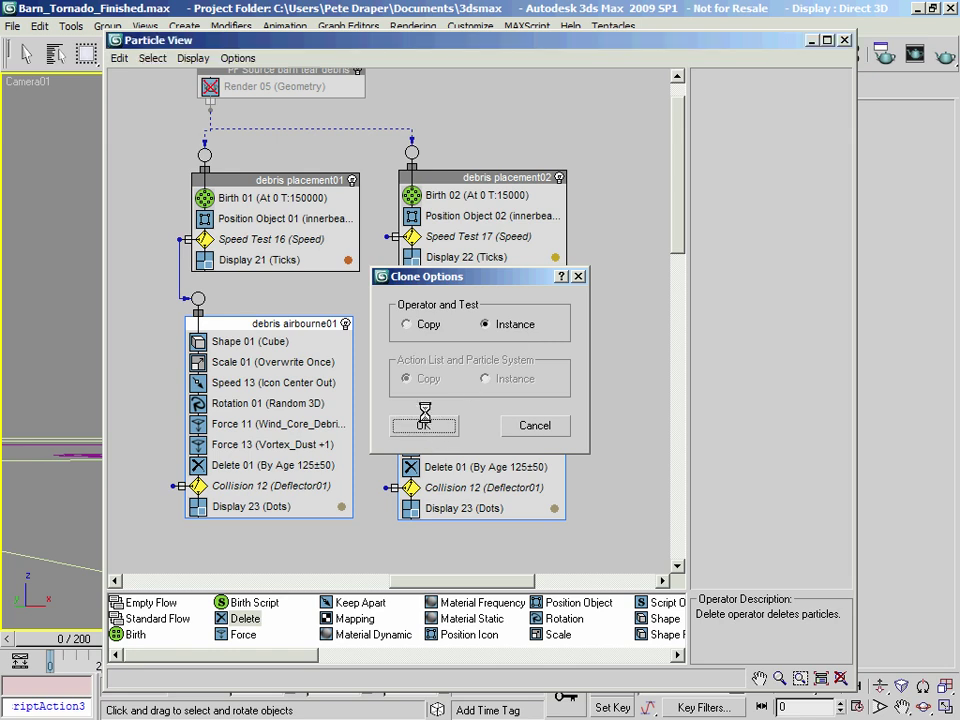
pyautogui.moveTo(388, 237); pyautogui.dragTo(410, 300)
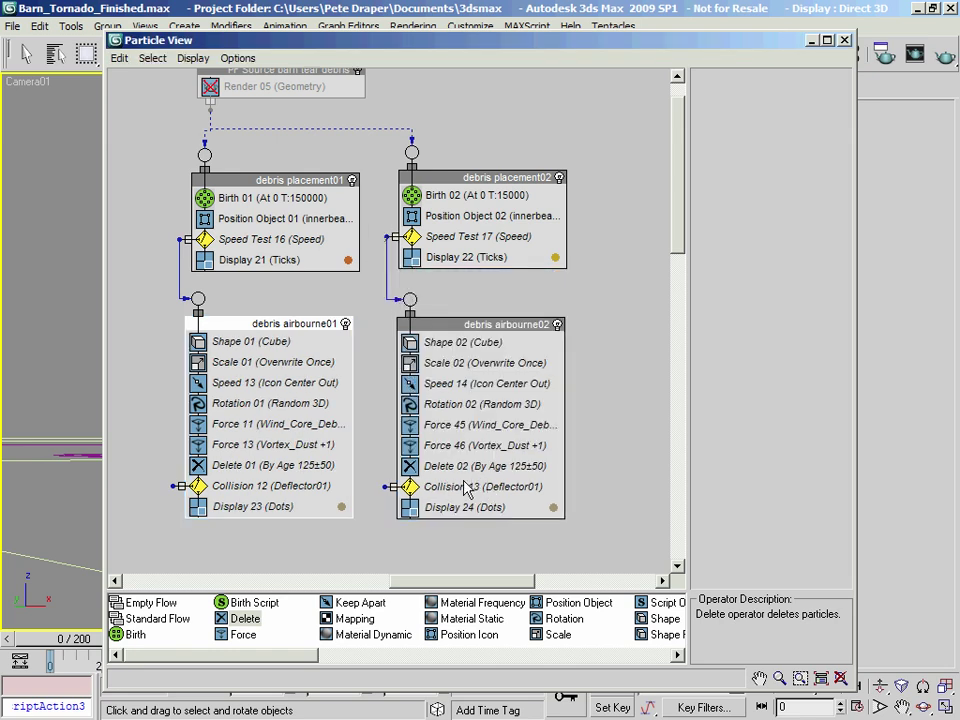
# In debris airbourne02, replace the Delete operator with the Collision test and make the Shape operator unique with a size of 1.25
pyautogui.moveTo(463, 491); pyautogui.dragTo(467, 465)
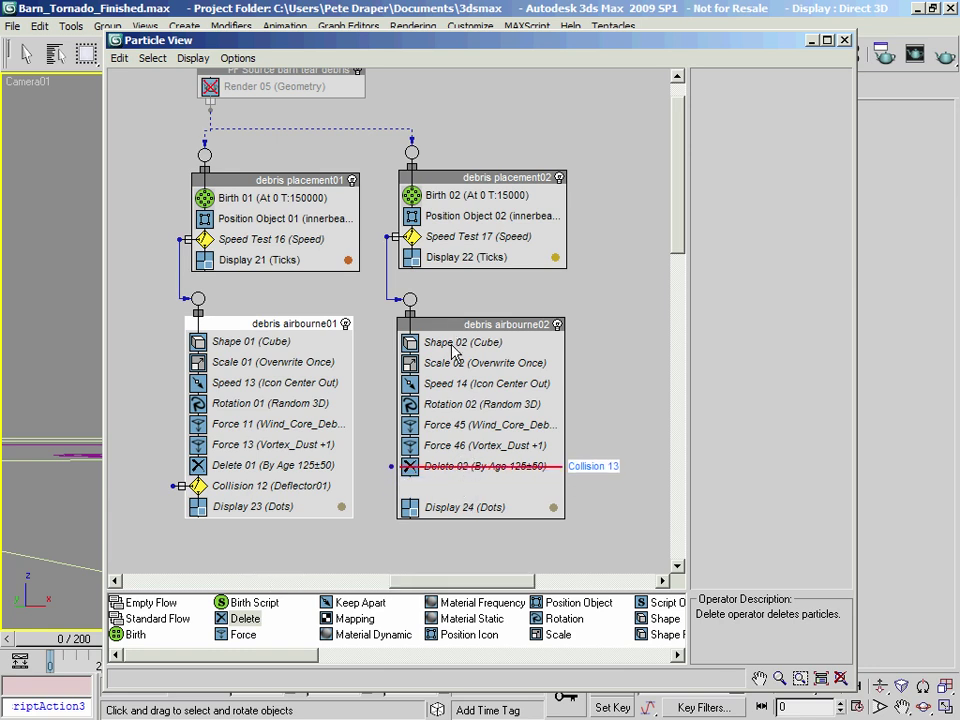
pyautogui.click(450, 343)
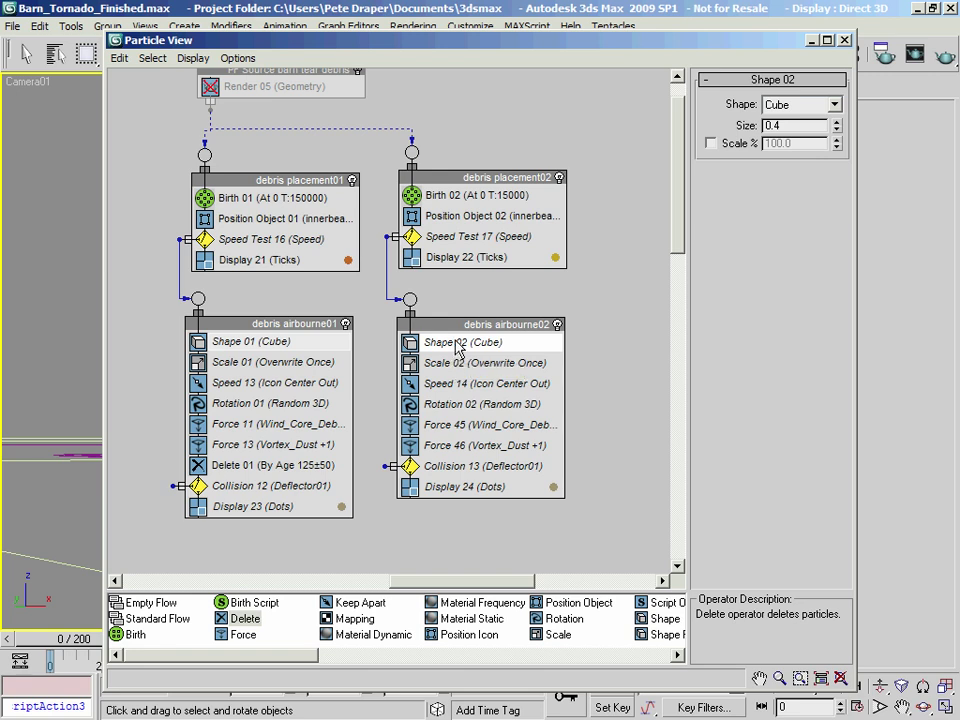
pyautogui.rightClick(477, 344)
pyautogui.click(554, 425)
pyautogui.moveTo(790, 125); pyautogui.dragTo(686, 118)
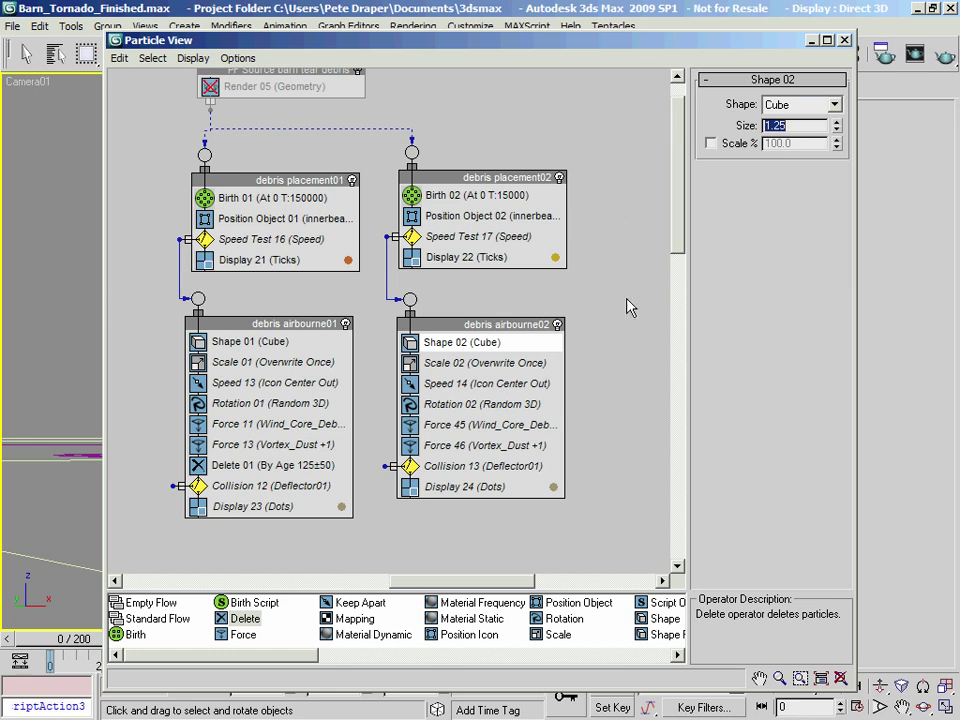
# Make the Speed operator of debris airbourne02 unique and set speed 50, variation 50 and divergence 20
pyautogui.click(473, 384)
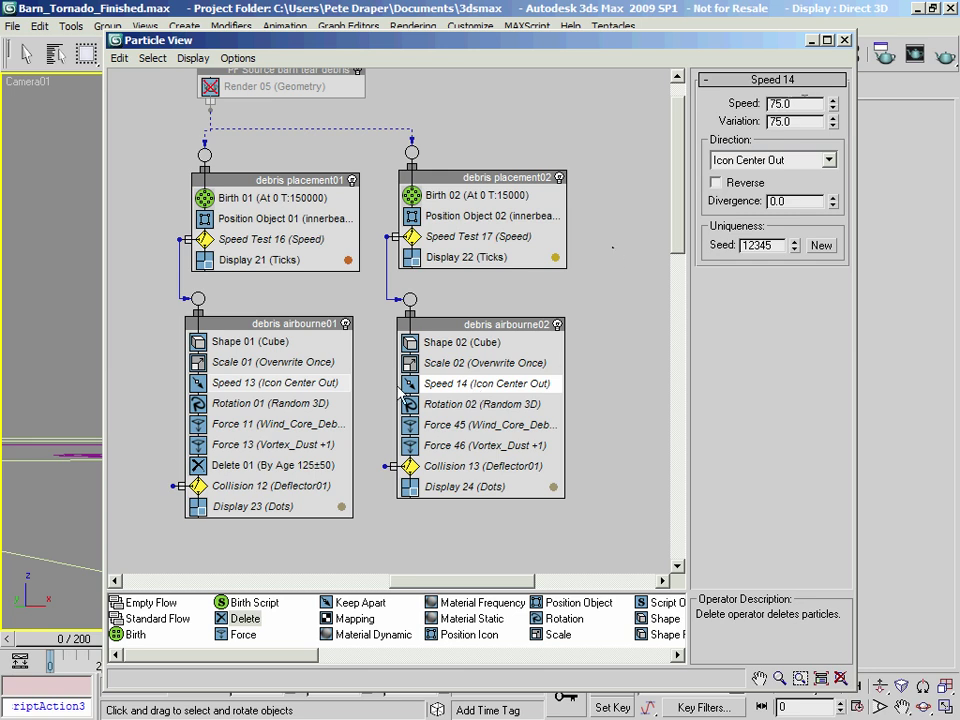
pyautogui.rightClick(476, 385)
pyautogui.click(536, 466)
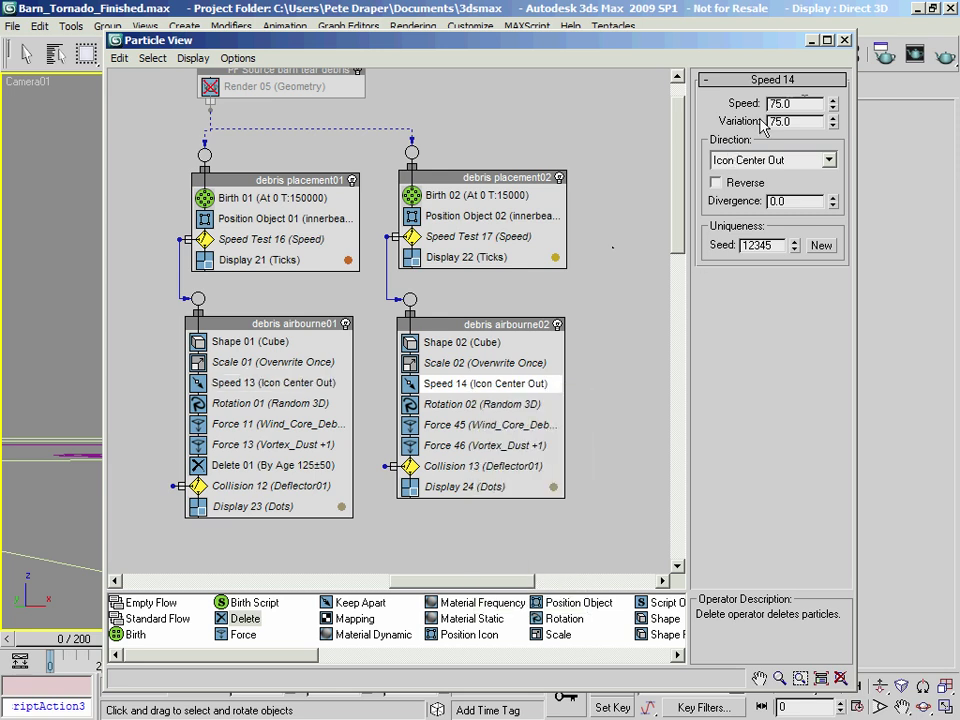
pyautogui.doubleClick(790, 104)
pyautogui.write('50')
pyautogui.press('Tab')
pyautogui.write('50')
pyautogui.press('Return')
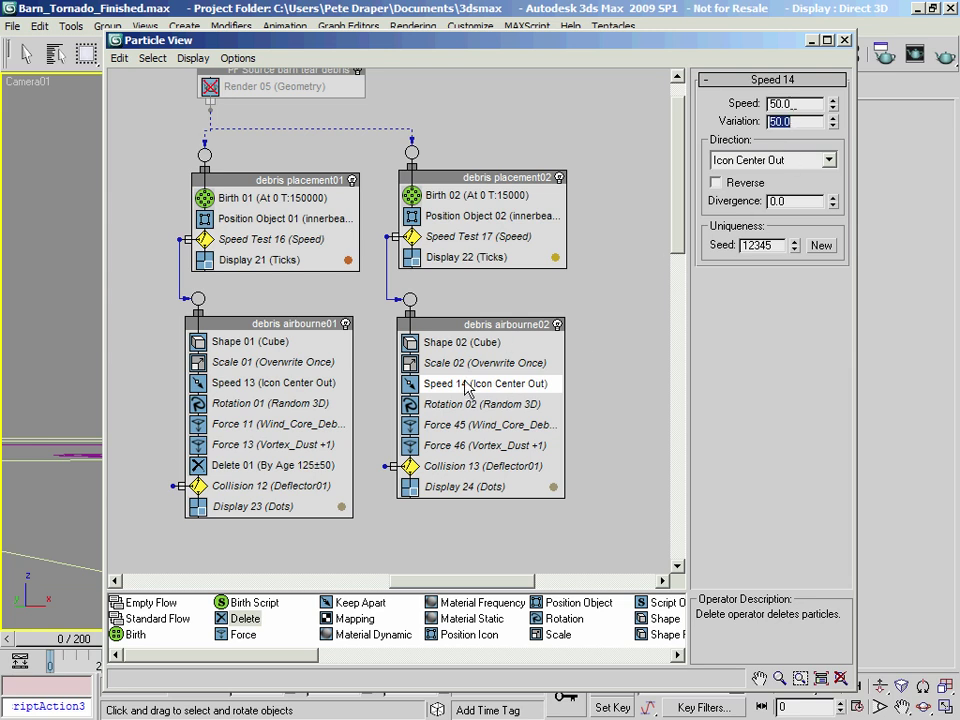
pyautogui.click(800, 202)
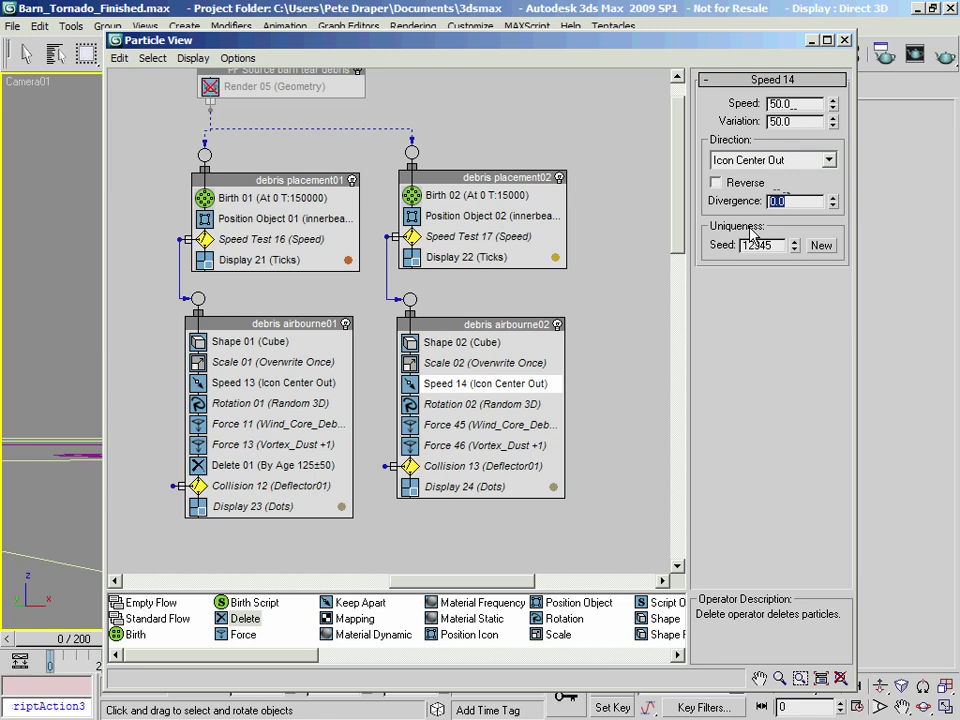
pyautogui.write('20')
pyautogui.press('Return')
# Set the divergence of the Speed operator in debris airbourne01 to 10
pyautogui.click(268, 383)
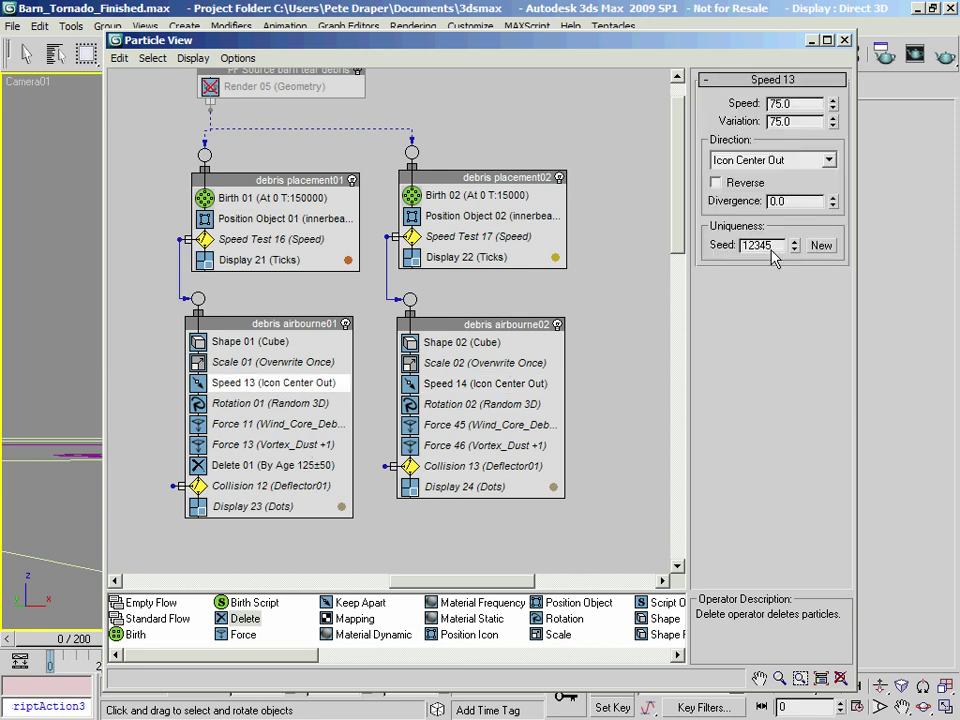
pyautogui.moveTo(792, 201); pyautogui.dragTo(715, 198)
pyautogui.write('10')
pyautogui.press('Return')
# Replace the Rotation operator in debris airbourne02 with a Spin operator
pyautogui.click(475, 407)
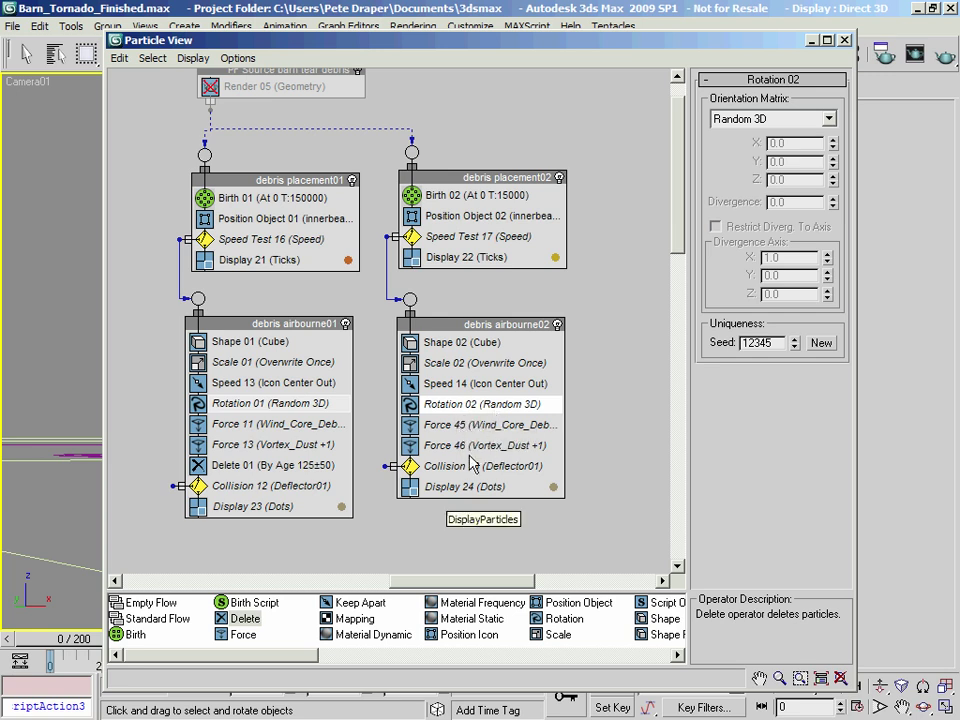
pyautogui.click(404, 656)
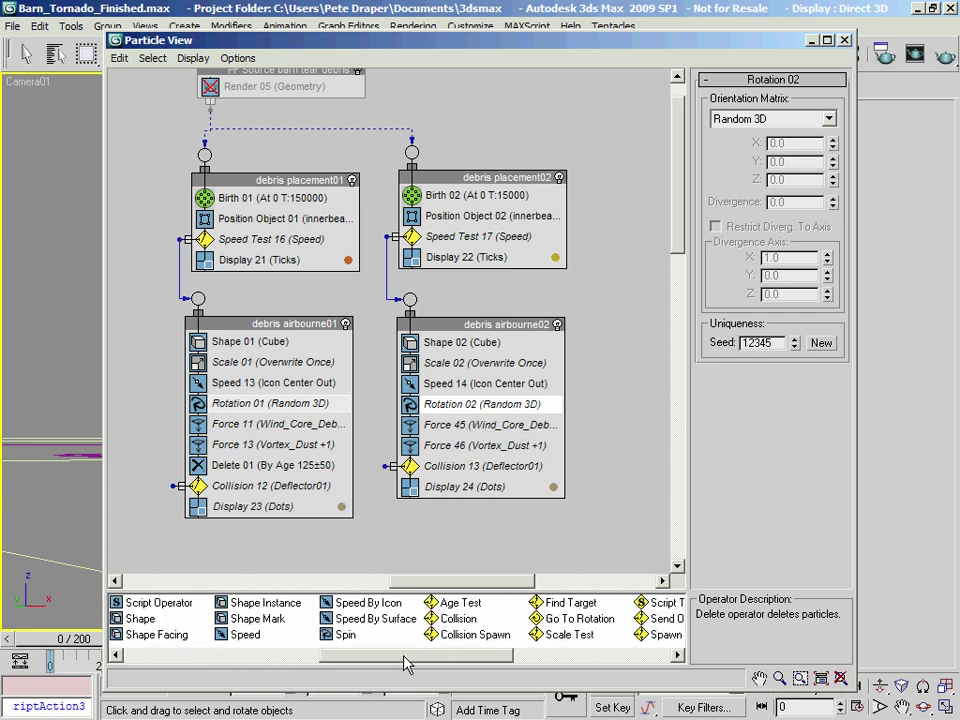
pyautogui.moveTo(337, 645); pyautogui.dragTo(469, 412)
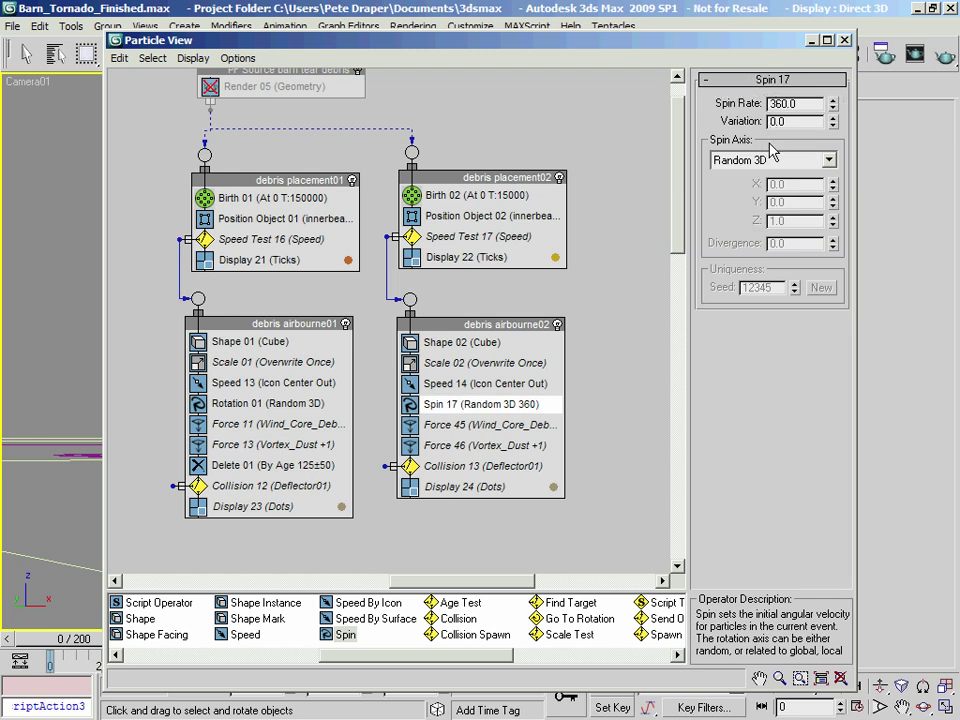
# Set the new Spin operator's spin rate to 250 and its variation to 100
pyautogui.moveTo(802, 103); pyautogui.dragTo(710, 108)
pyautogui.write('250')
pyautogui.press('Tab')
pyautogui.write('100')
pyautogui.press('Return')
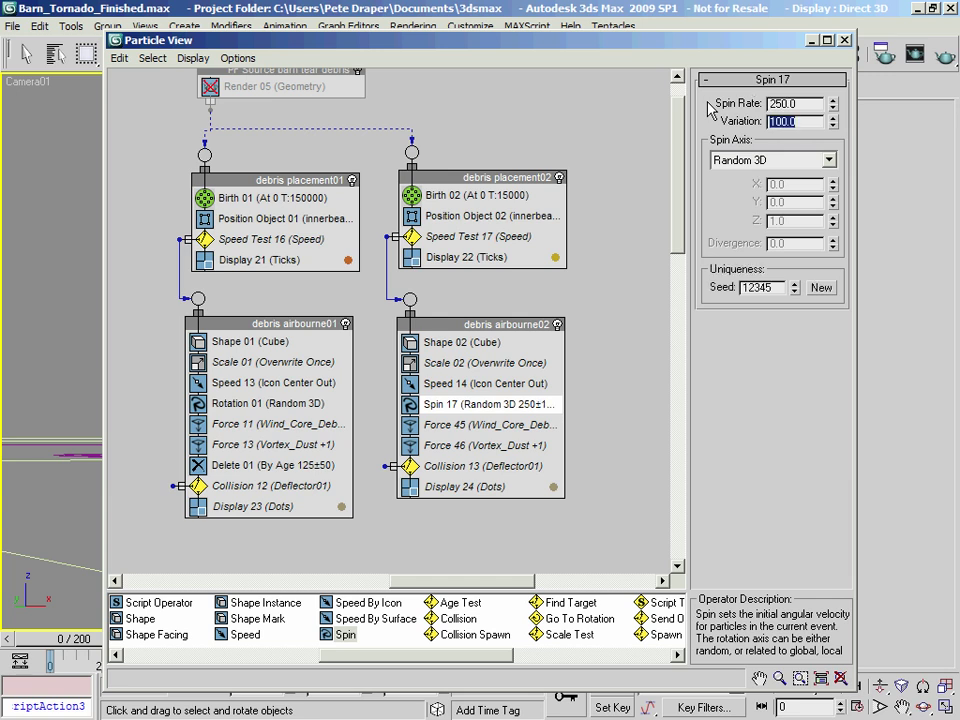
# Delete the Wind_Core_Debris Force operator from debris airbourne02
pyautogui.click(481, 434)
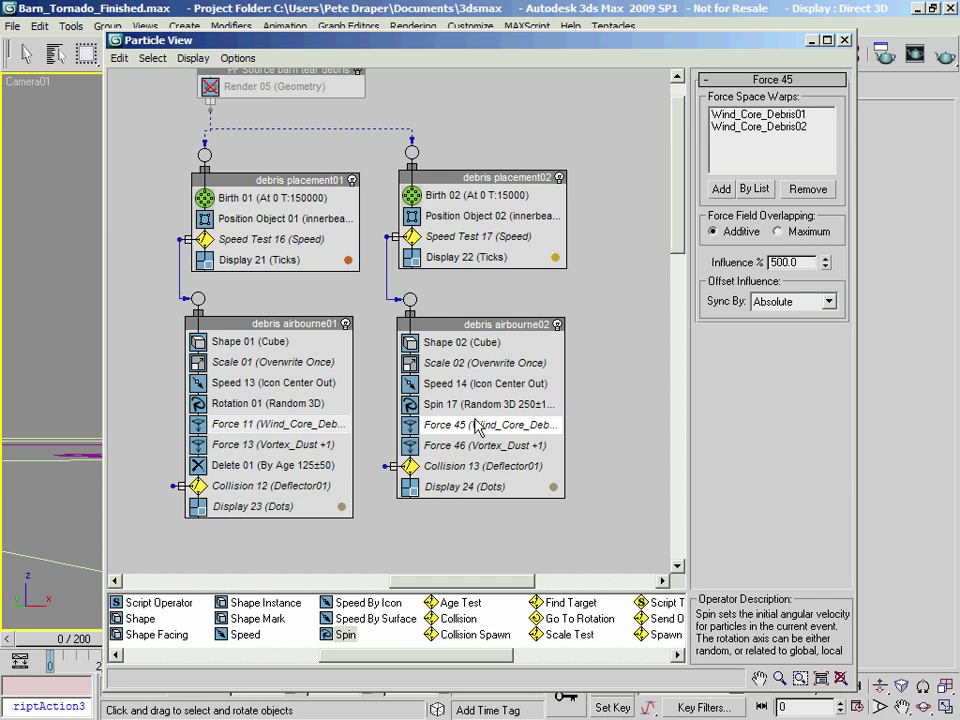
pyautogui.rightClick(485, 431)
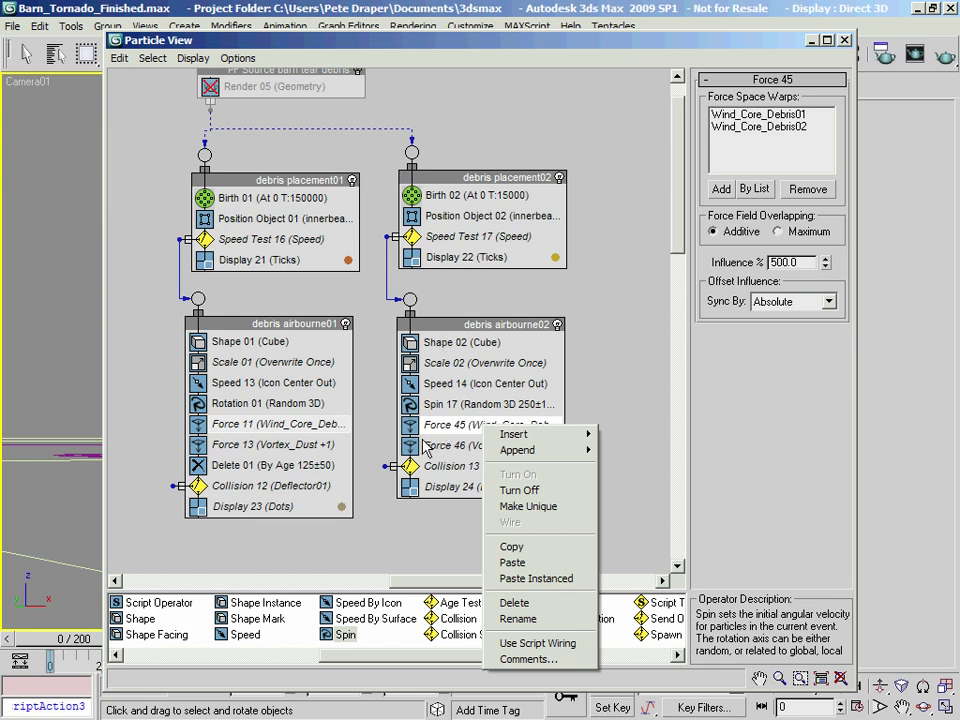
pyautogui.click(518, 602)
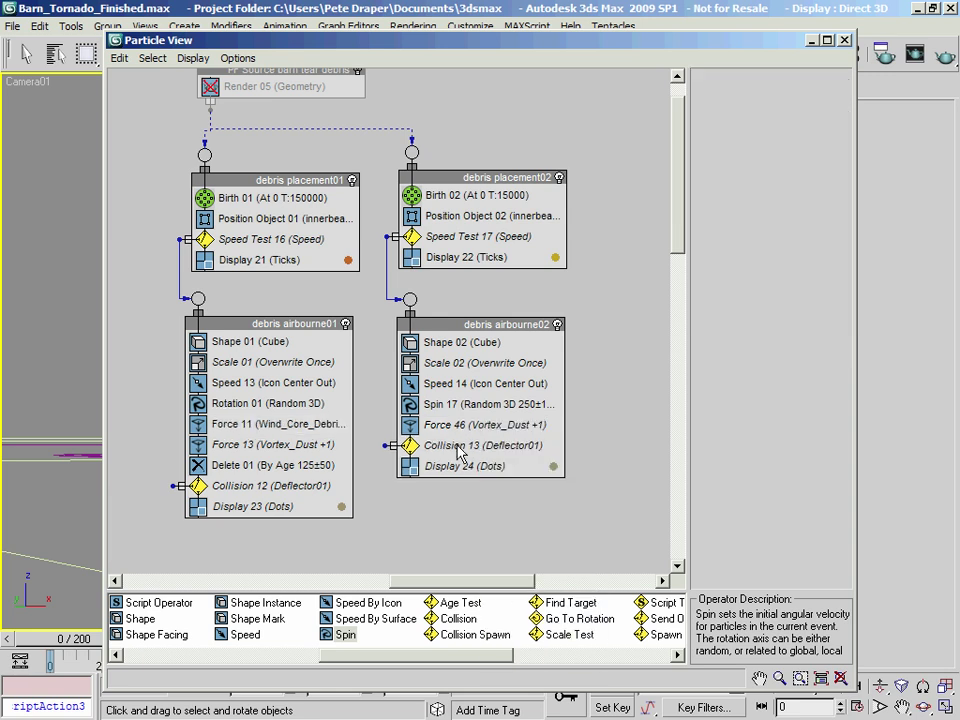
# Add a Force operator below the Vortex_Dust Force in debris airbourne02 and assign the Gravity01 space warp to it
pyautogui.click(471, 428)
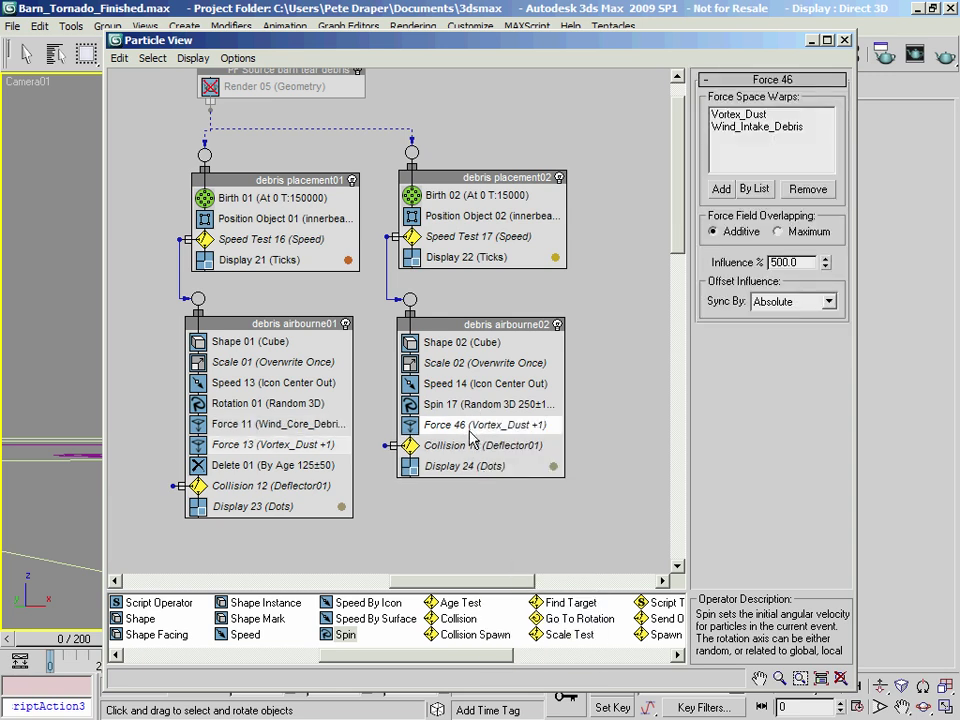
pyautogui.click(312, 655)
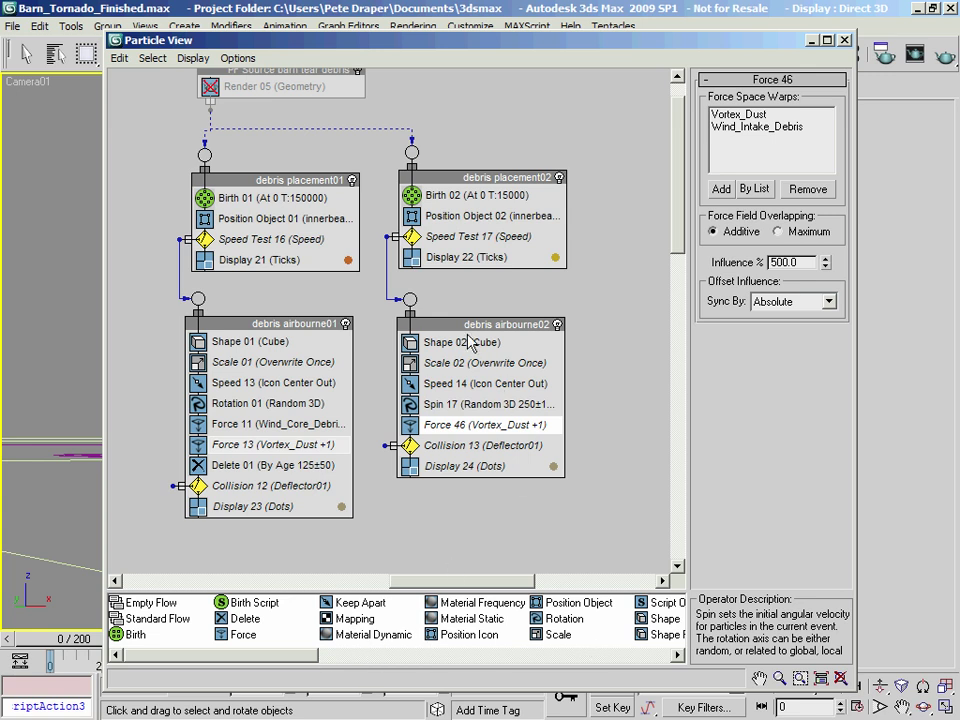
pyautogui.moveTo(293, 657); pyautogui.dragTo(319, 664)
pyautogui.moveTo(136, 634); pyautogui.dragTo(462, 450)
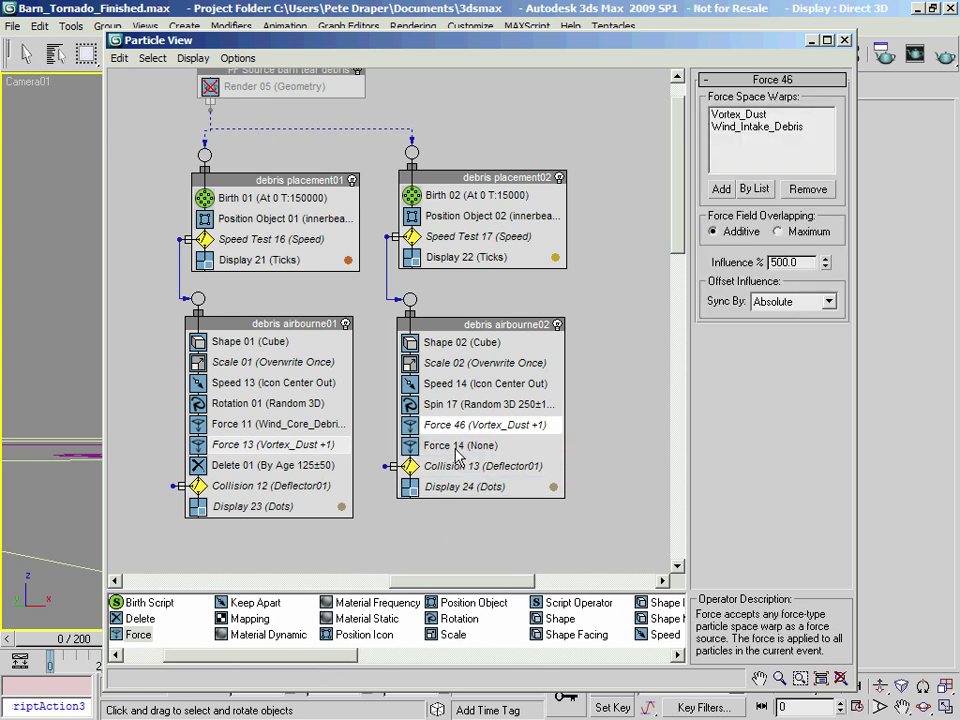
pyautogui.click(755, 189)
pyautogui.click(199, 418)
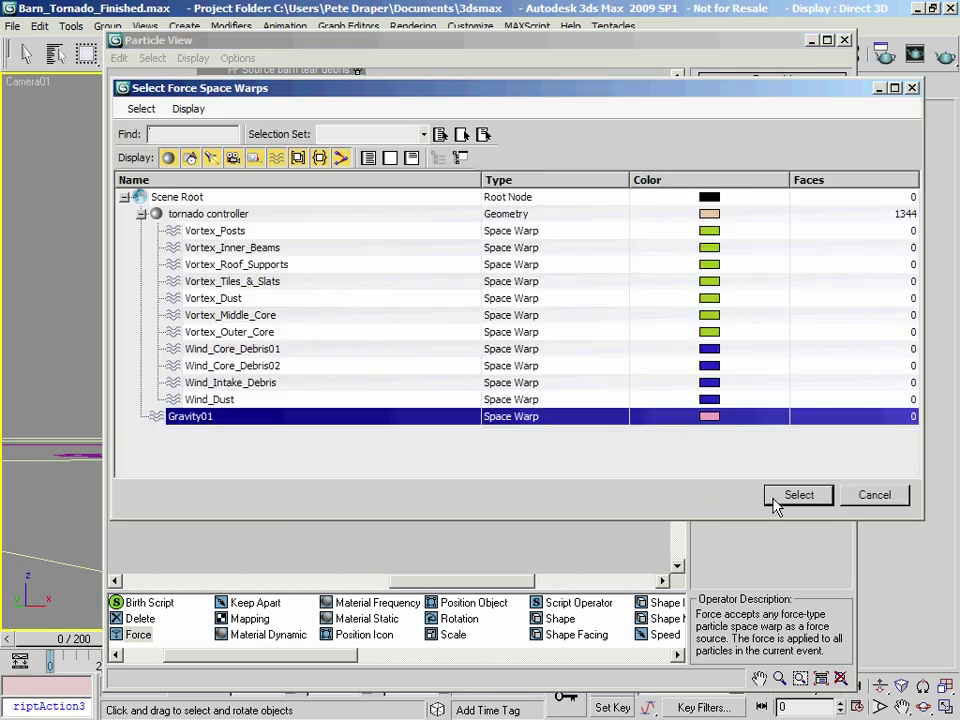
pyautogui.click(775, 496)
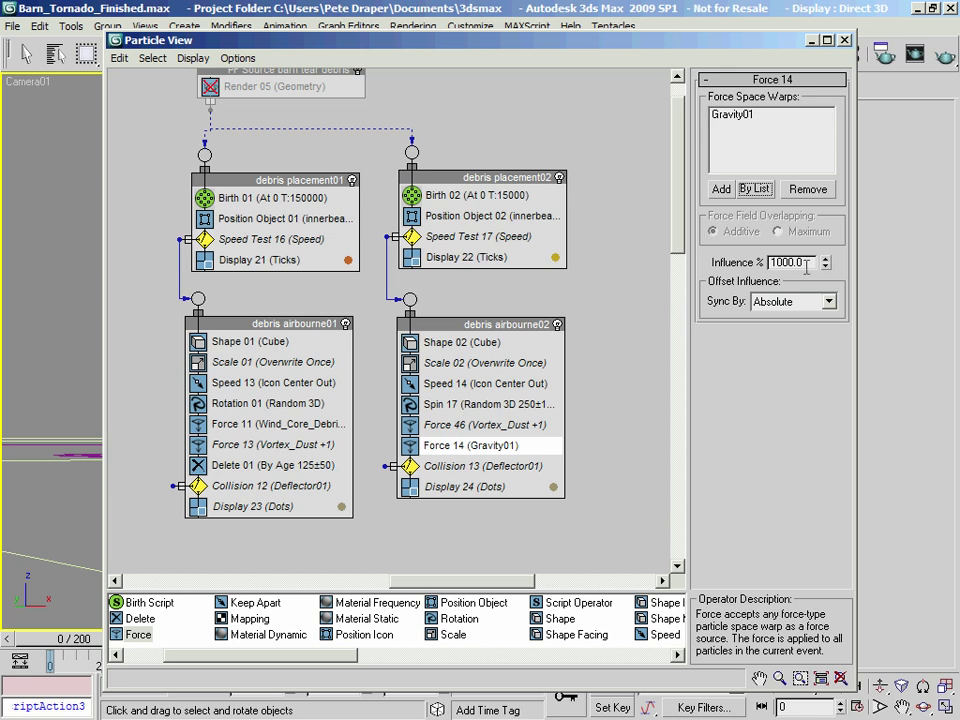
# Check the gravity influence in the roof tiles rip out event, and set the Gravity01 Force influence in debris airbourne02 to 10%
pyautogui.moveTo(321, 364); pyautogui.dragTo(499, 394, button='middle')
pyautogui.moveTo(326, 483); pyautogui.dragTo(366, 449, button='middle')
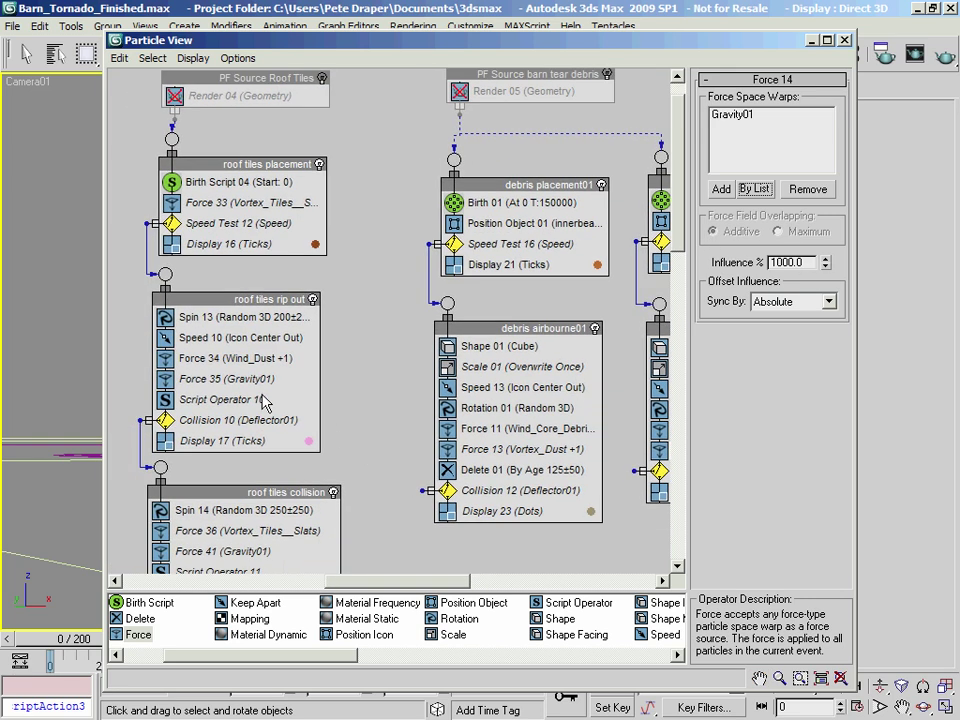
pyautogui.click(250, 378)
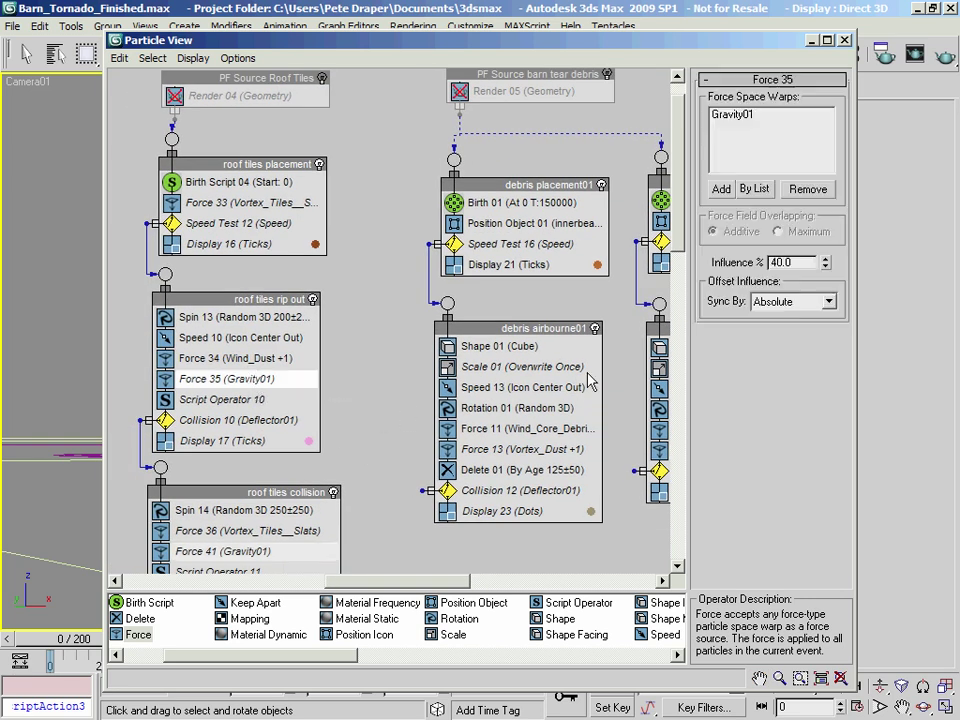
pyautogui.moveTo(620, 386); pyautogui.dragTo(214, 381, button='middle')
pyautogui.click(324, 448)
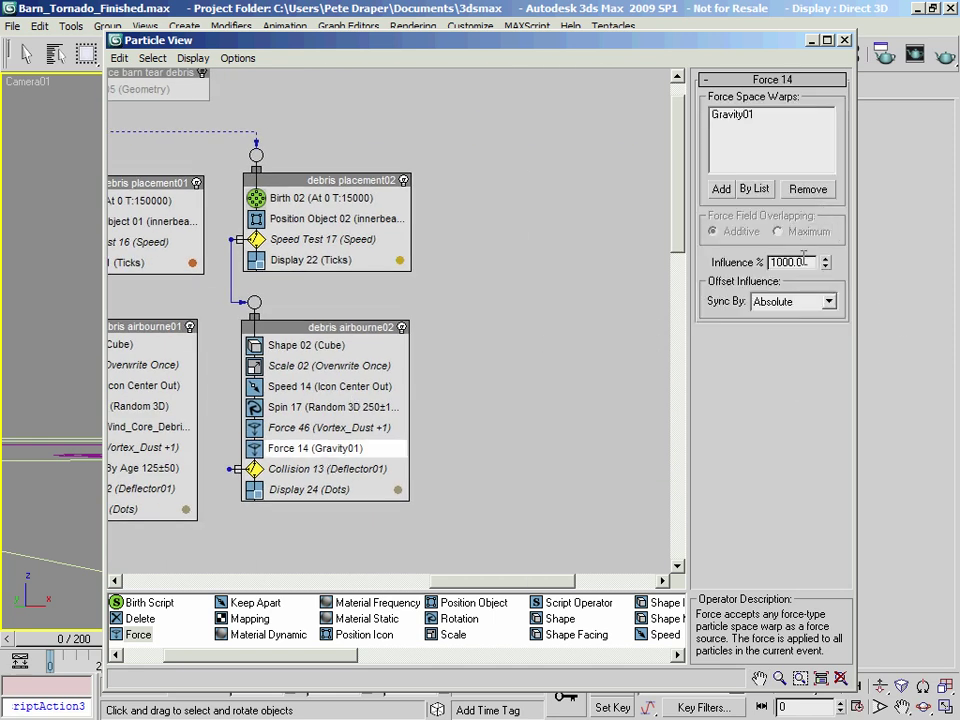
pyautogui.moveTo(804, 262); pyautogui.dragTo(474, 278)
pyautogui.write('10')
pyautogui.press('Return')
# Make the Display operator at the end of the debris airbourne02 event unique
pyautogui.click(320, 496)
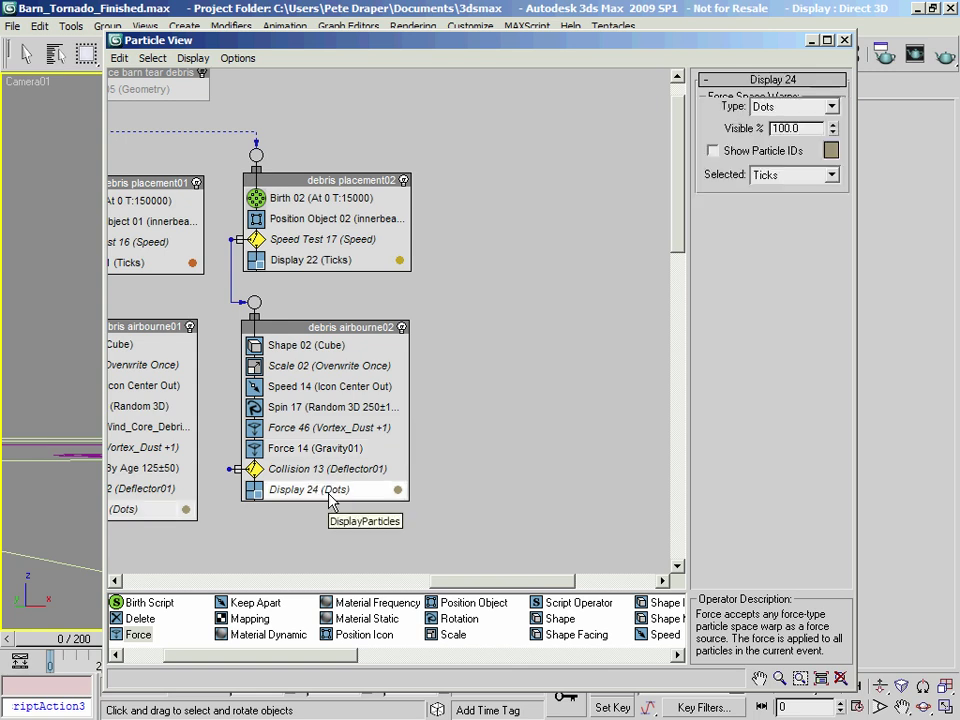
pyautogui.rightClick(332, 502)
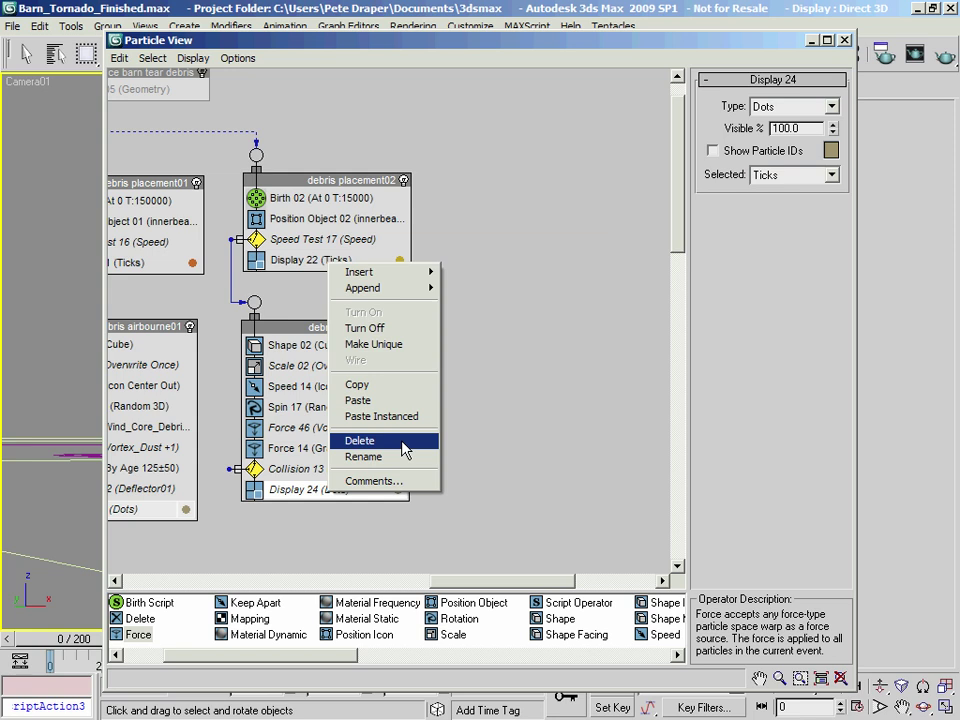
pyautogui.click(407, 345)
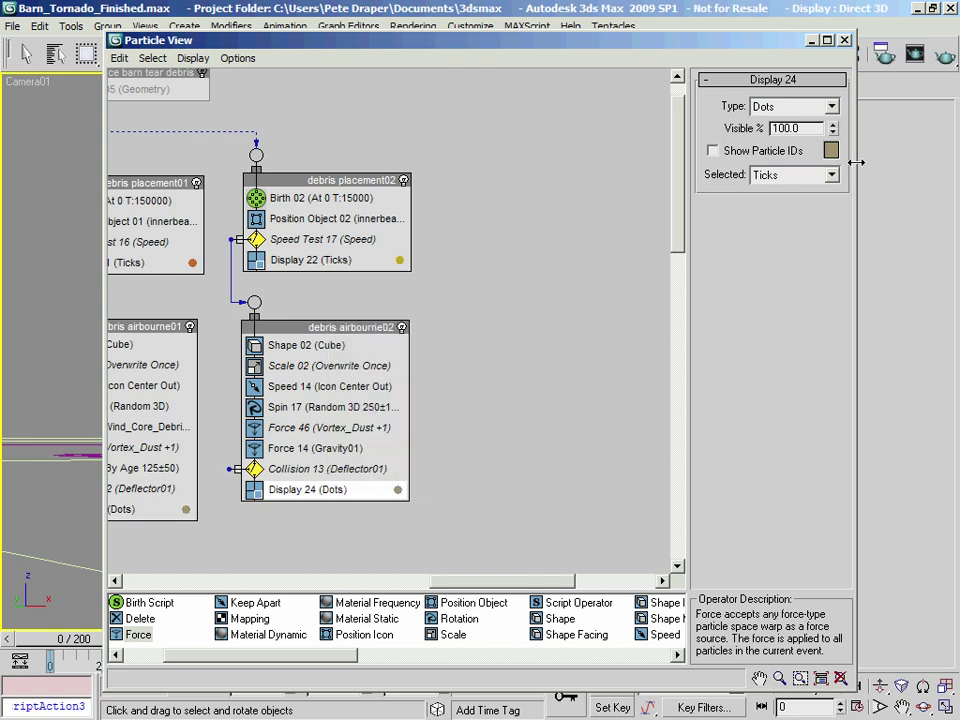
# Set the debris airbourne02 Display operator's particle colour to a darker brown, RGB 113, 100, 70
pyautogui.click(832, 151)
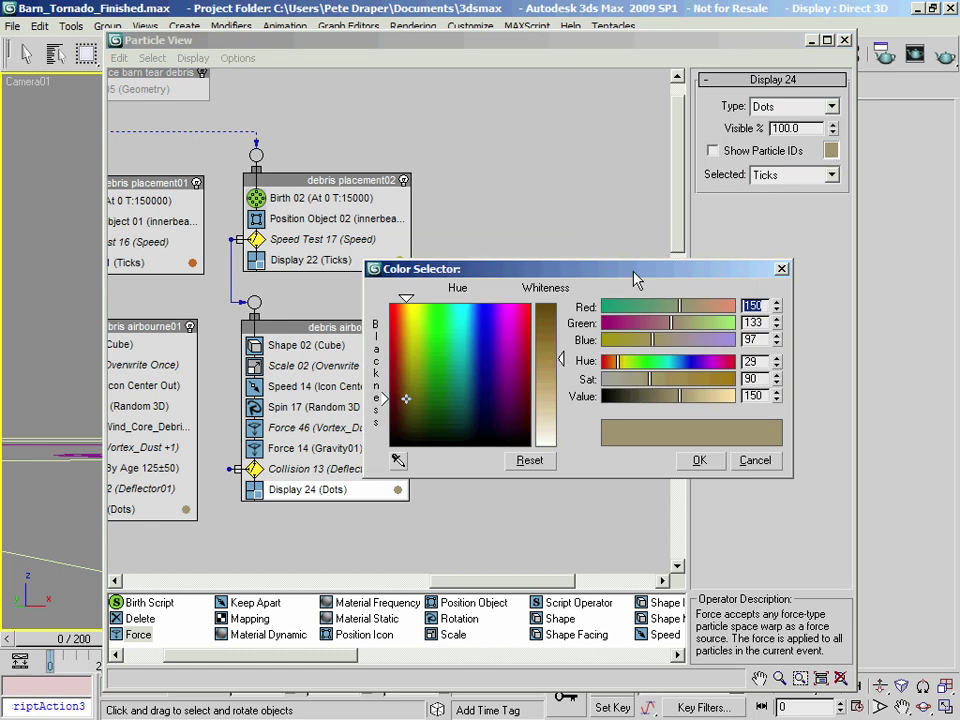
pyautogui.moveTo(637, 277); pyautogui.dragTo(590, 265)
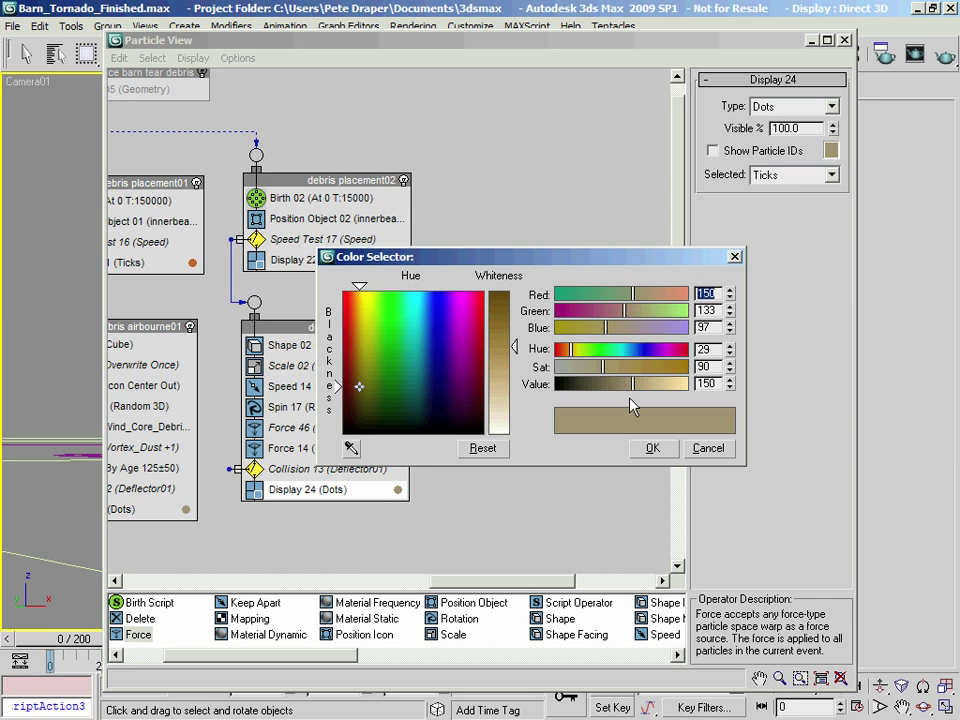
pyautogui.moveTo(633, 388); pyautogui.dragTo(614, 394)
pyautogui.moveTo(729, 325); pyautogui.dragTo(729, 328)
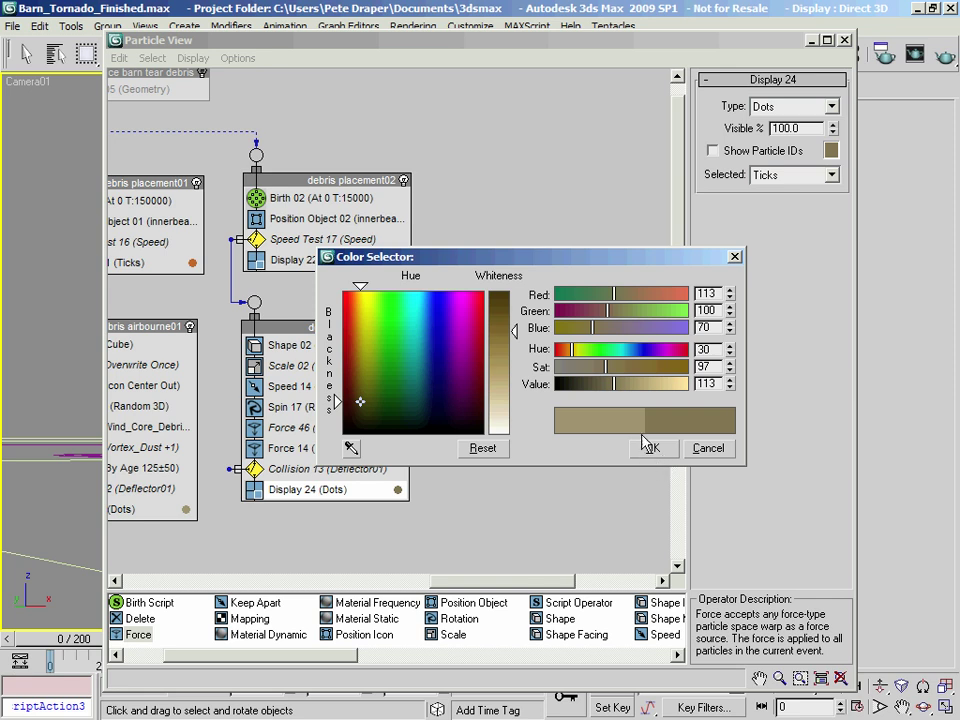
pyautogui.click(730, 364)
pyautogui.click(652, 449)
# Minimize Particle View, play the animation in the camera viewport with shaded display, and stop it at about frame 59
pyautogui.moveTo(413, 500); pyautogui.dragTo(584, 442, button='middle')
pyautogui.moveTo(479, 286); pyautogui.dragTo(505, 450, button='middle')
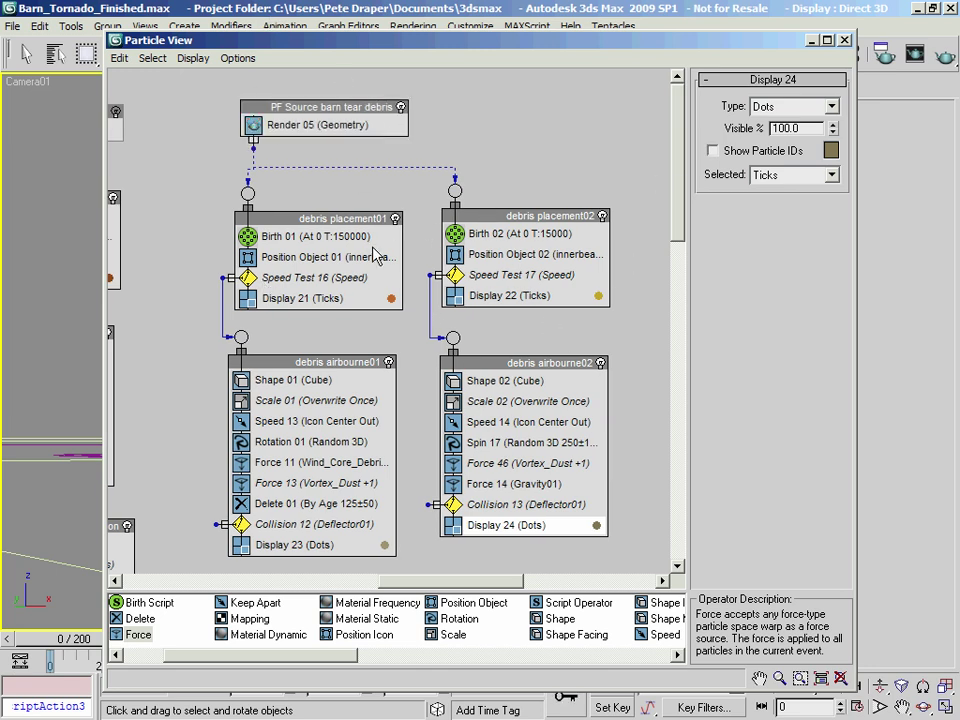
pyautogui.click(810, 41)
pyautogui.rightClick(808, 690)
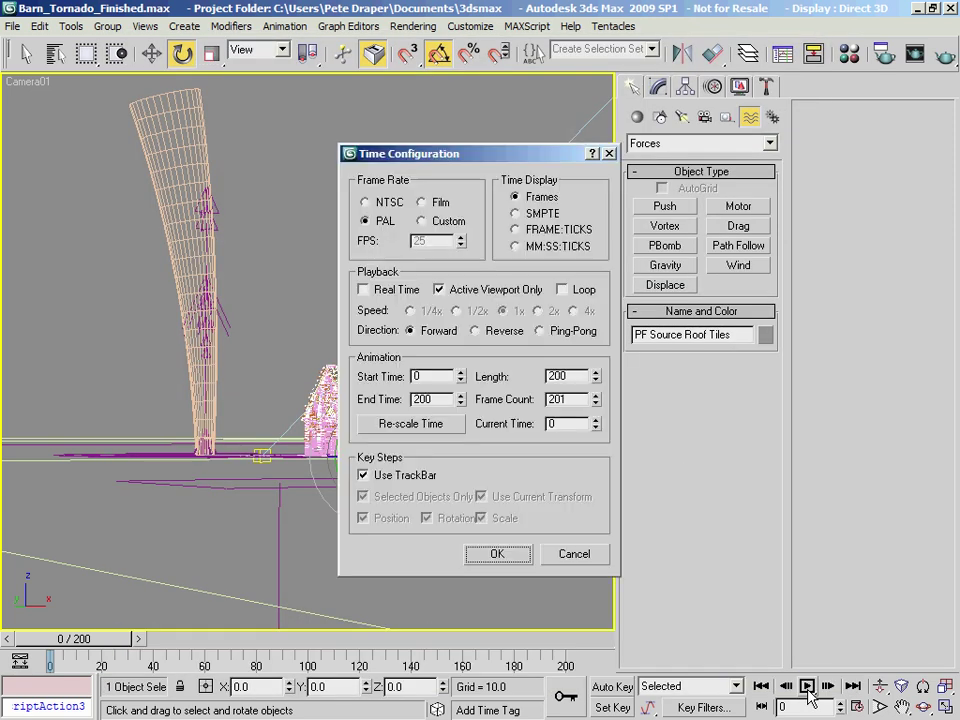
pyautogui.click(495, 553)
pyautogui.click(807, 686)
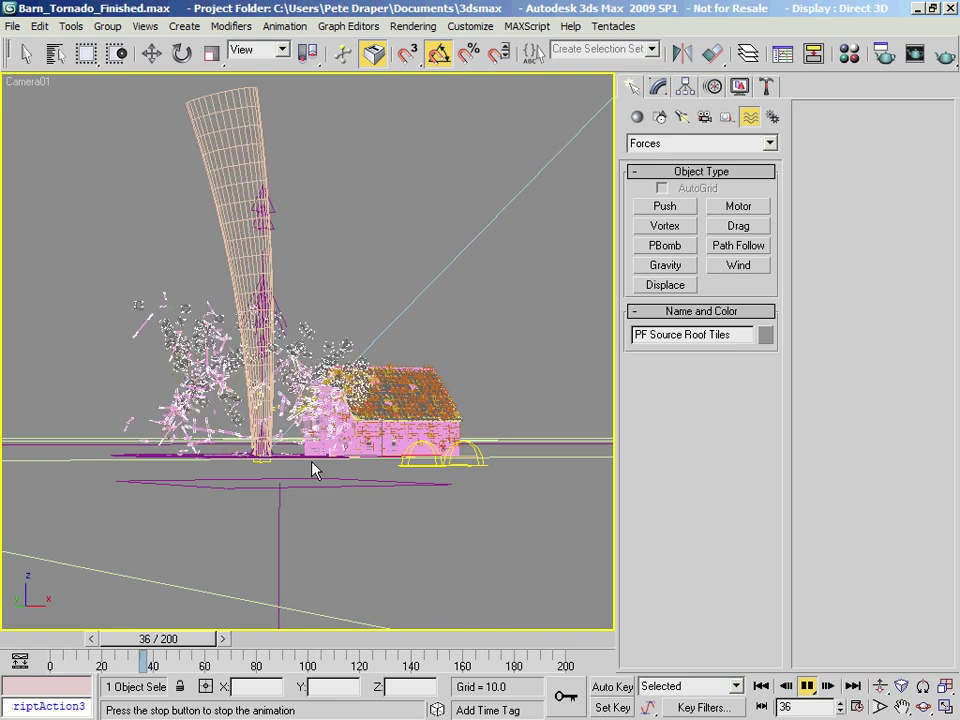
pyautogui.press('F3')
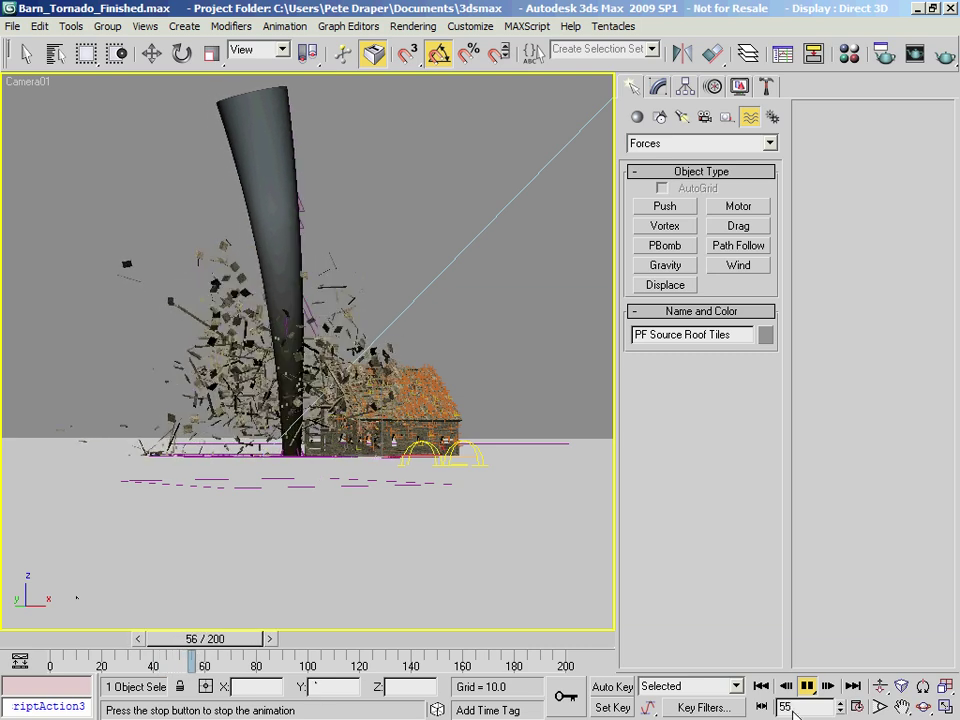
pyautogui.press('e')
pyautogui.click(807, 686)
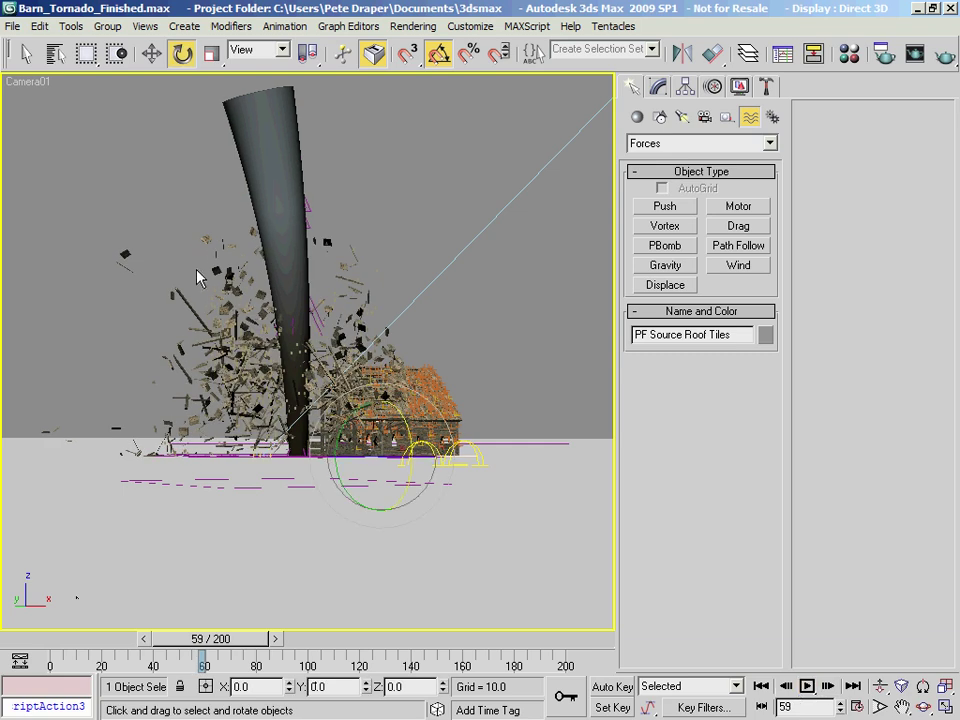
# Select the barn tear debris particles in the camera viewport, play the rest of the animation, and return to frame 0
pyautogui.click(207, 287)
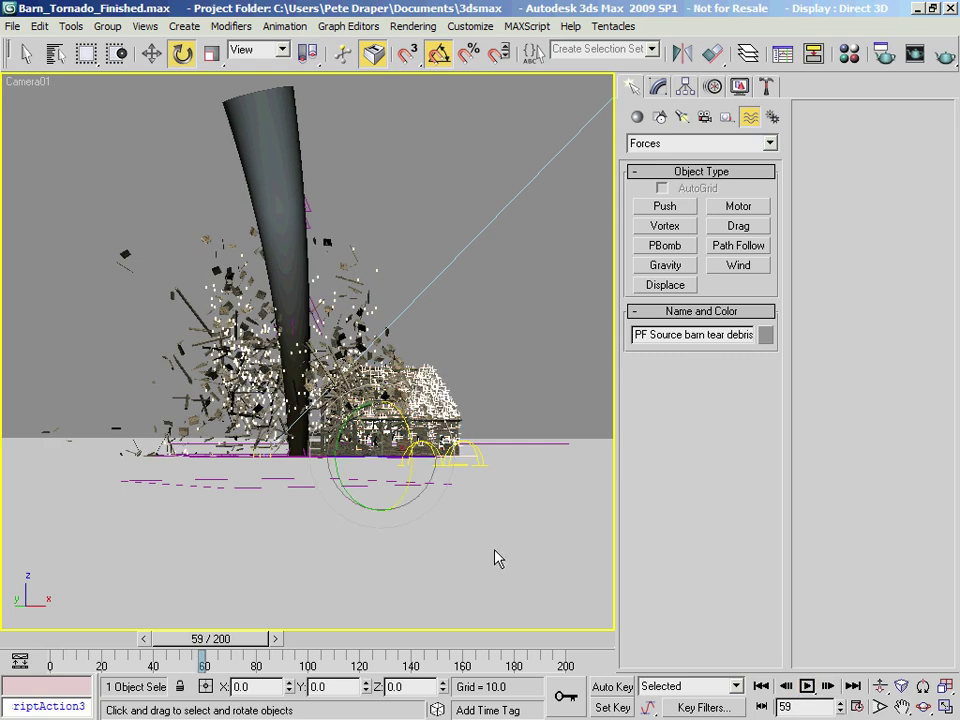
pyautogui.click(807, 686)
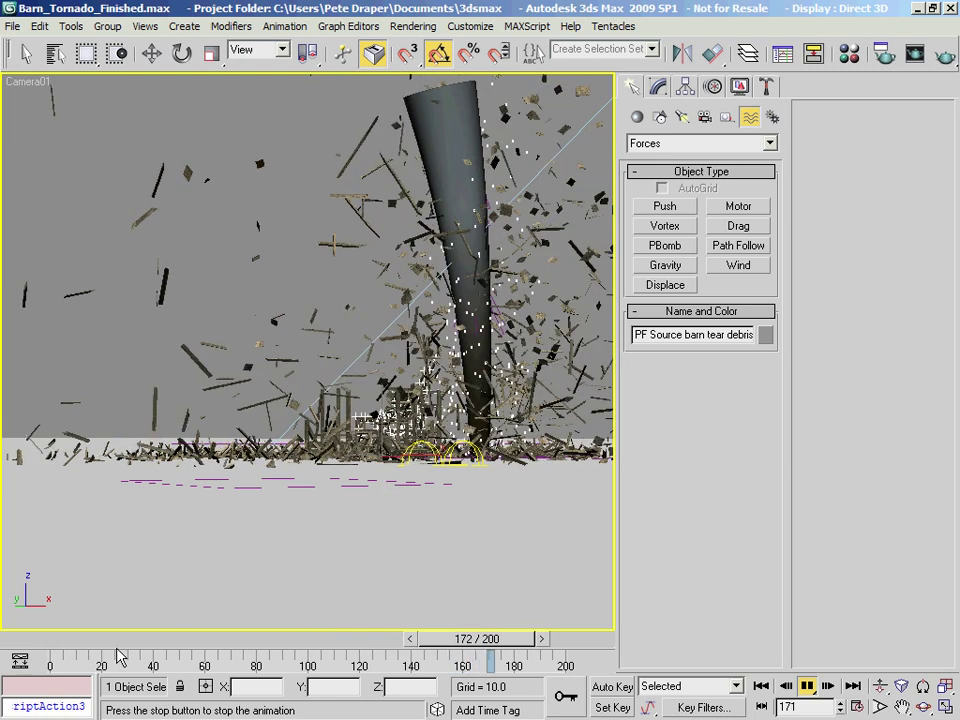
pyautogui.click(64, 641)
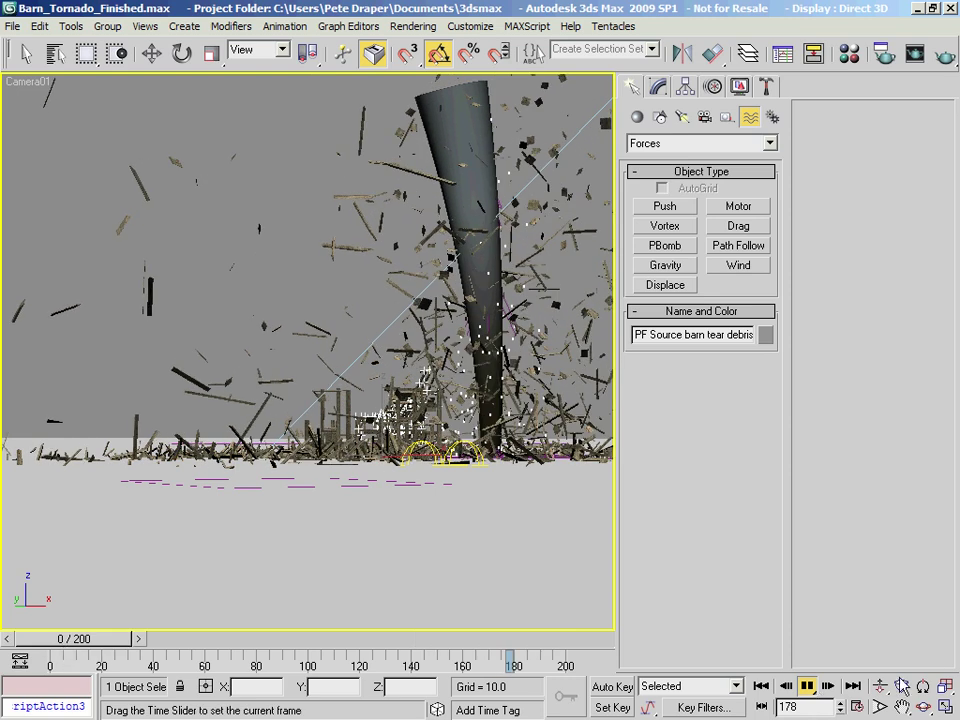
pyautogui.click(807, 686)
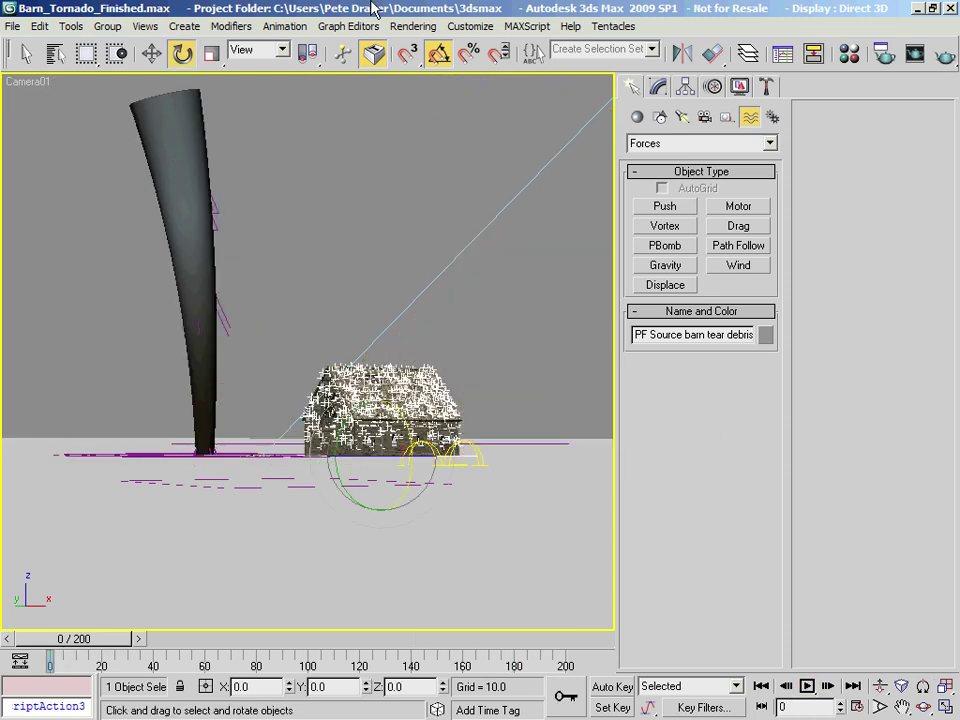
# Reopen Particle View and turn off the PF Source barn tear debris system
pyautogui.press('6')
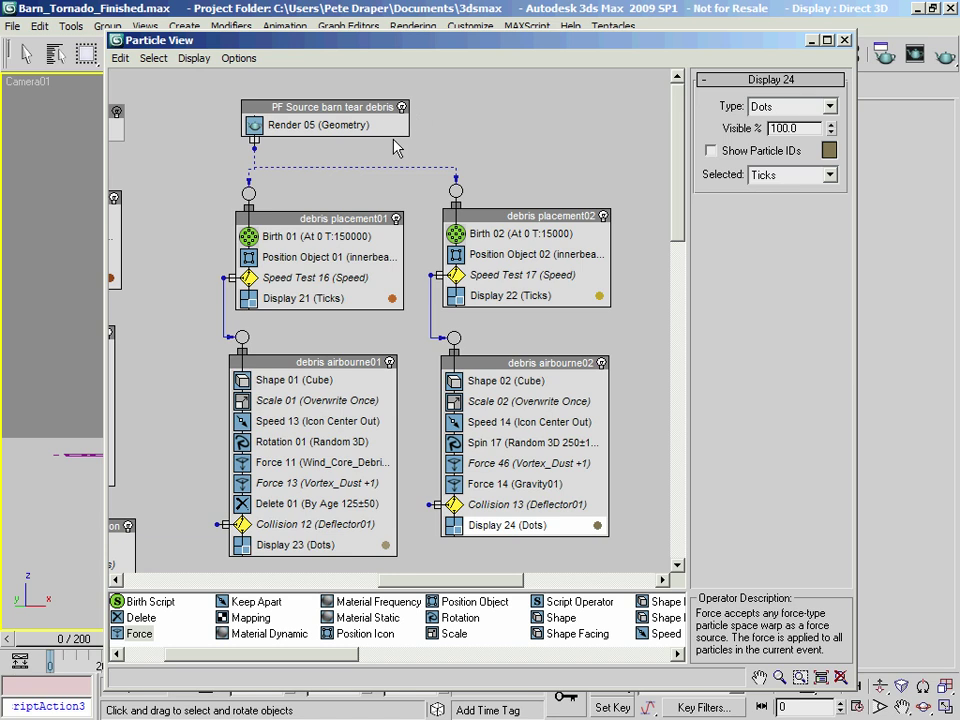
pyautogui.scroll(-1, 418, 130)
pyautogui.scroll(1, 418, 130)
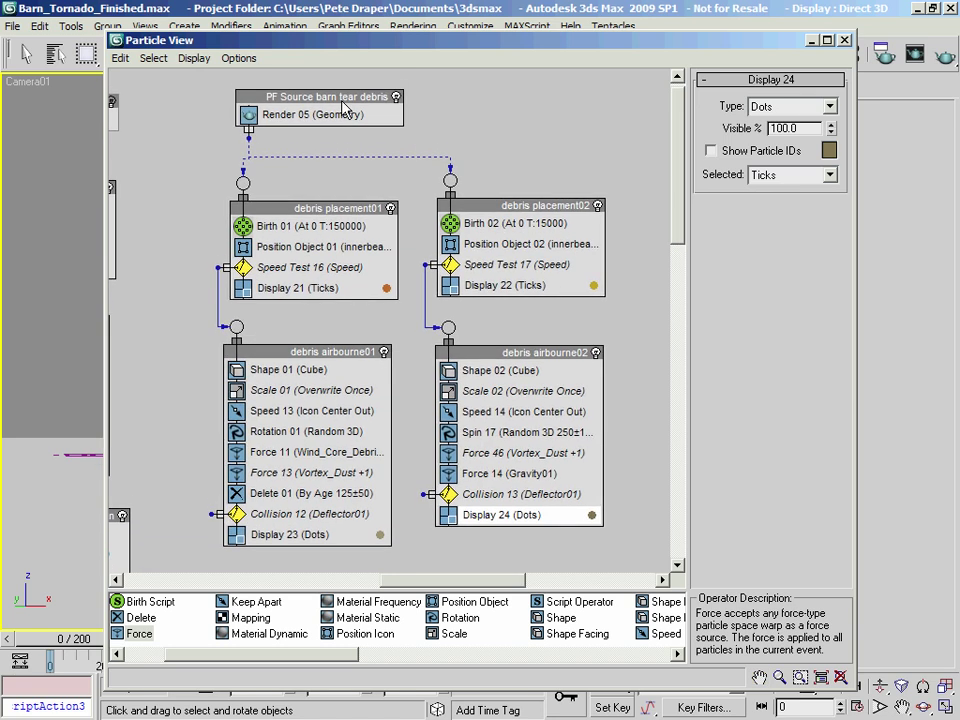
pyautogui.click(397, 98)
pyautogui.moveTo(375, 42); pyautogui.dragTo(541, 235)
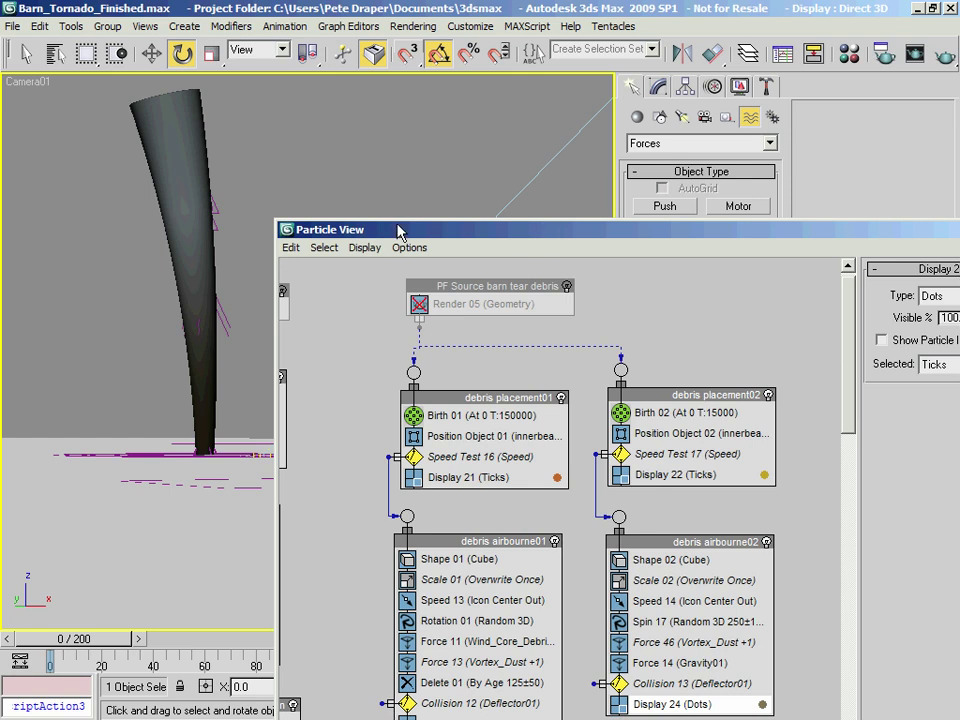
pyautogui.moveTo(395, 233); pyautogui.dragTo(308, 93)
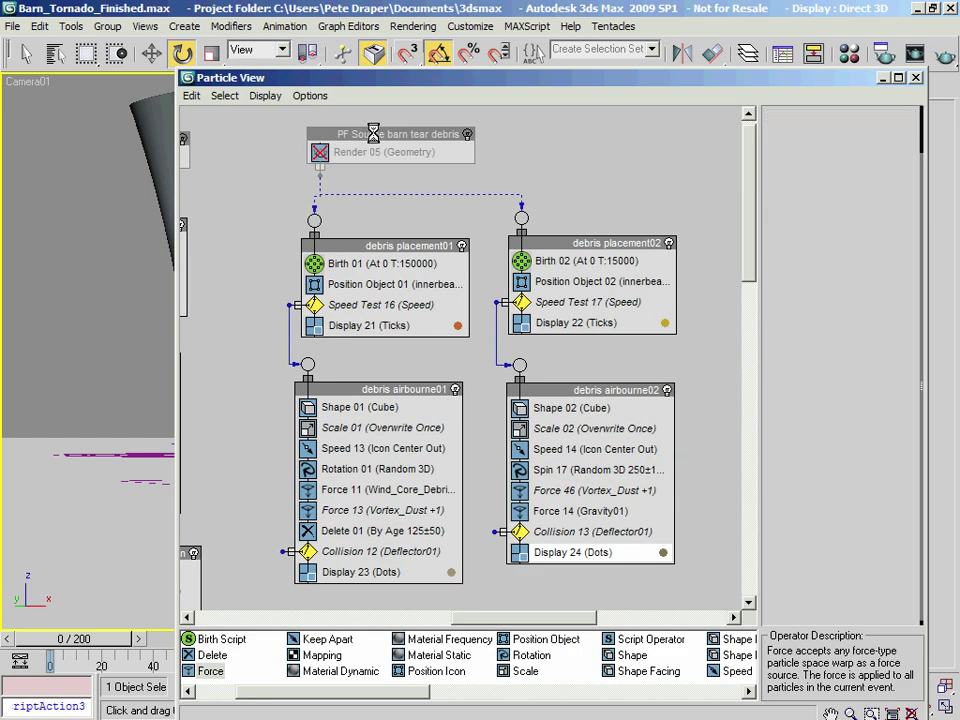
# Set the object properties of PF Source barn tear debris to Image motion blur with Cast Shadows disabled
pyautogui.rightClick(375, 141)
pyautogui.click(440, 352)
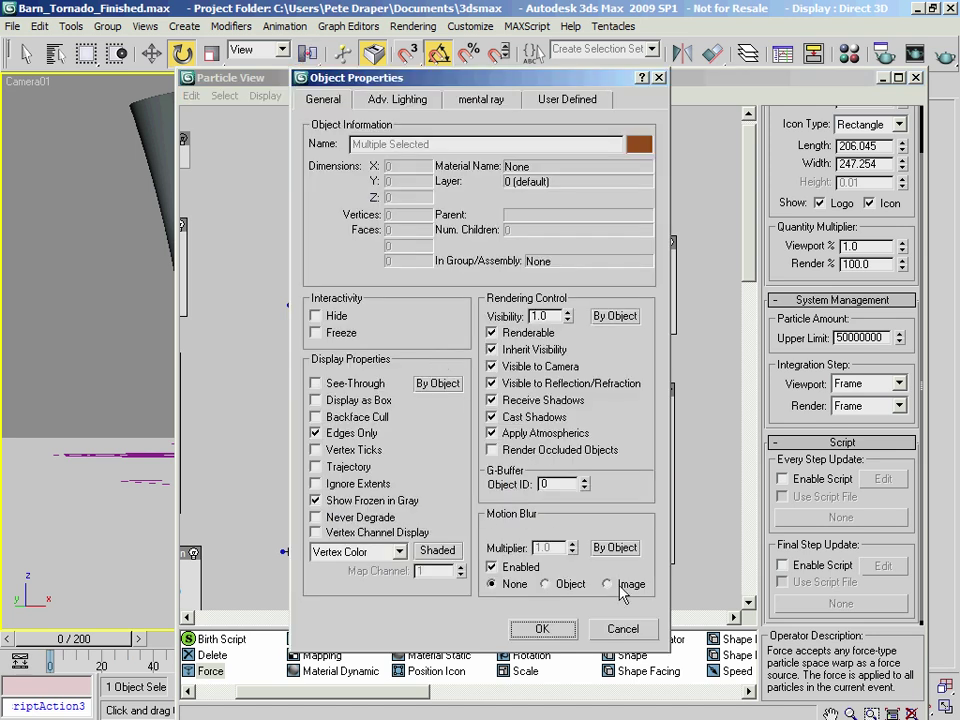
pyautogui.click(607, 584)
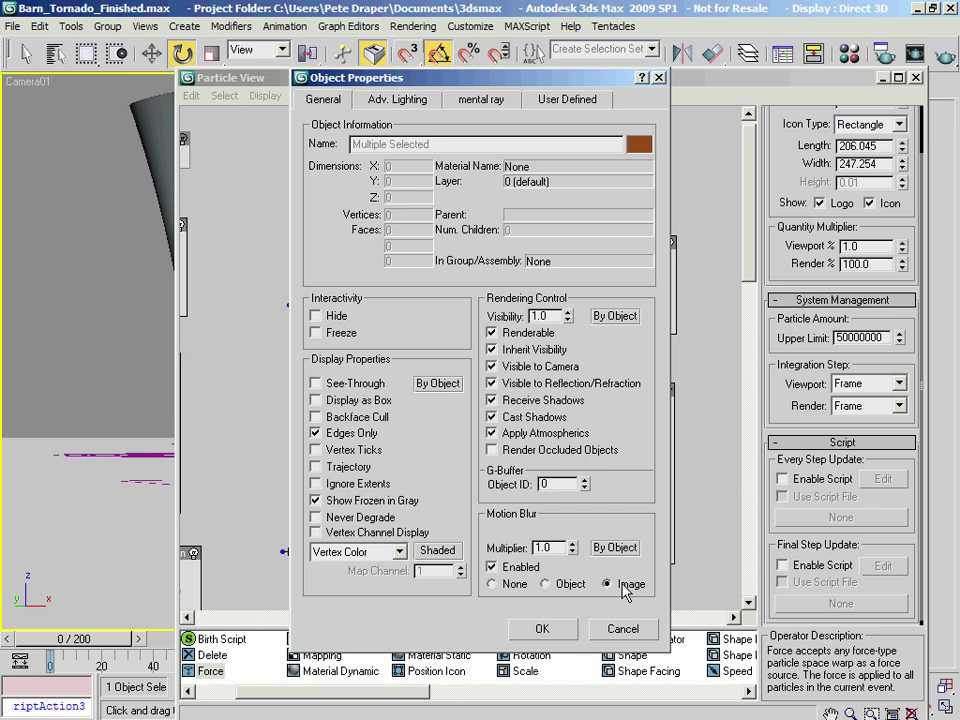
pyautogui.moveTo(380, 77); pyautogui.dragTo(605, 130)
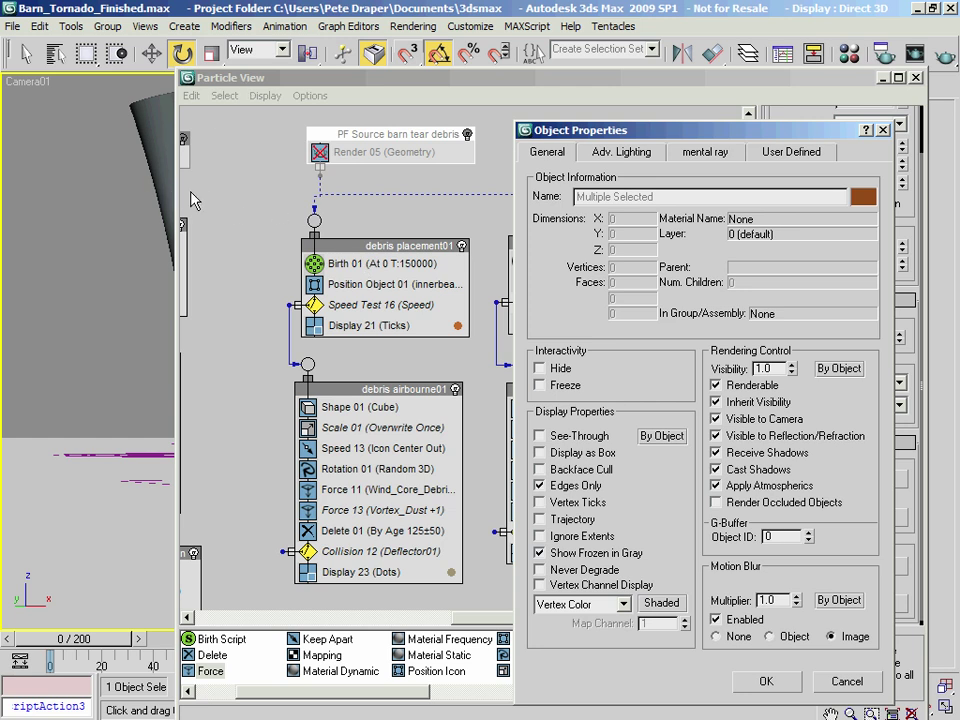
pyautogui.moveTo(627, 138); pyautogui.dragTo(578, 82)
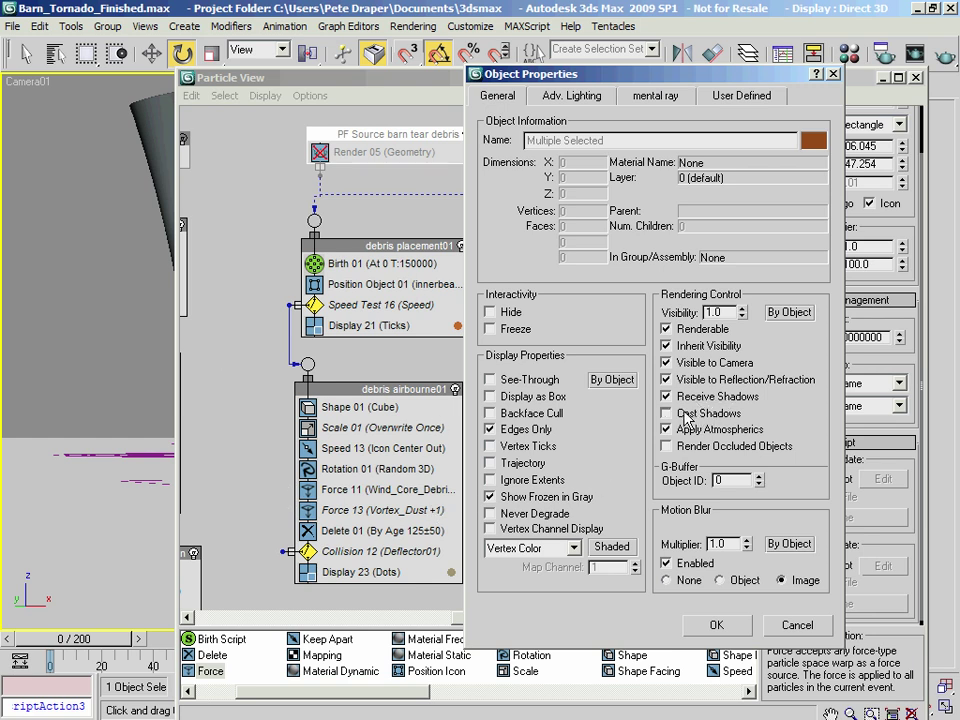
pyautogui.click(666, 428)
pyautogui.click(725, 627)
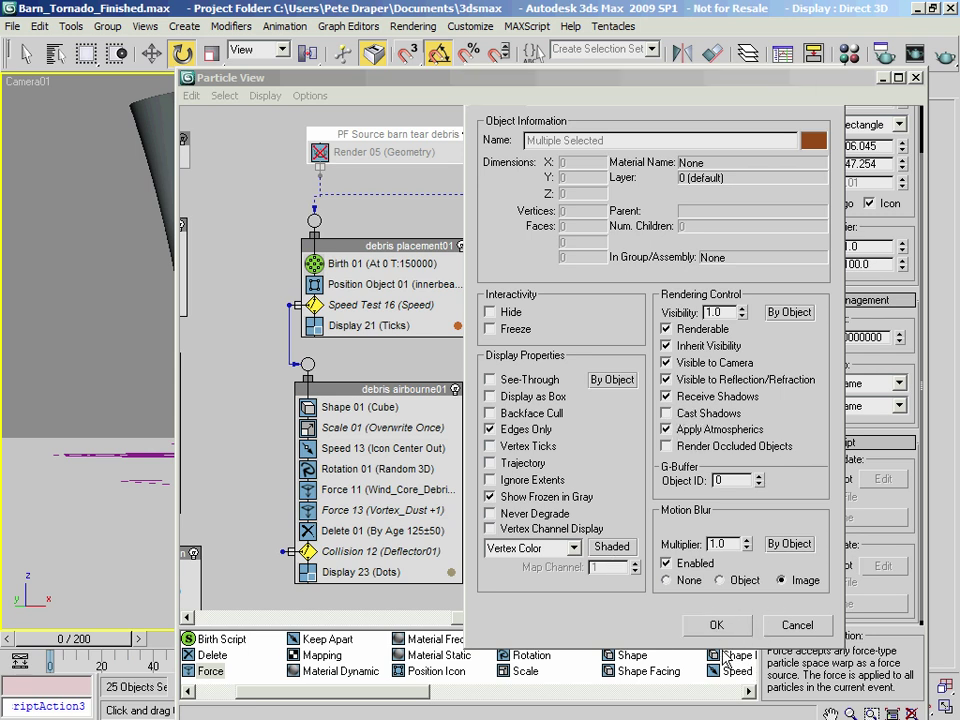